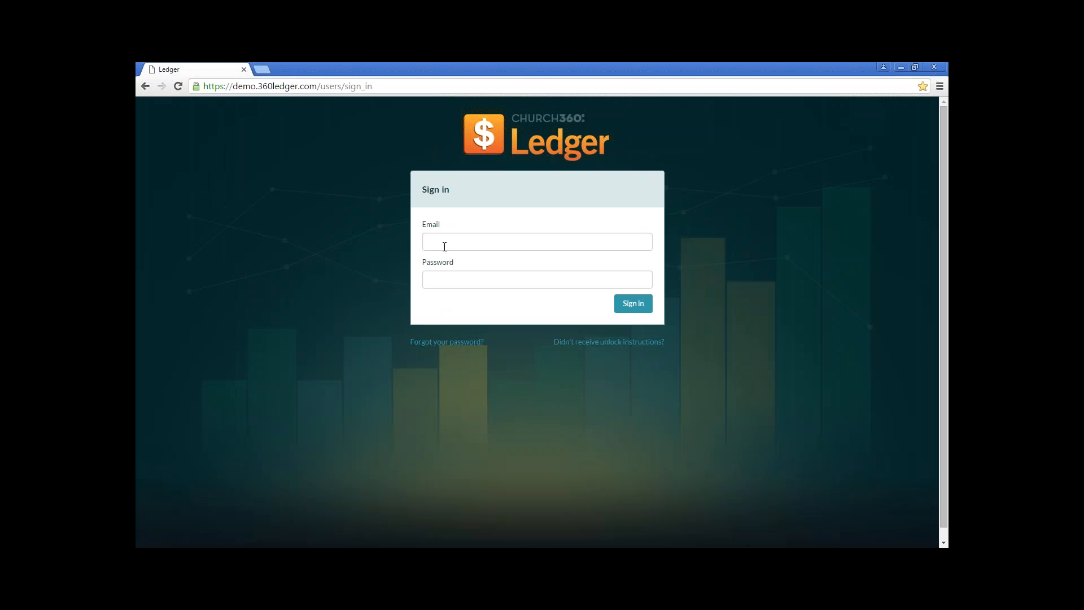
click(443, 244)
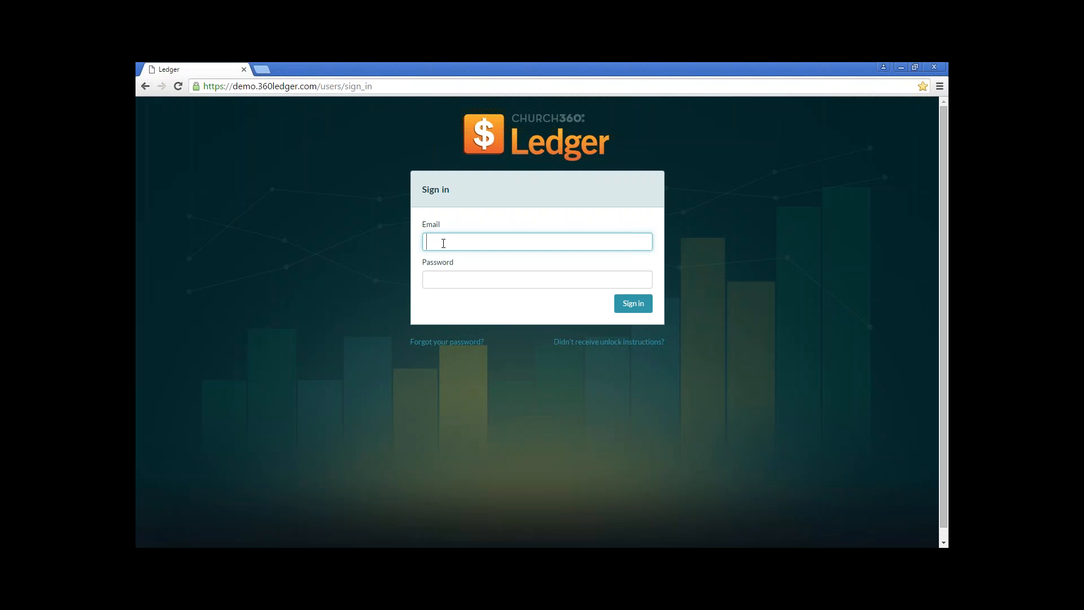
text(pas)
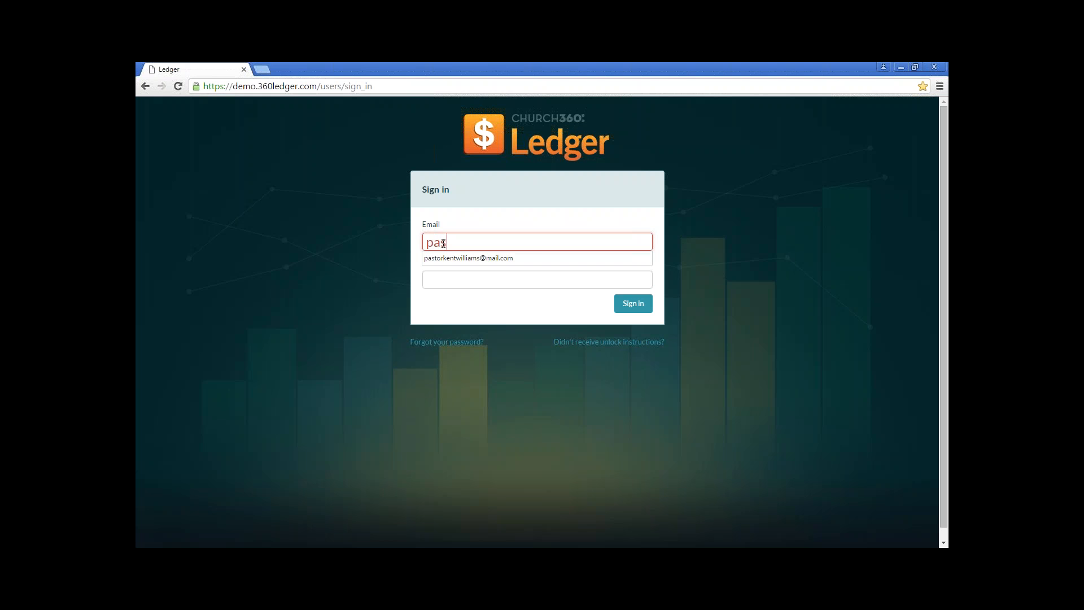
key(Down)
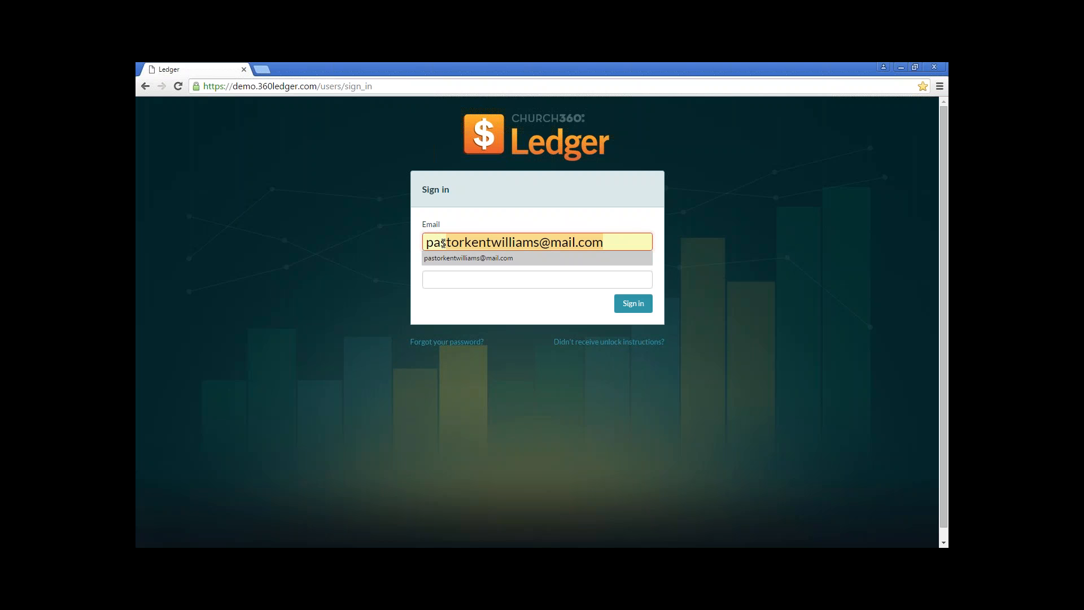
key(Tab)
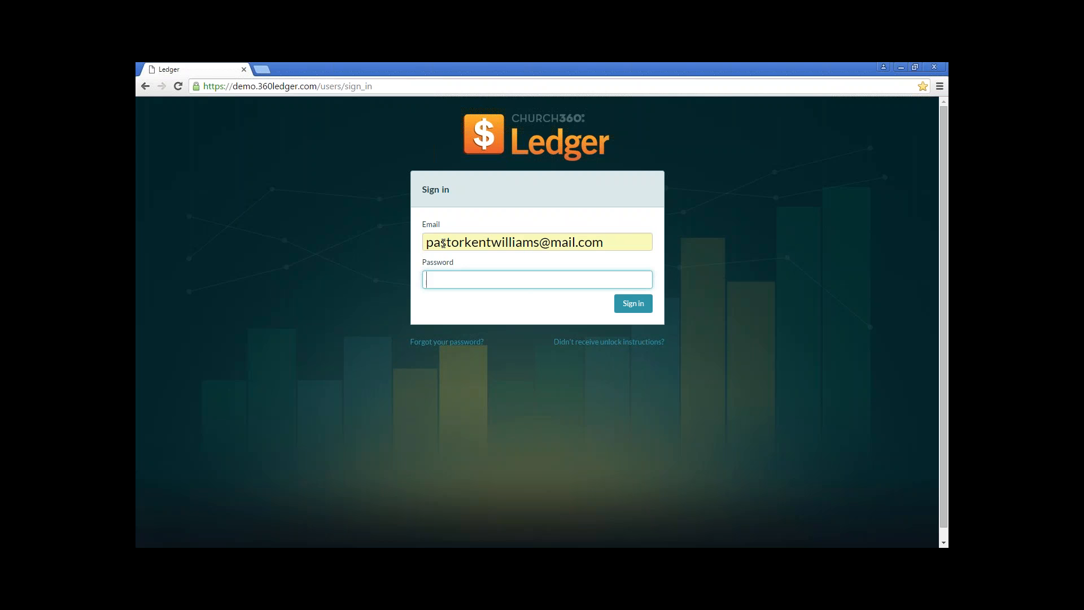
text(p)
key(BackSpace)
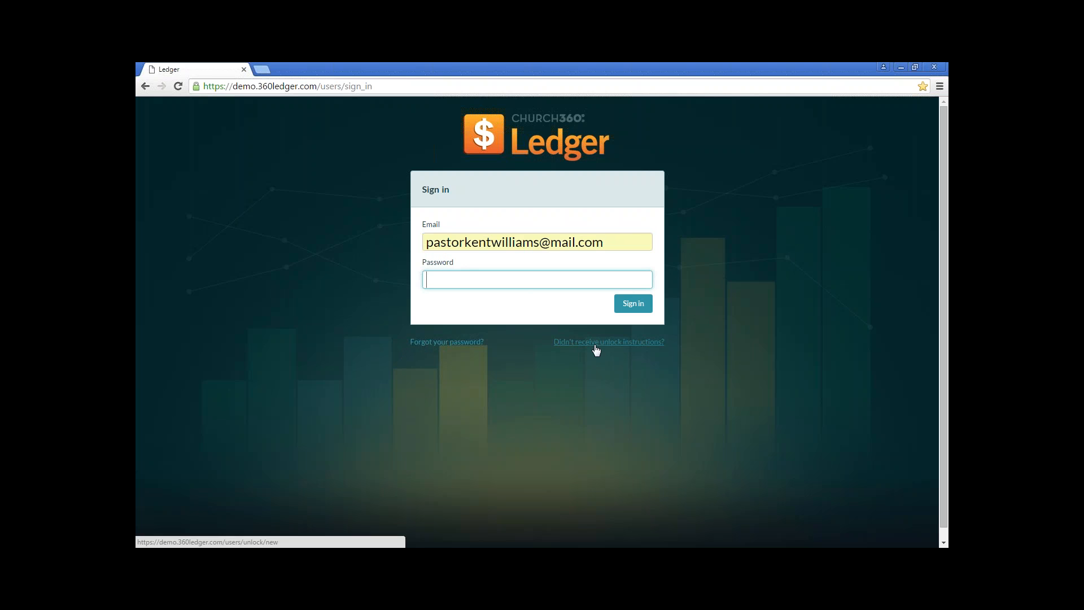
- View the forgotten-password request form and return to the sign-in form
click(449, 343)
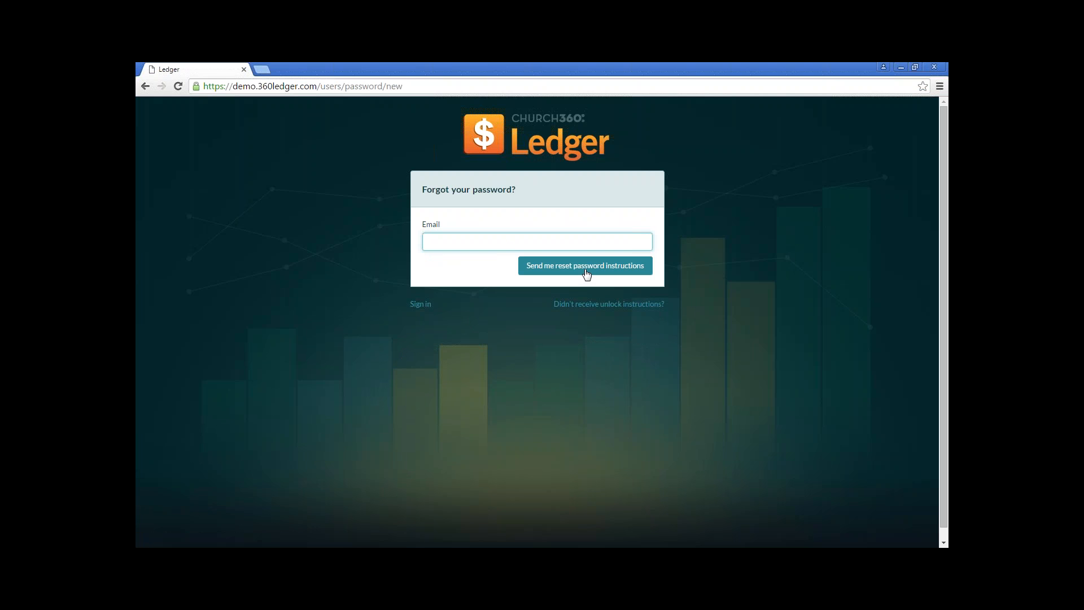
click(426, 306)
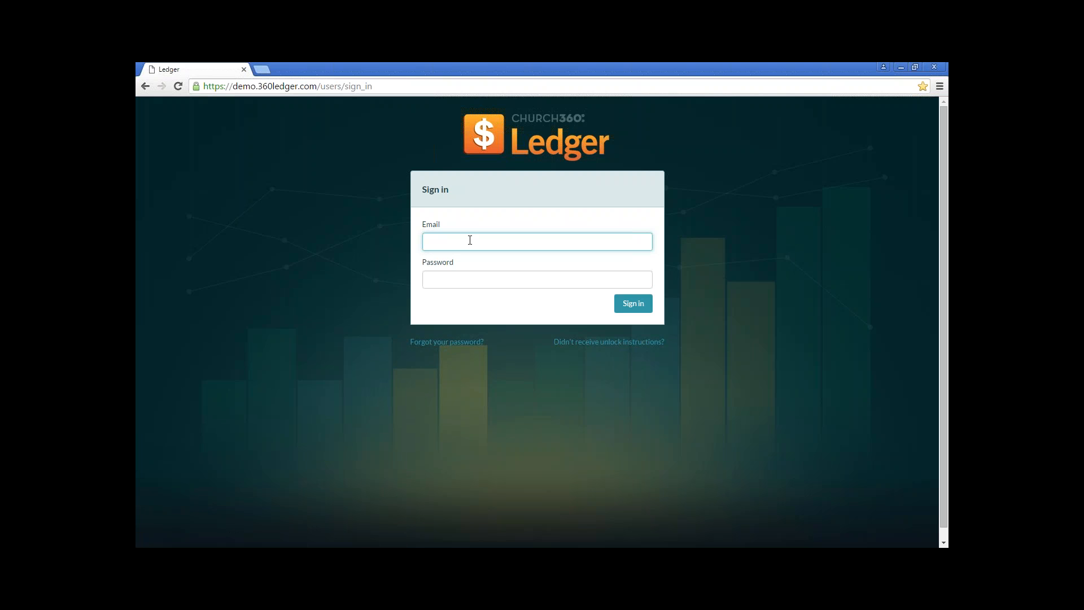
- Sign in by filling in the account e-mail and entering the account password
text(pas)
key(Down)
key(Tab)
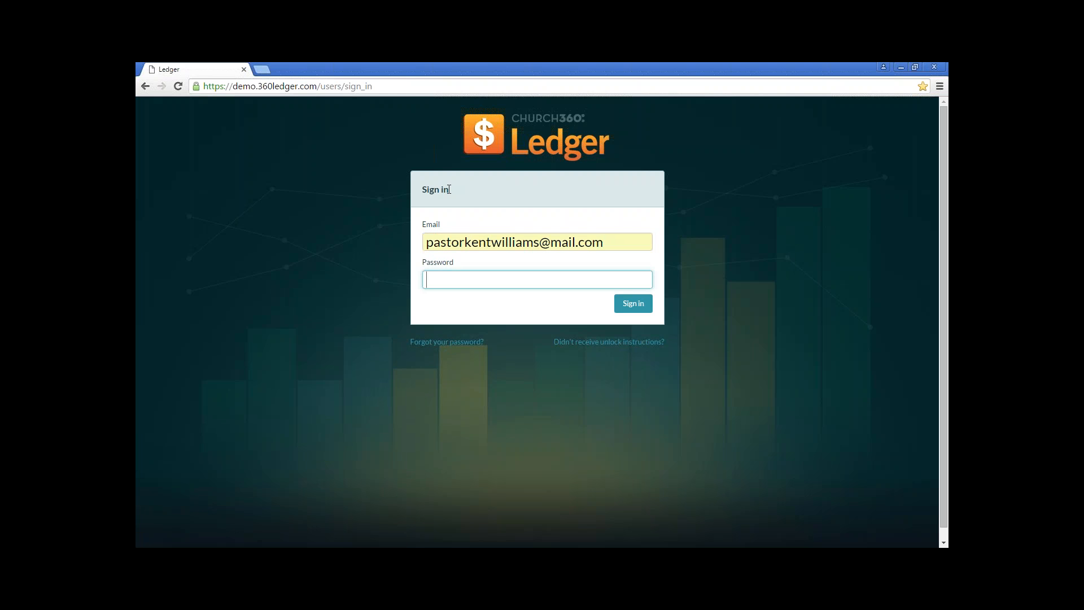
text(••••••)
key(BackSpace)
key(BackSpace)
key(BackSpace)
key(BackSpace)
key(BackSpace)
key(BackSpace)
text(••••••••)
key(Return)
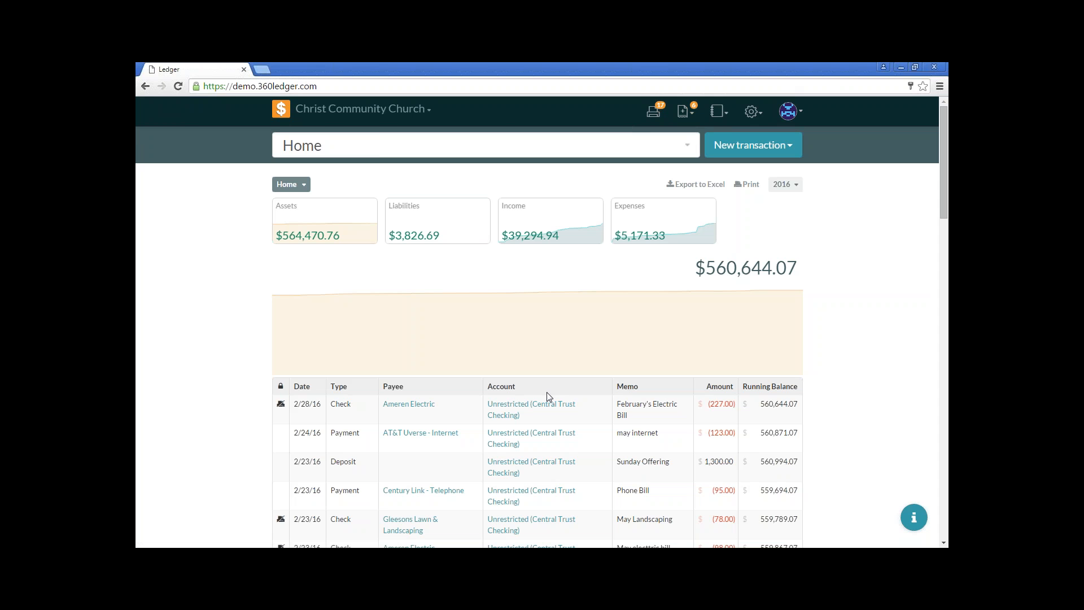
- View the Preschool book's home page and switch back to the Christ Community Church book
click(410, 113)
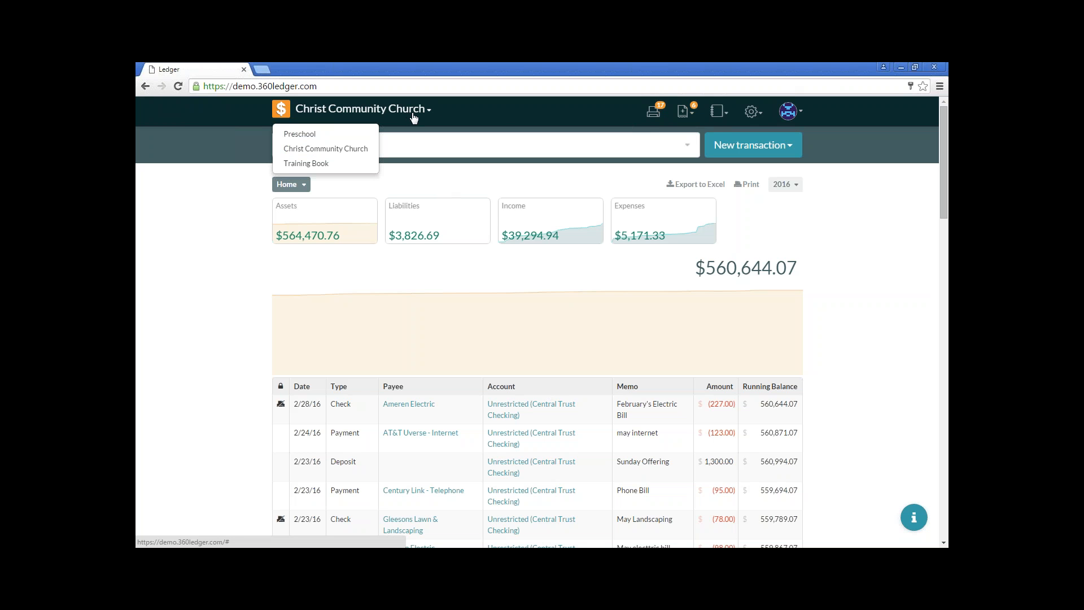
click(299, 136)
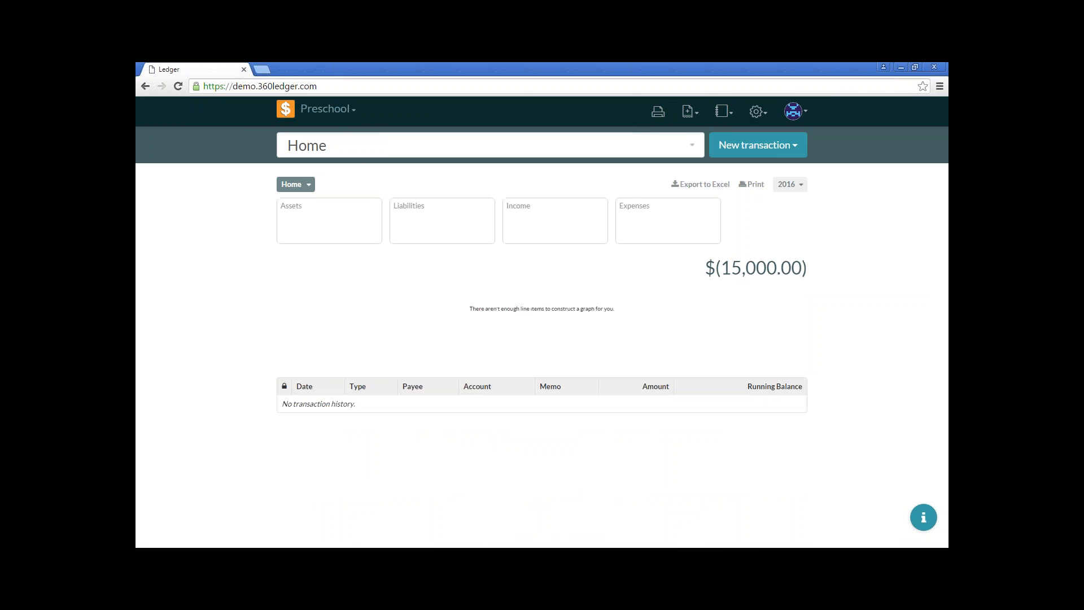
click(339, 111)
click(339, 149)
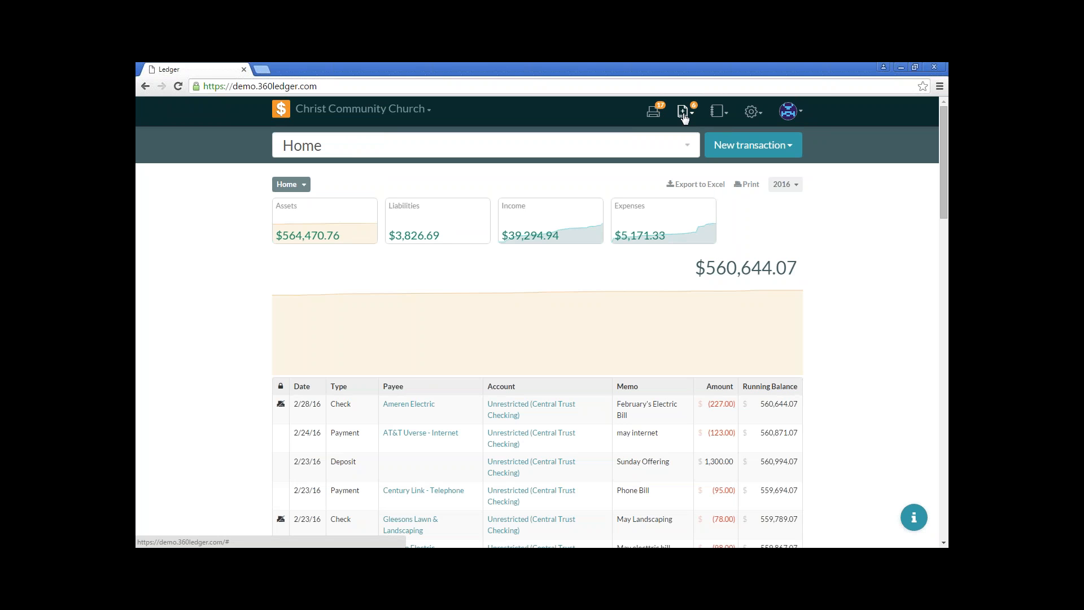
- Examine the pending transactions and the available report, settings and user account options
click(685, 117)
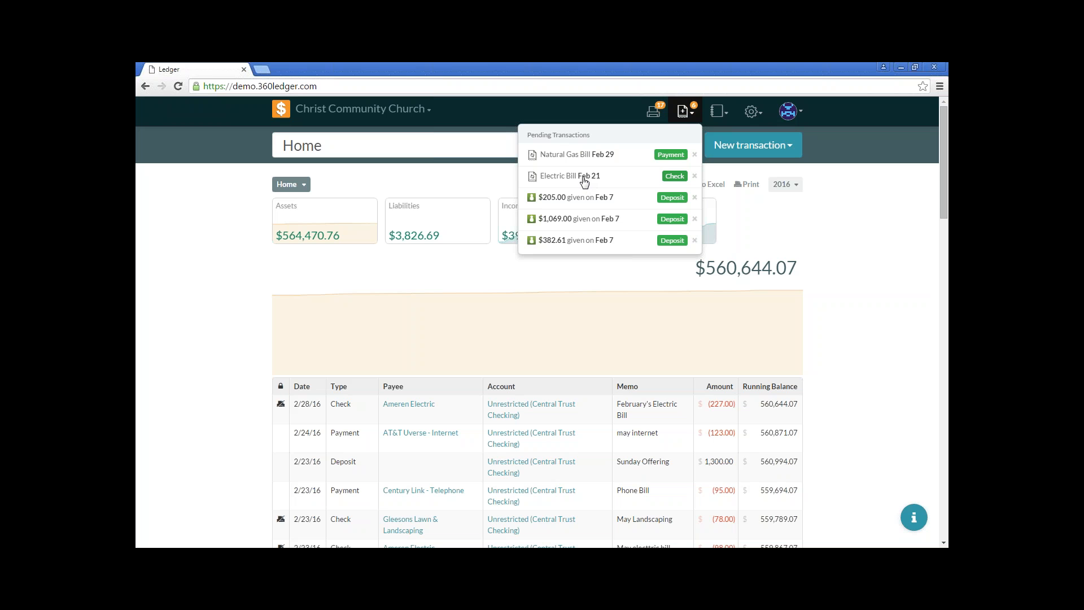
click(685, 115)
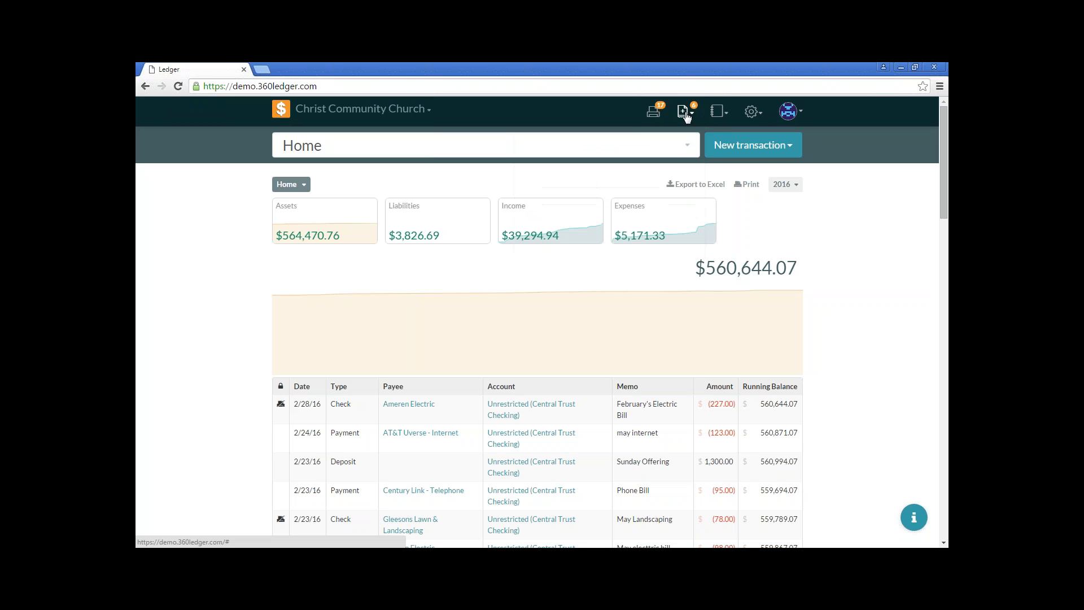
click(718, 114)
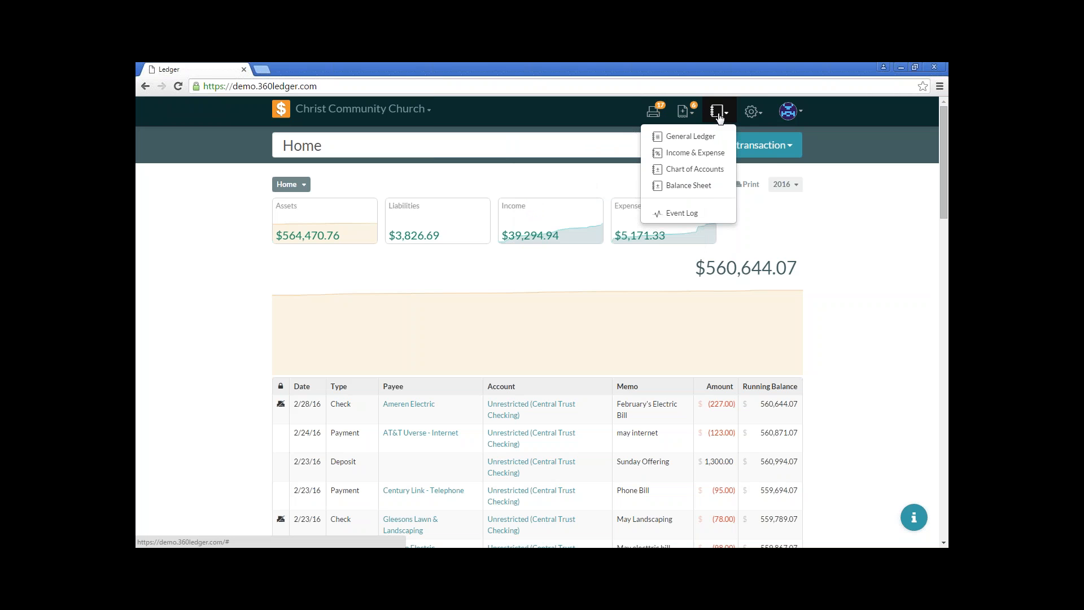
click(755, 114)
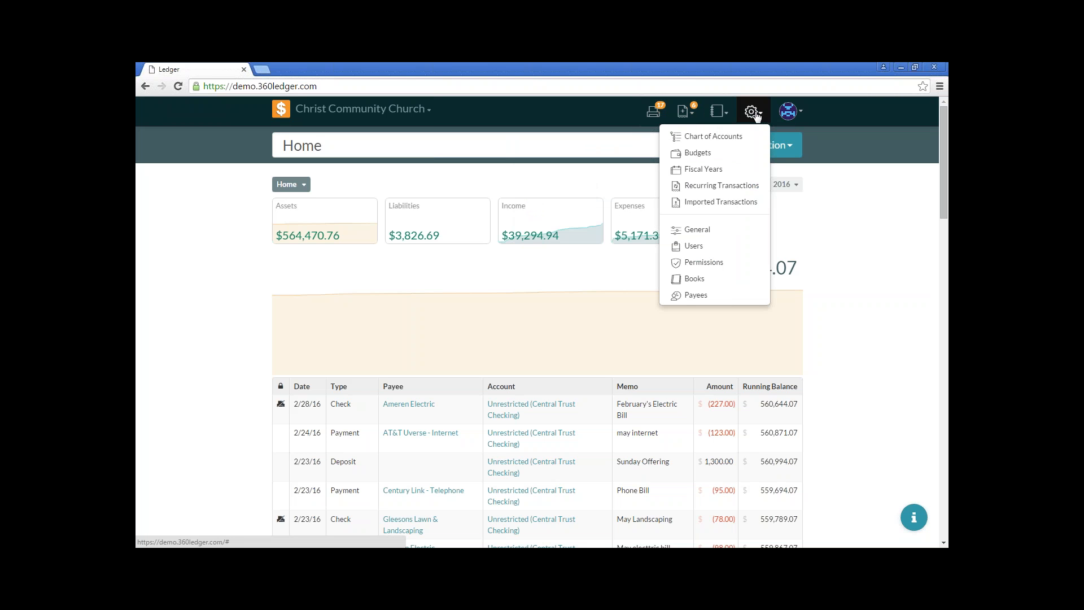
click(792, 113)
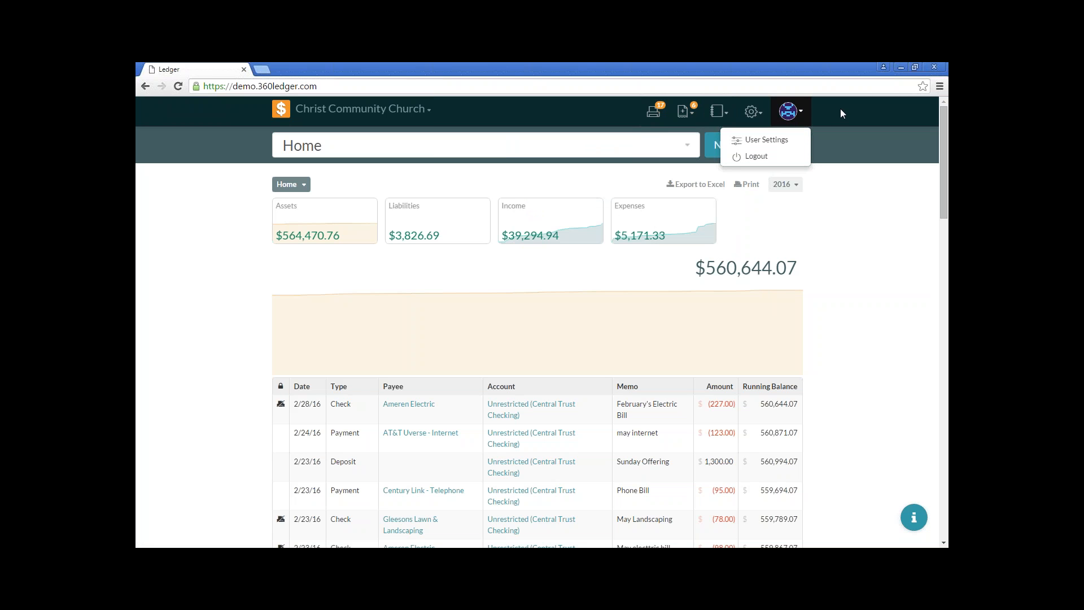
- Open the Books settings and view the Christ Community Church book's editable name without changing it
click(754, 115)
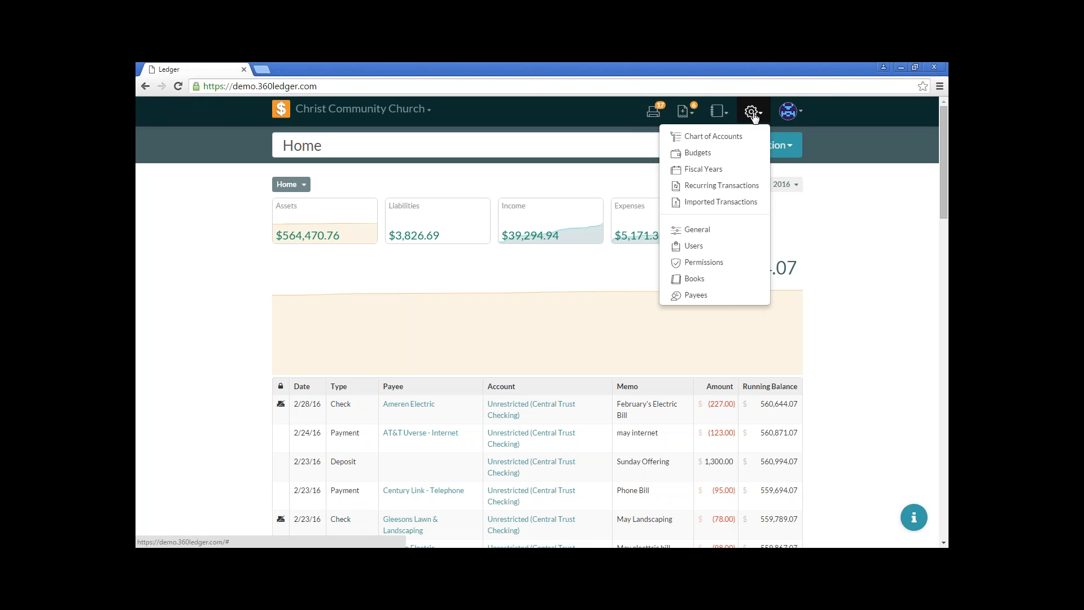
click(713, 280)
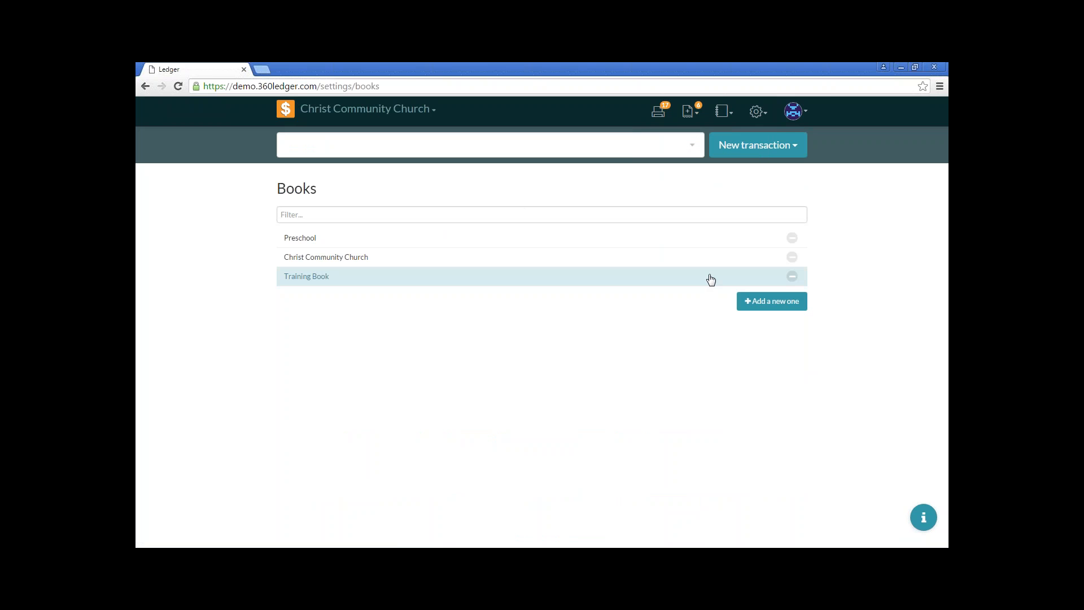
click(342, 264)
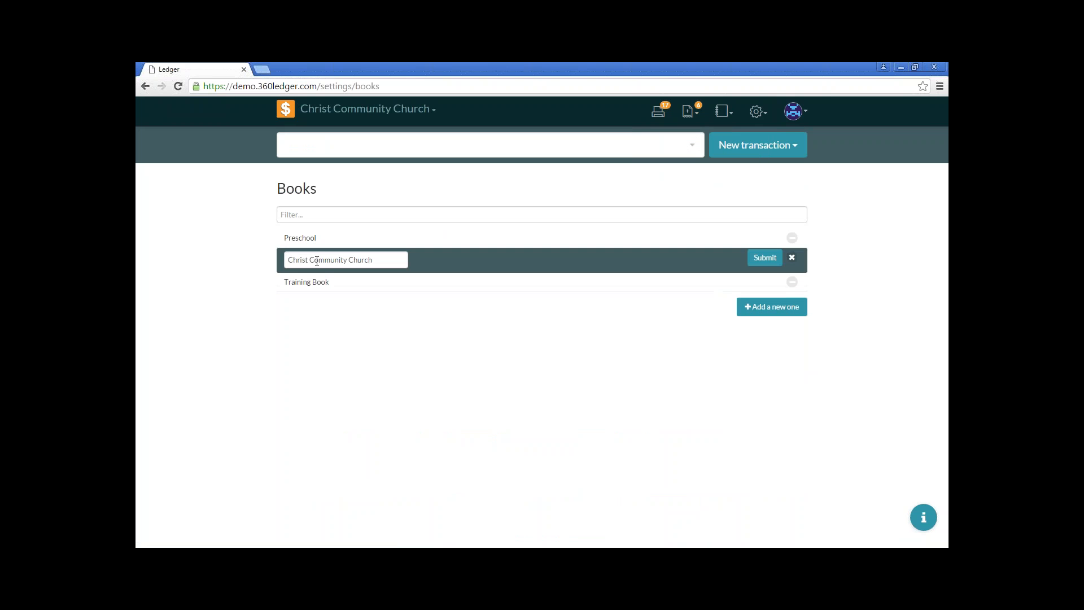
click(792, 258)
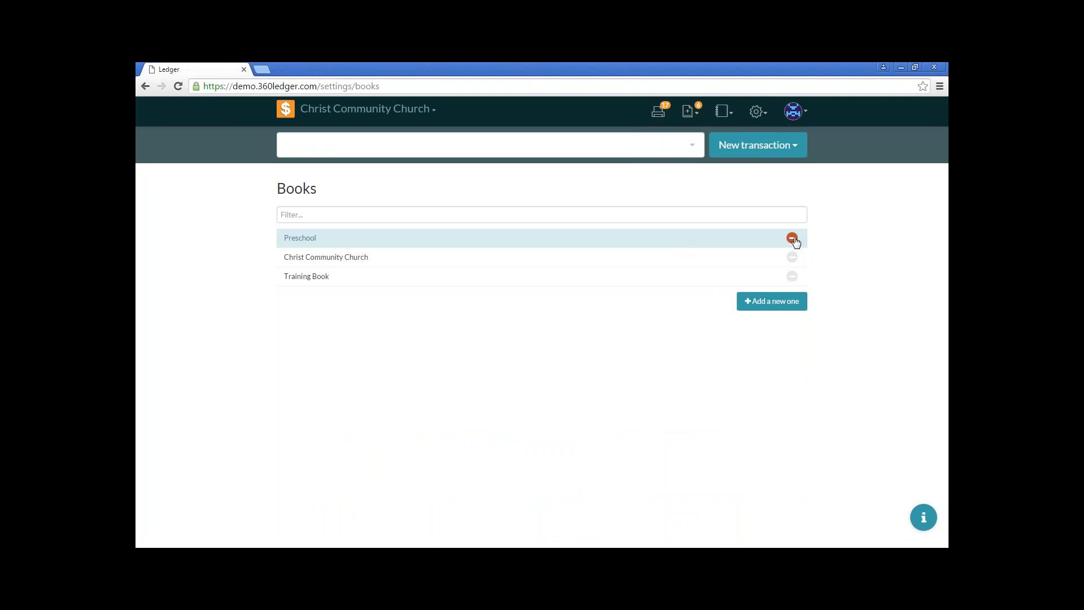
- Add a book named New Book with January as its fiscal year starting month
click(779, 305)
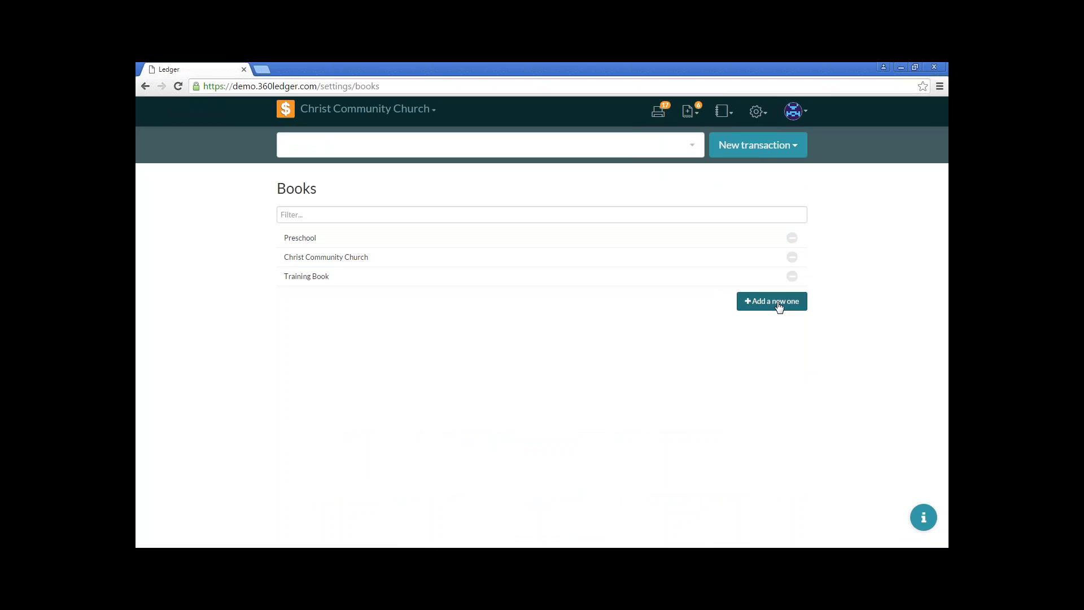
click(385, 302)
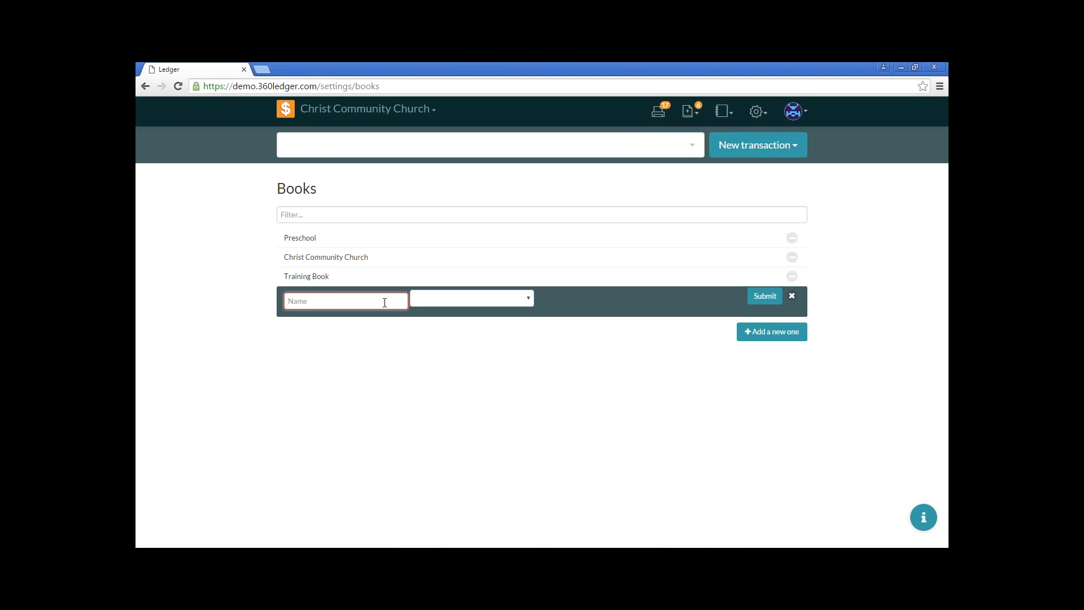
text(New Book)
click(489, 306)
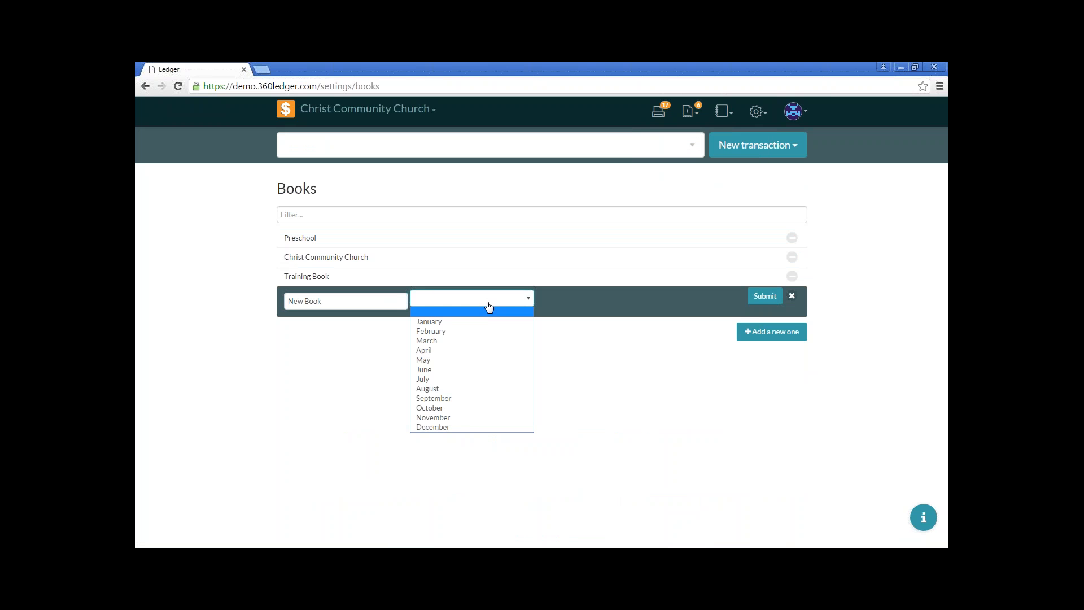
click(459, 321)
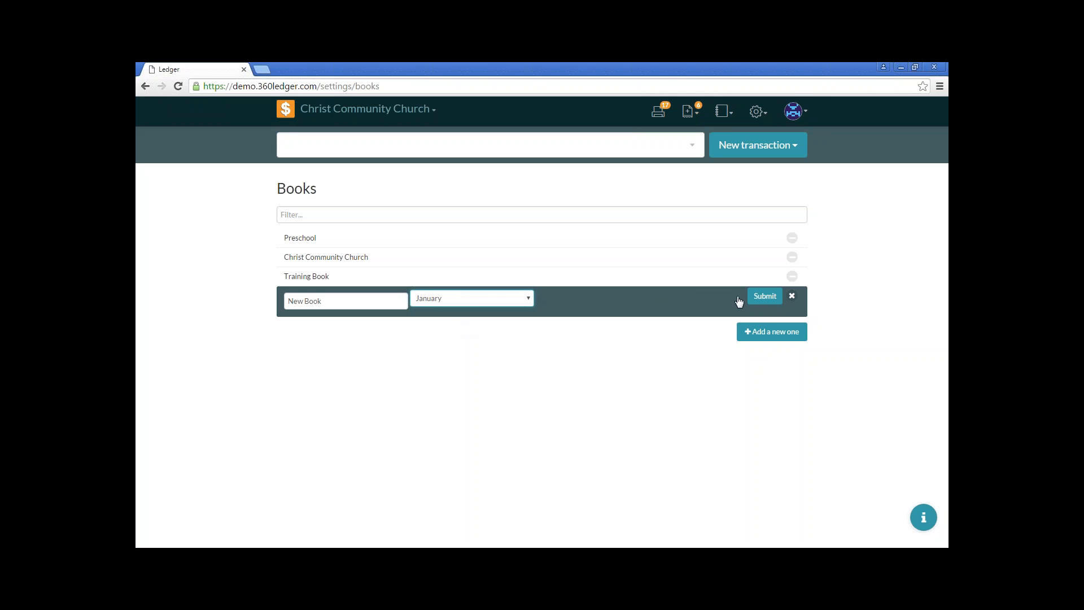
click(757, 301)
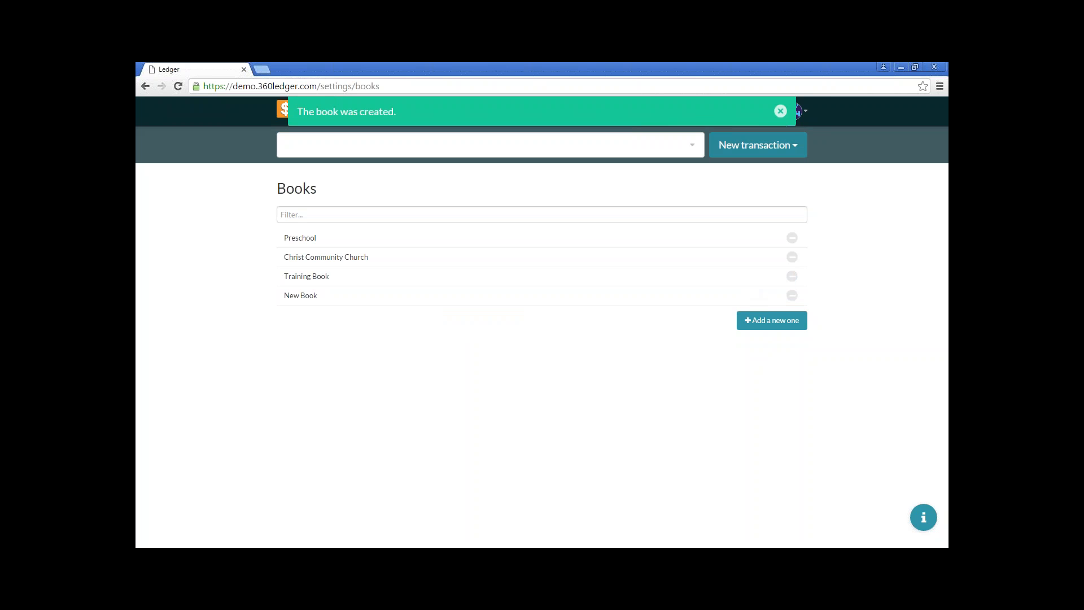
click(781, 112)
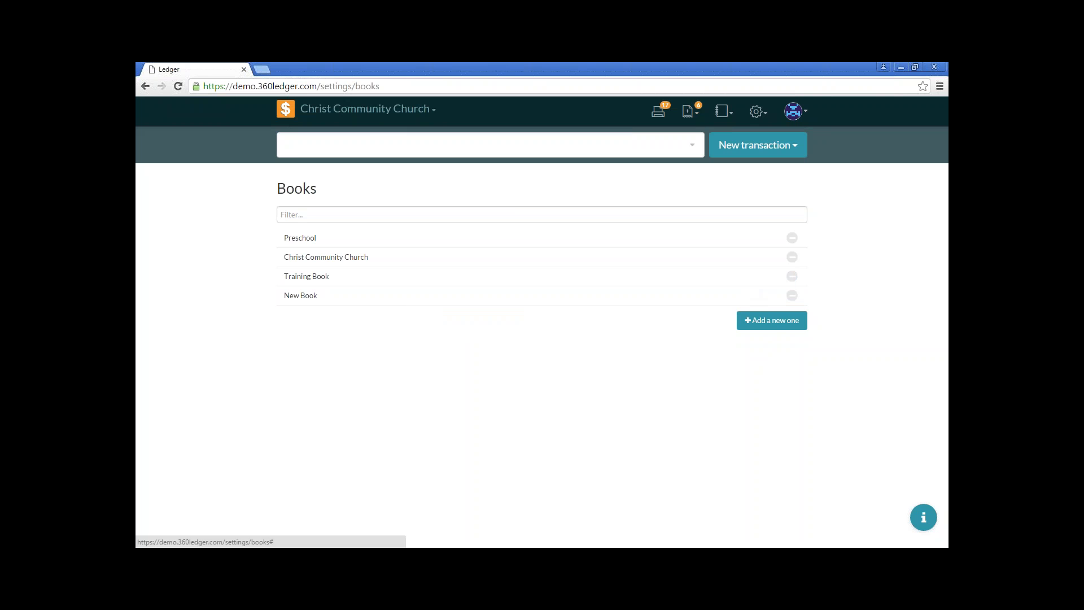
- View the home page of New Book and return to the Christ Community Church book
click(432, 109)
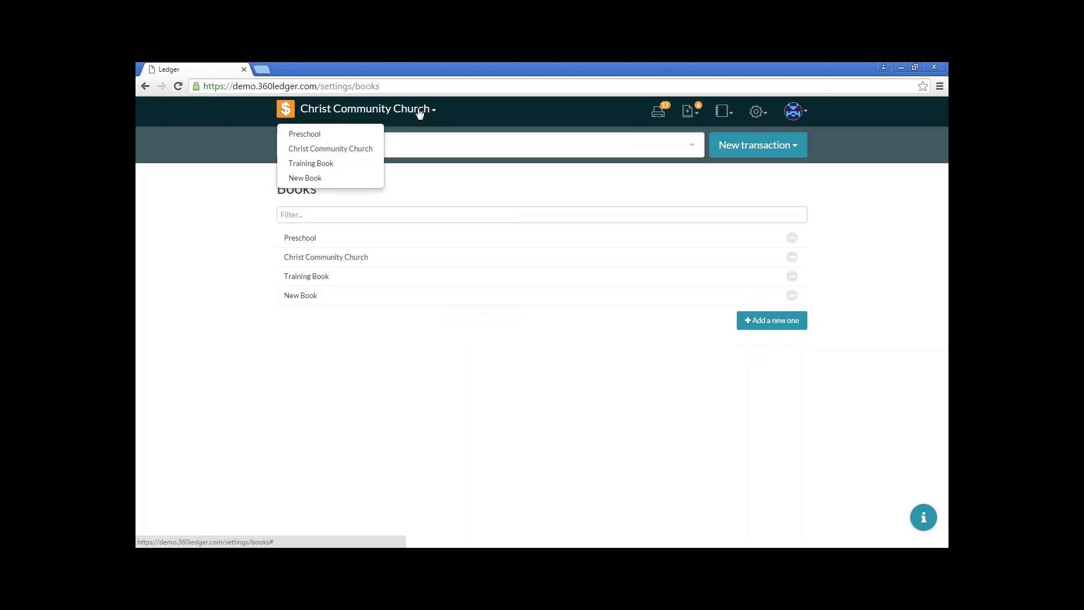
click(330, 179)
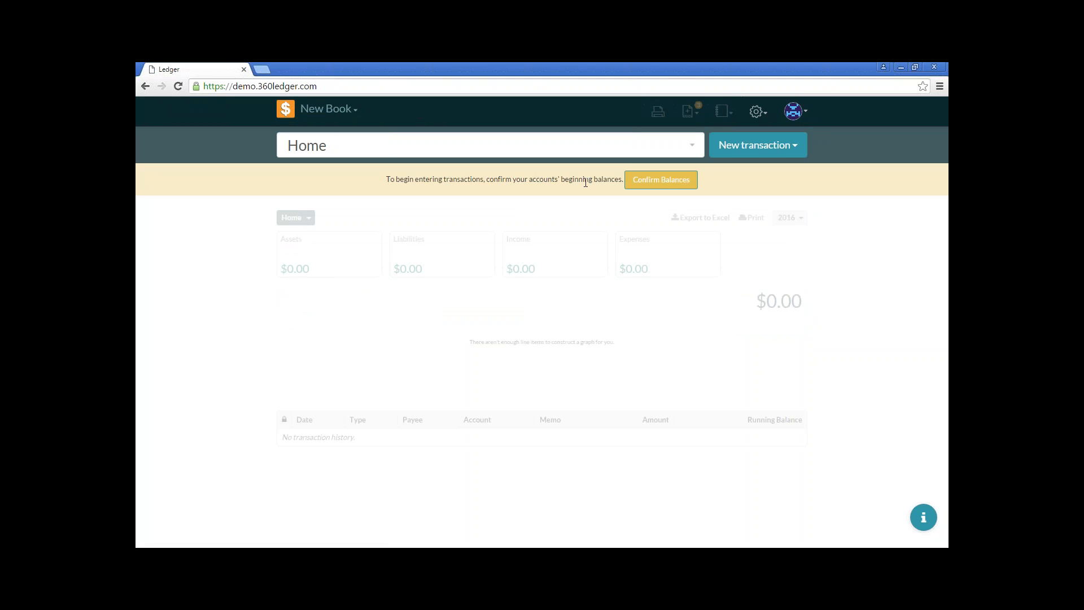
click(339, 111)
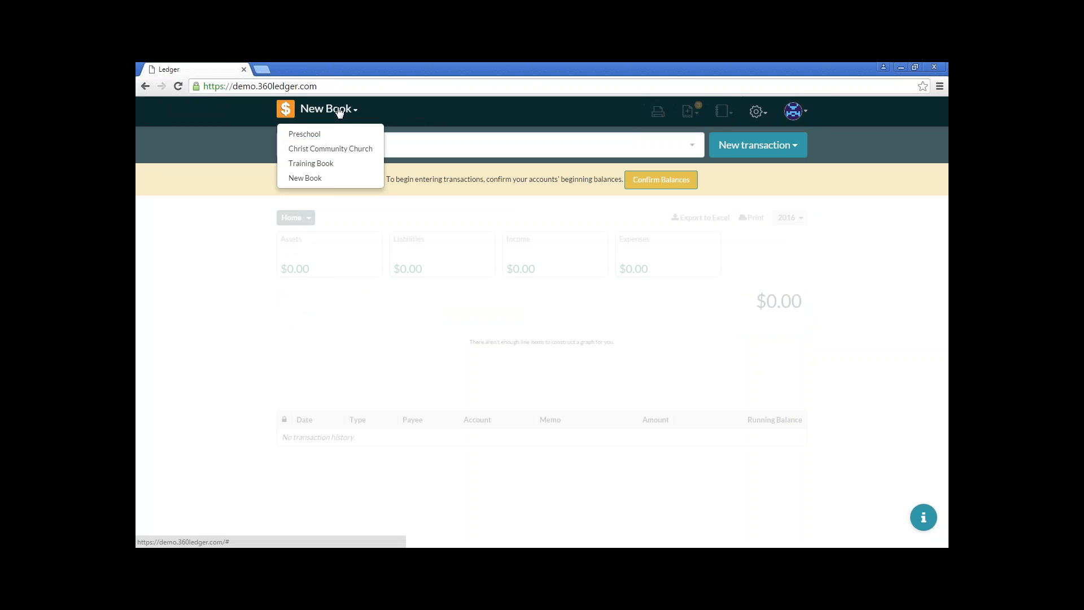
click(340, 149)
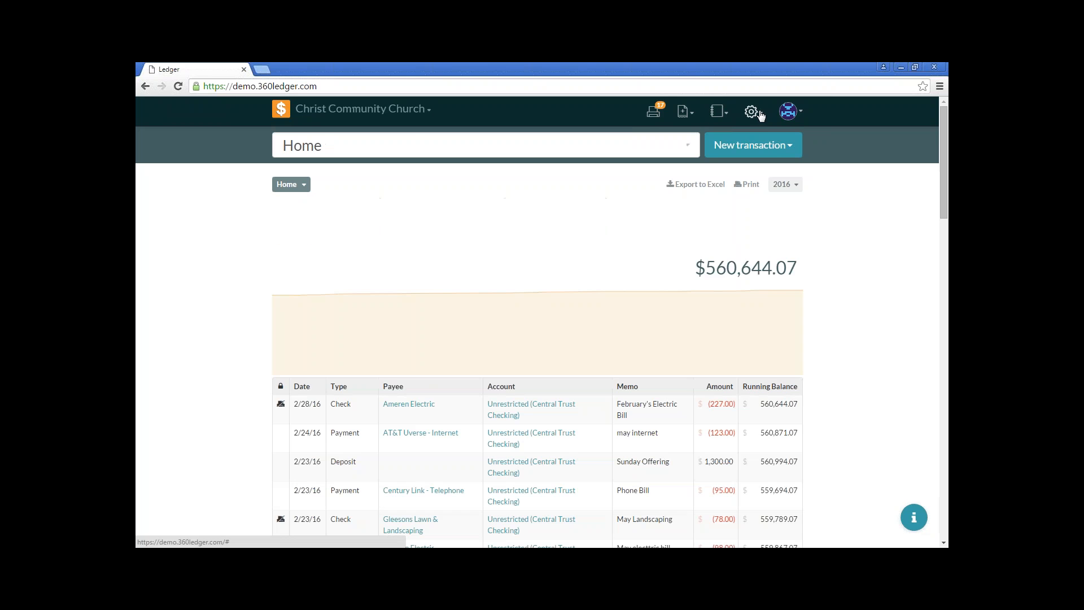
- Open the Fiscal Years settings and examine the starting month choices for the next fiscal year without selecting one
click(760, 113)
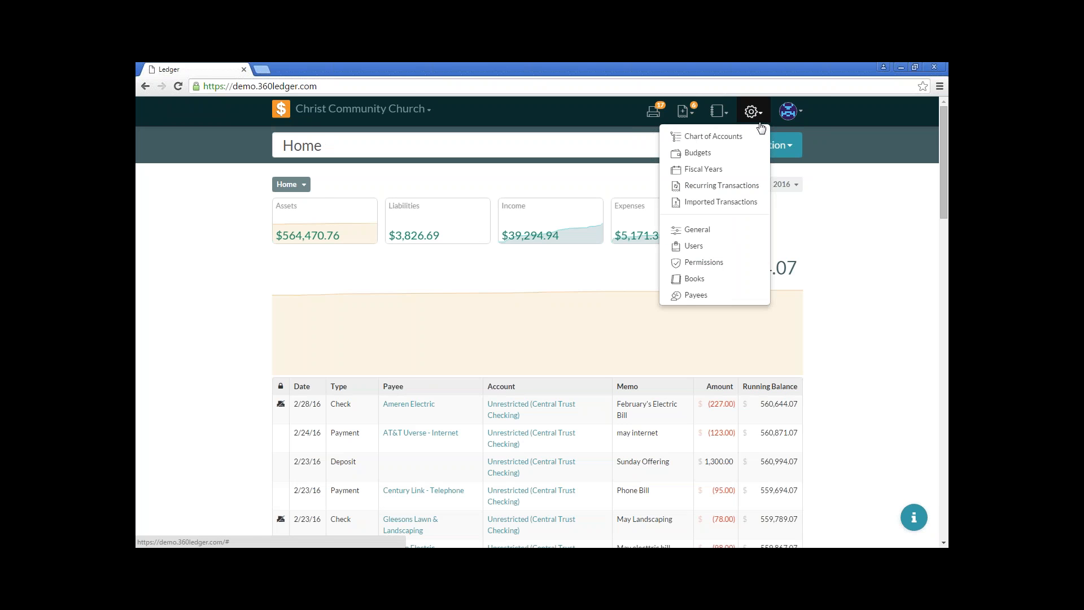
click(701, 170)
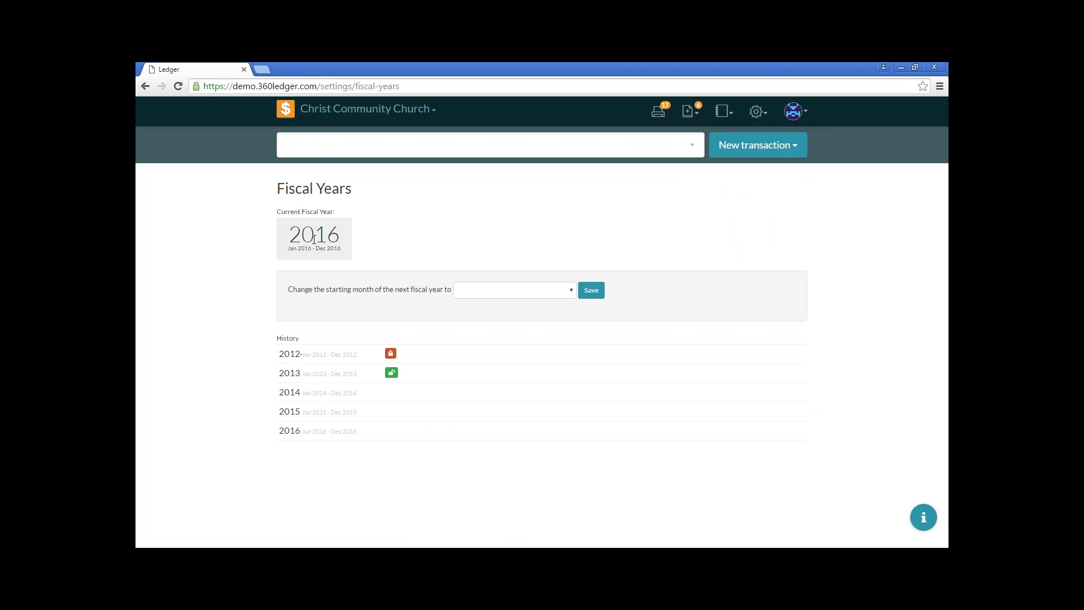
click(566, 294)
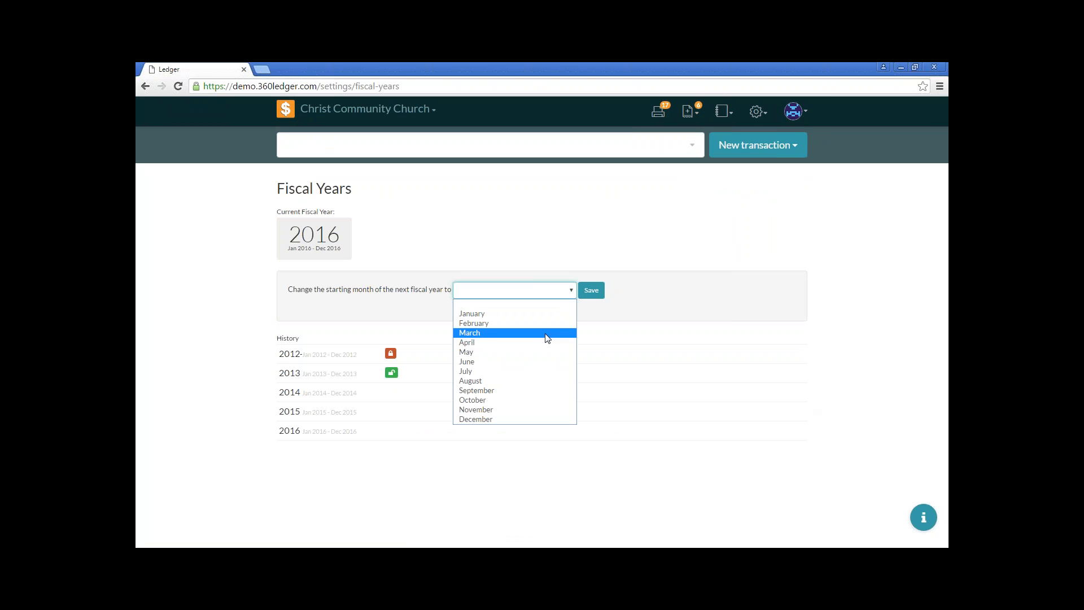
click(714, 292)
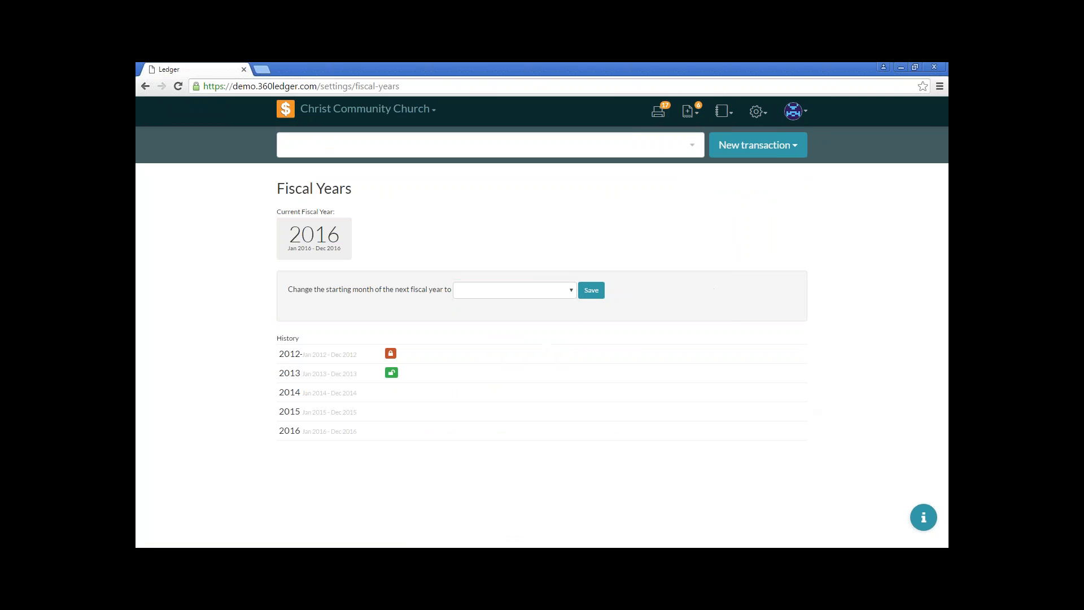
- Close and reopen fiscal years 2013 and 2012 in the history, ending with both years closed
click(392, 375)
click(392, 375)
click(391, 354)
click(391, 355)
click(394, 375)
- Switch to New Book and open its Chart of Accounts settings
click(398, 117)
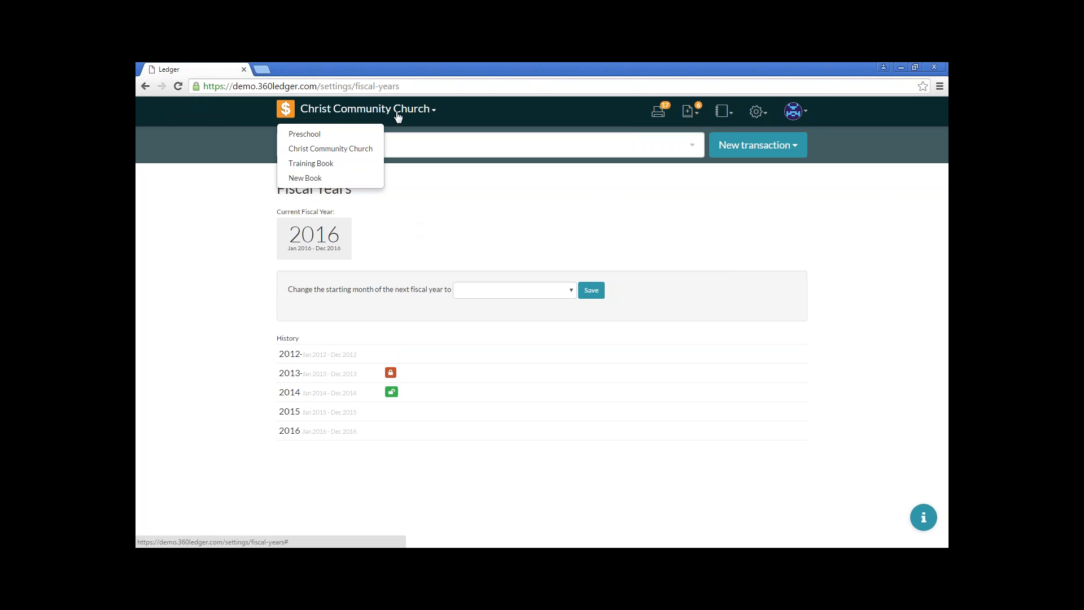
click(303, 177)
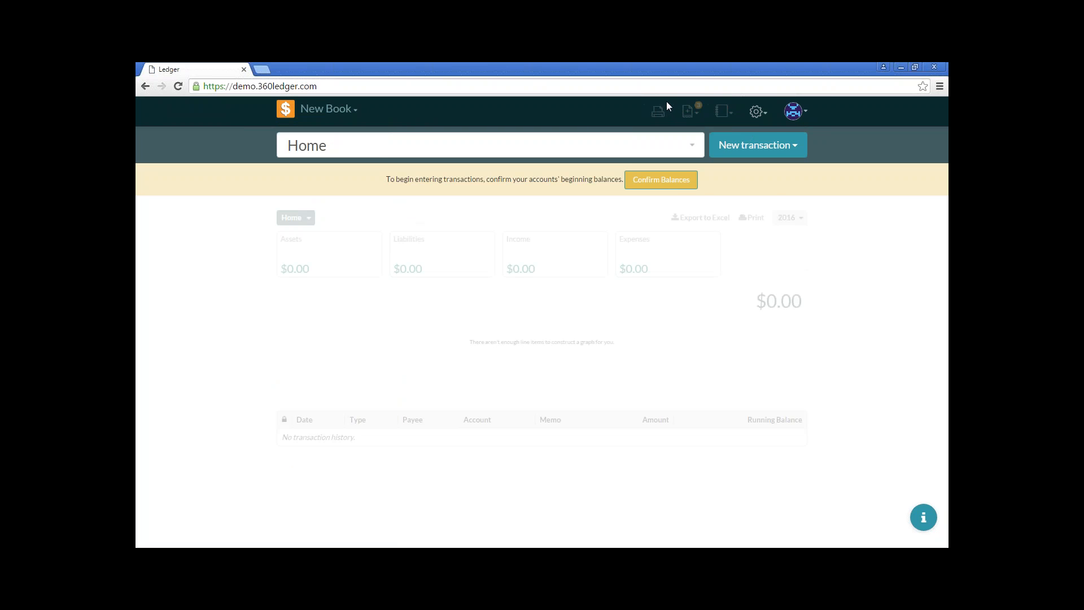
click(757, 112)
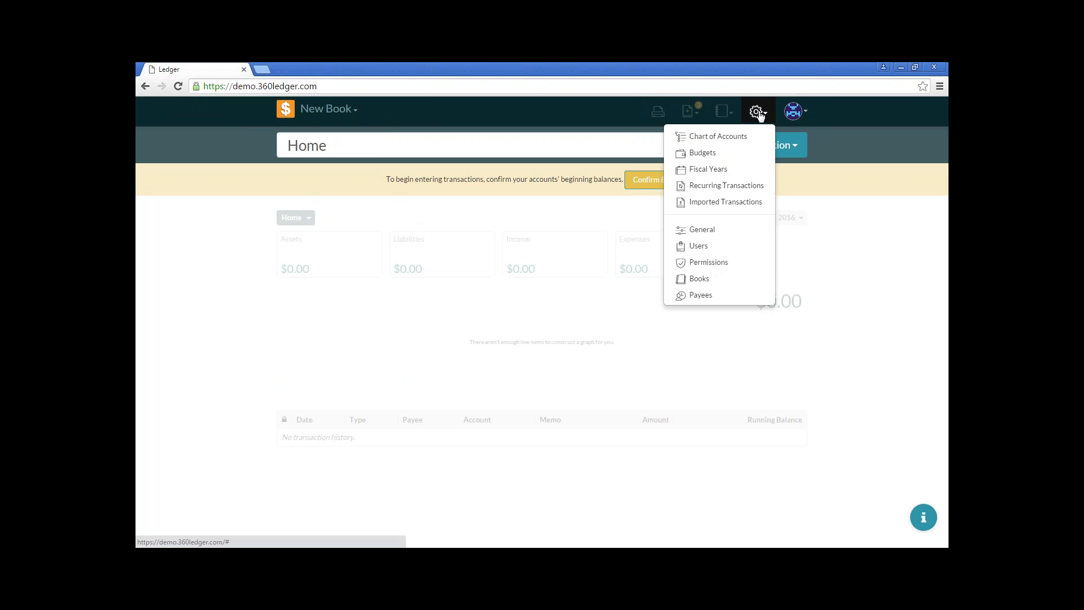
click(750, 139)
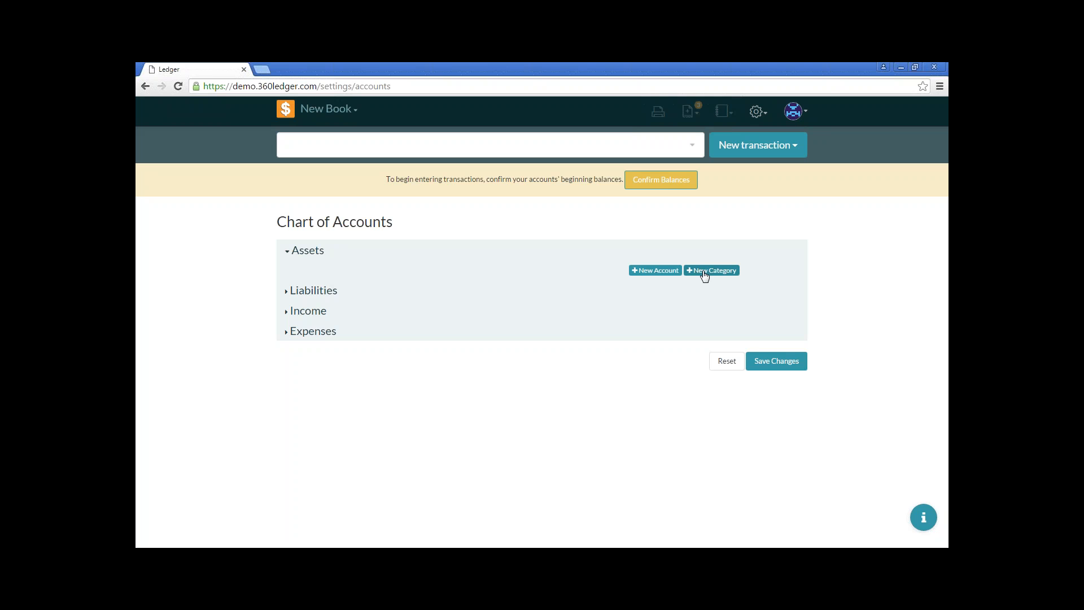
- Start a new account under Assets named Checking Account and enter its account number
click(658, 275)
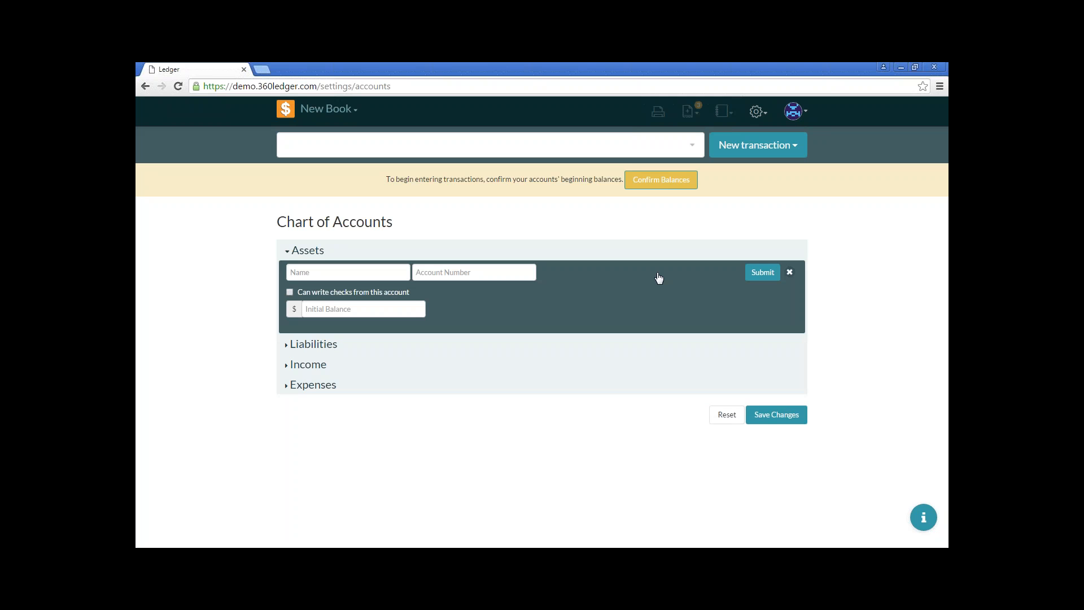
click(376, 271)
text(Checking Account)
click(486, 276)
text(1)
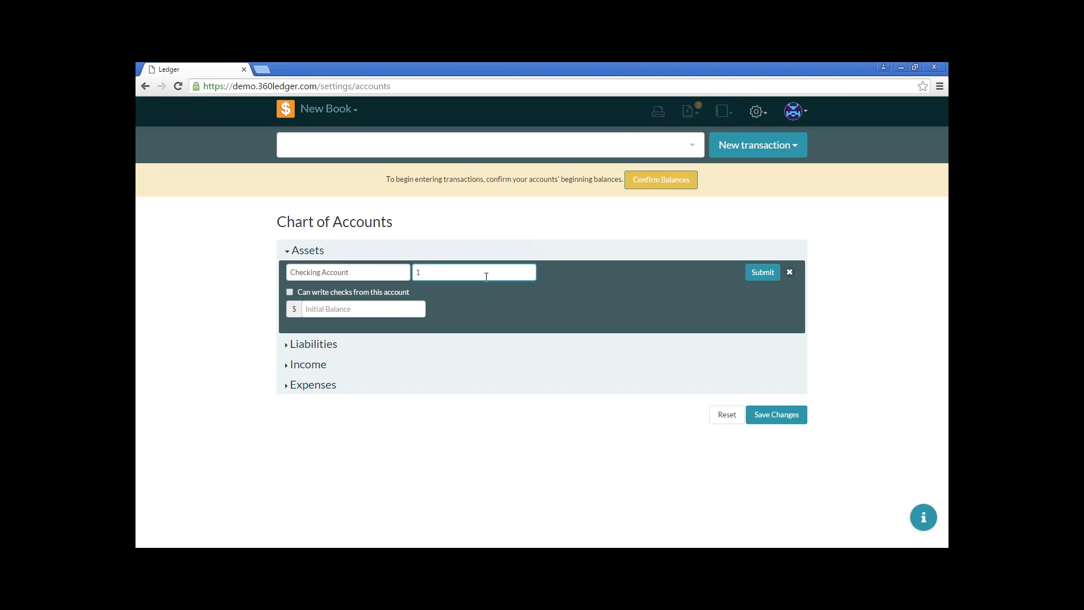
text(0001)
key(BackSpace)
text(2)
key(BackSpace)
text(1)
- Allow check writing from Checking Account, set its initial balance to 10000.00 and submit the account
click(290, 294)
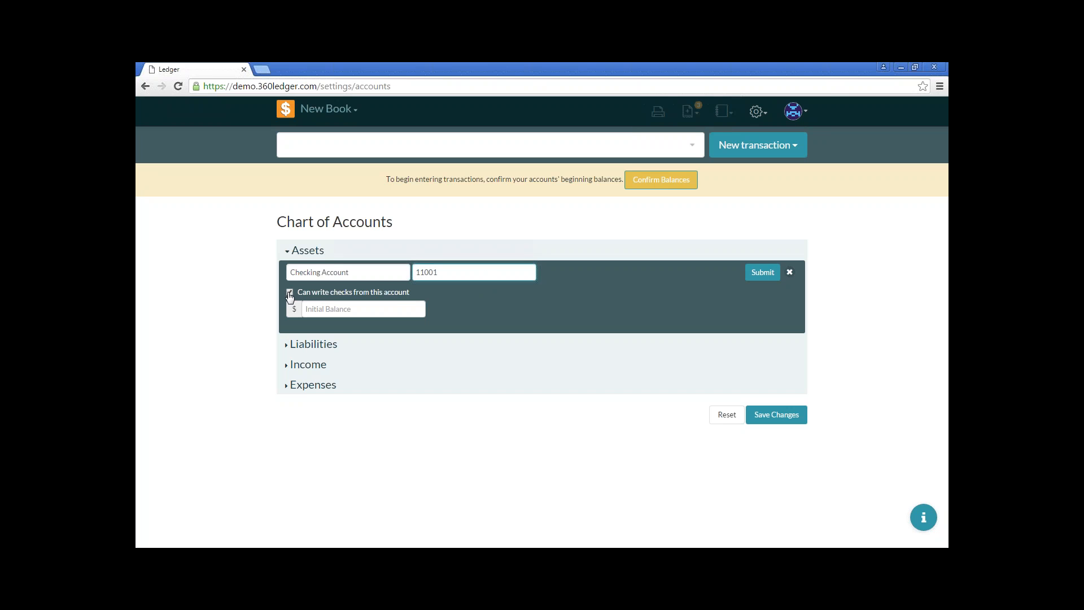
click(389, 312)
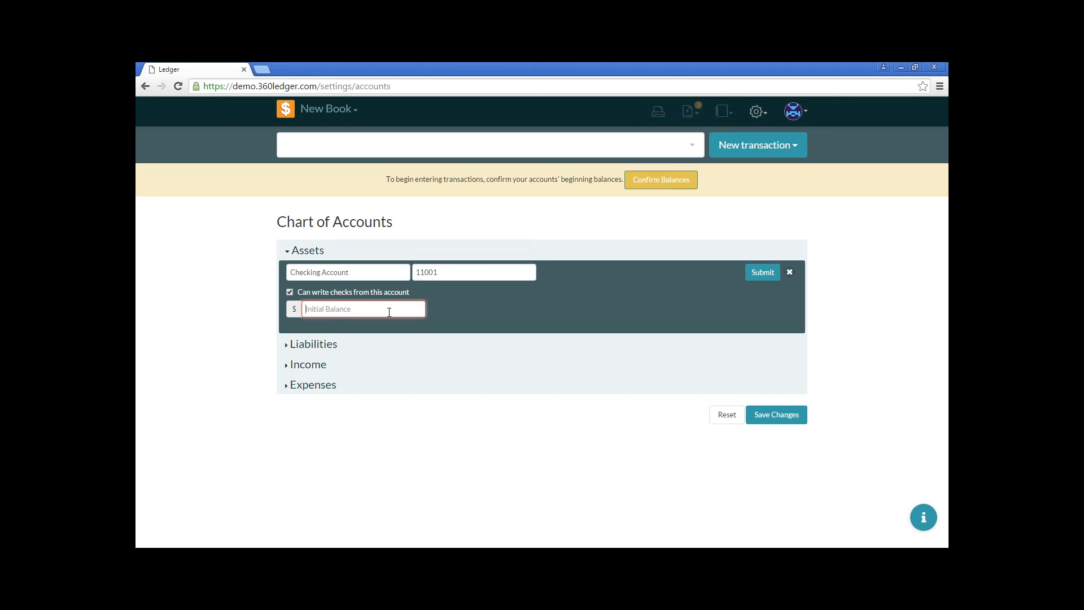
text(10000.00)
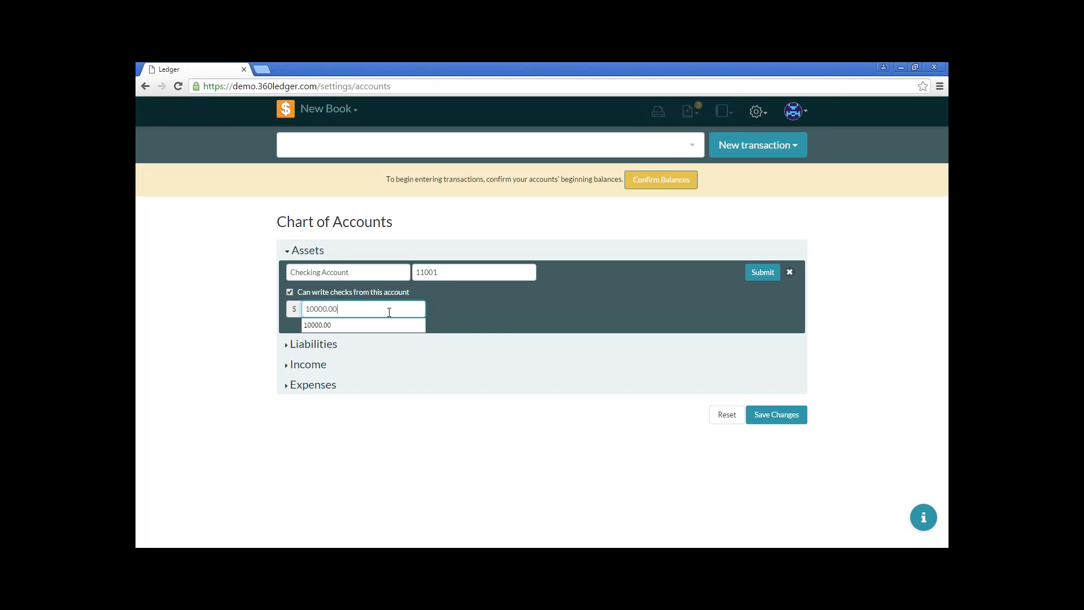
click(477, 307)
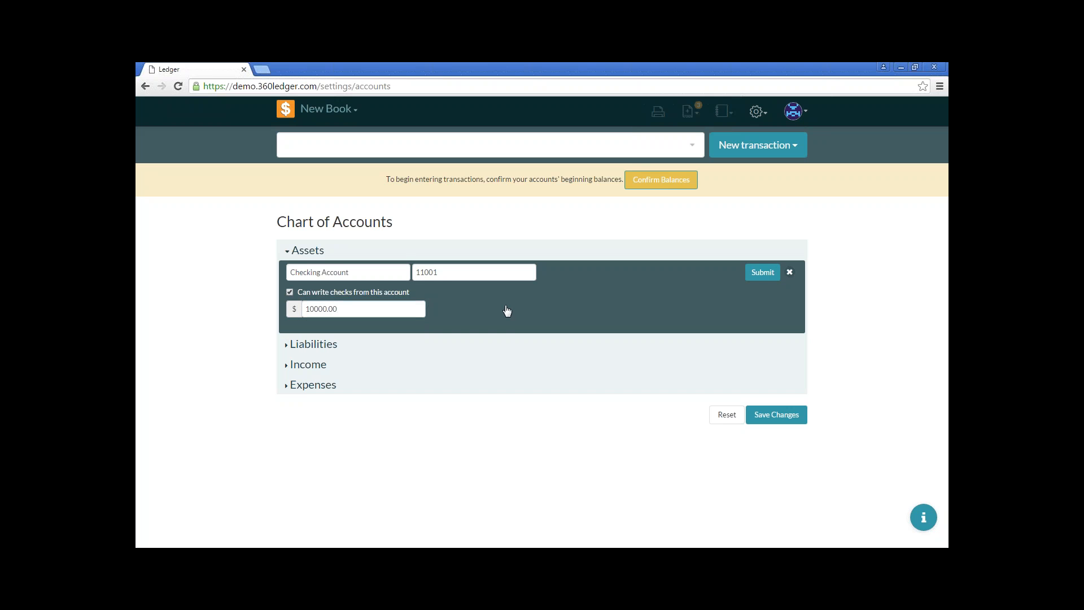
click(765, 274)
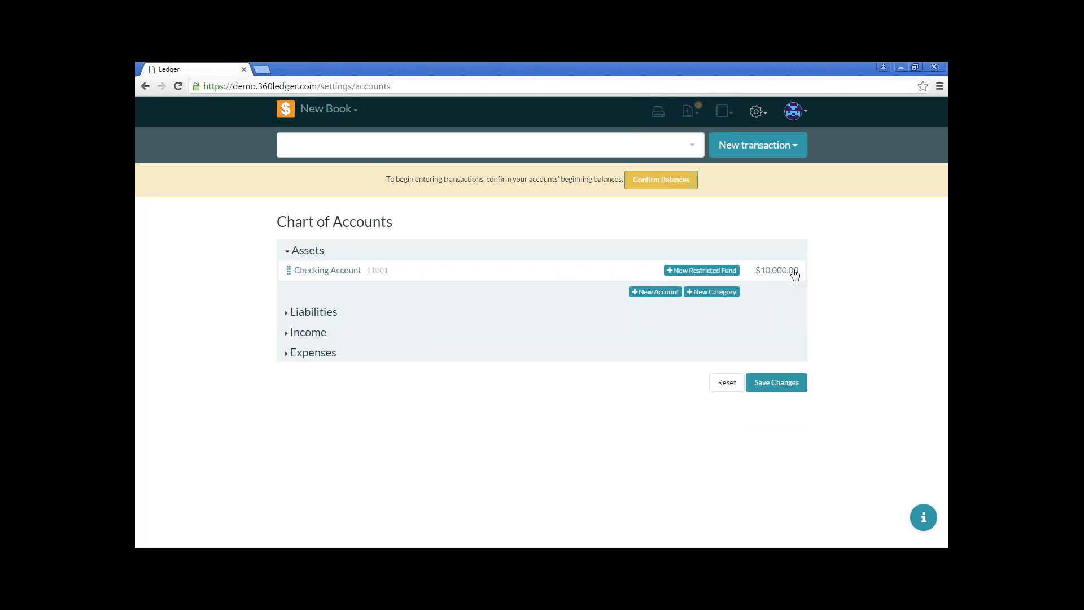
- Add an asset account named Saving Account with its own account number, check writing allowed and an initial balance of 50000.00
click(657, 292)
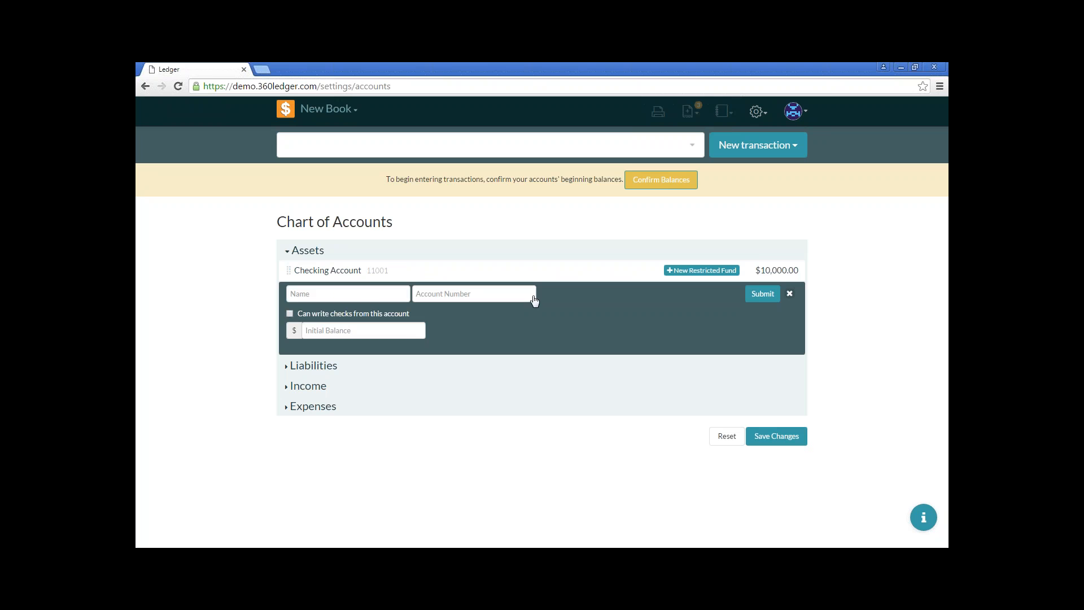
click(370, 290)
text(Saving Accou)
text(nt)
text(11001)
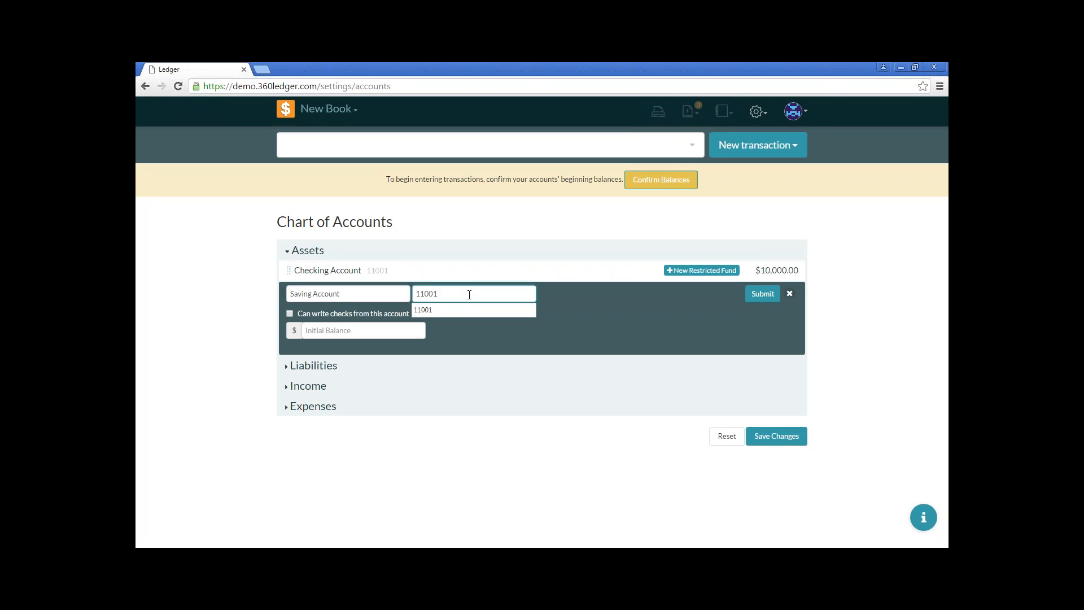
click(290, 314)
click(329, 329)
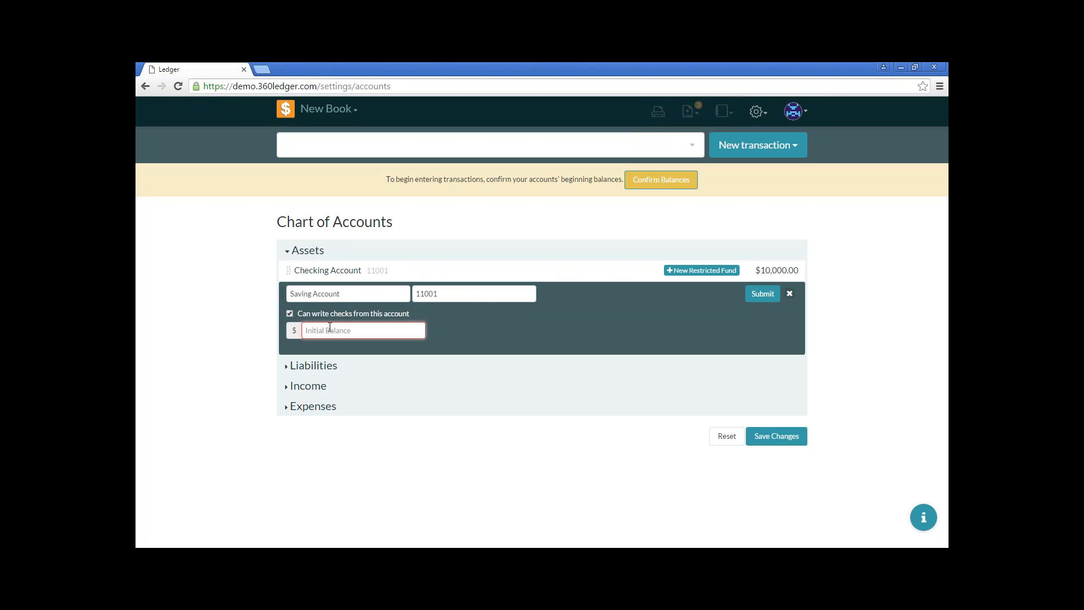
text(50000.00)
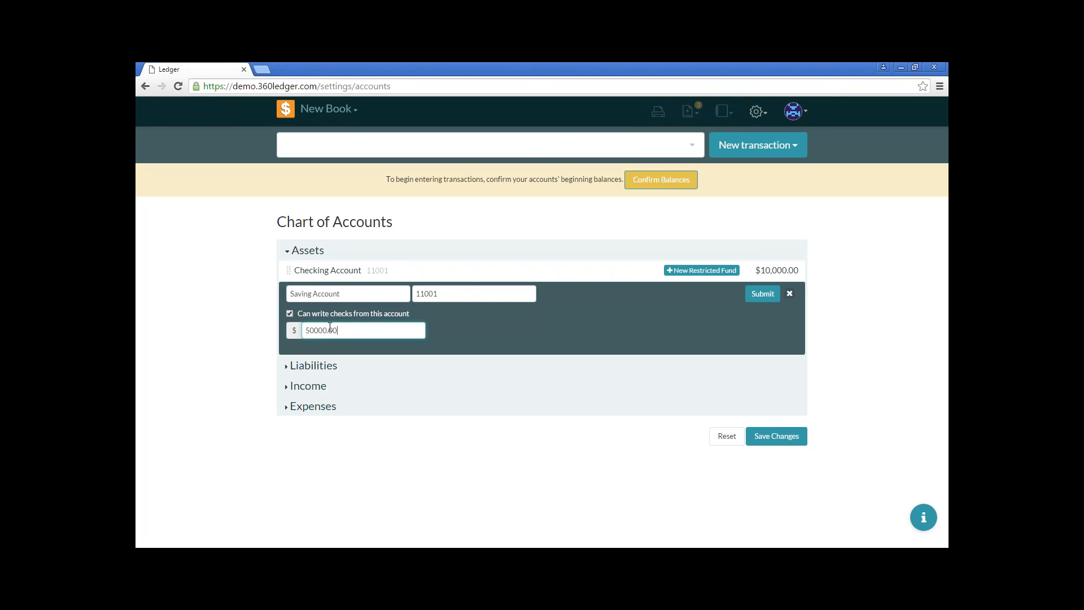
click(460, 293)
key(BackSpace)
text(2)
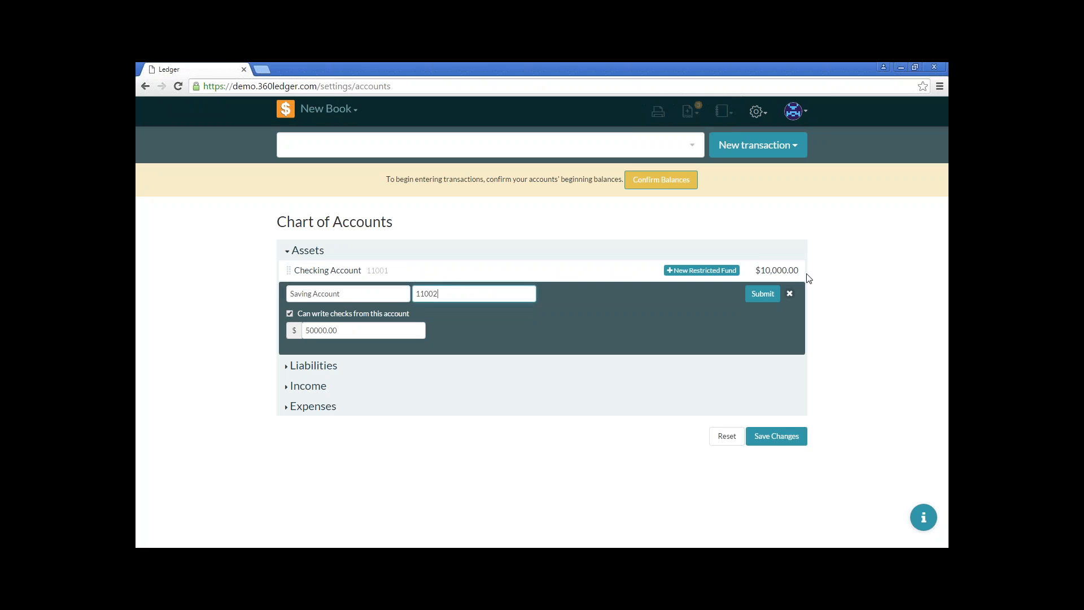
click(766, 294)
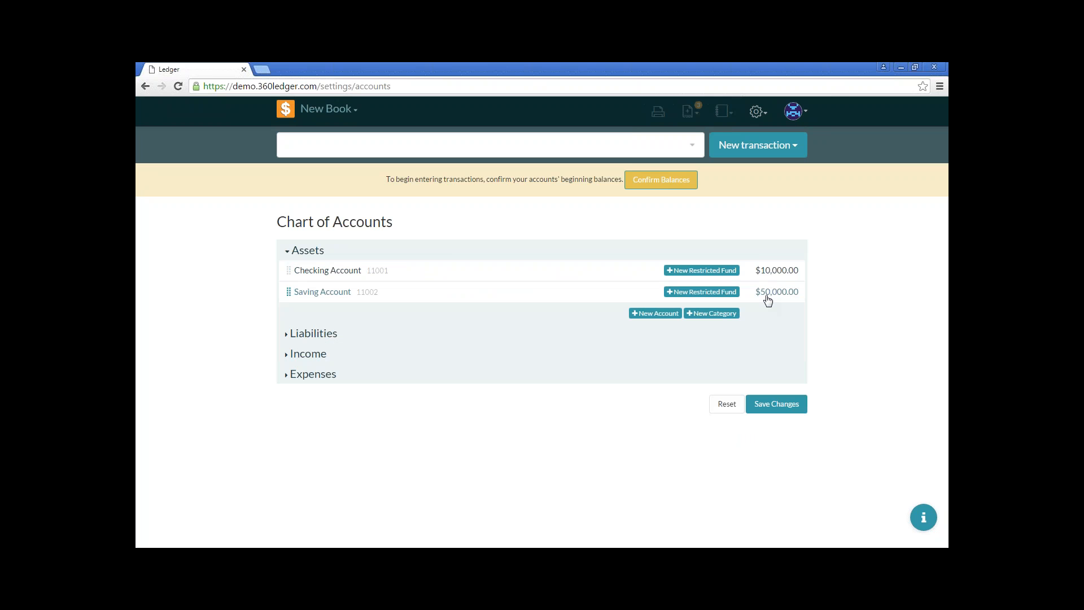
- Start another account under Assets named CD at local Bank and enter its account number
click(655, 315)
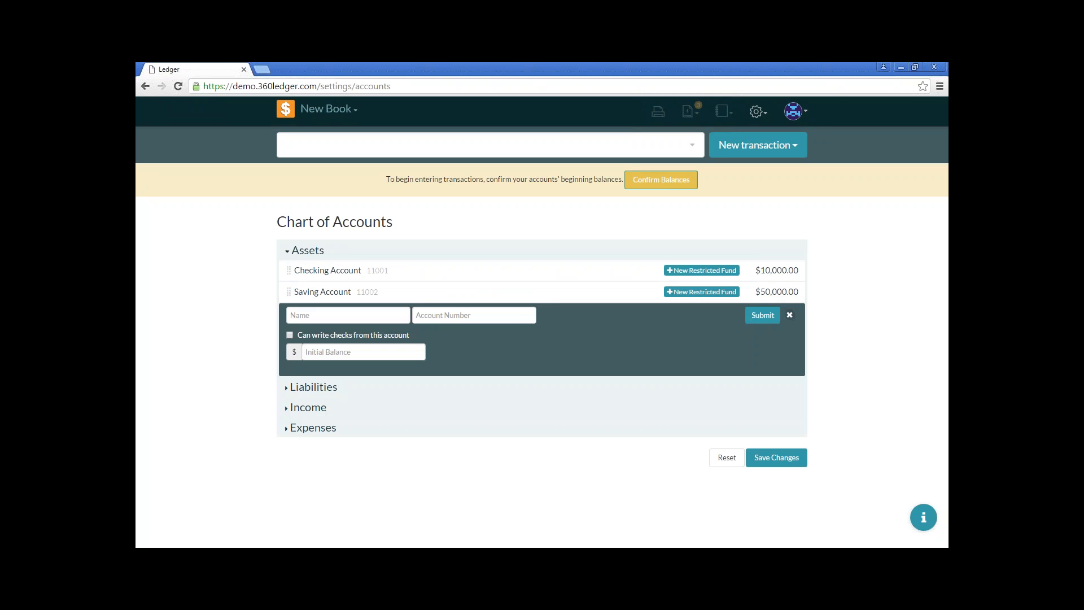
click(348, 315)
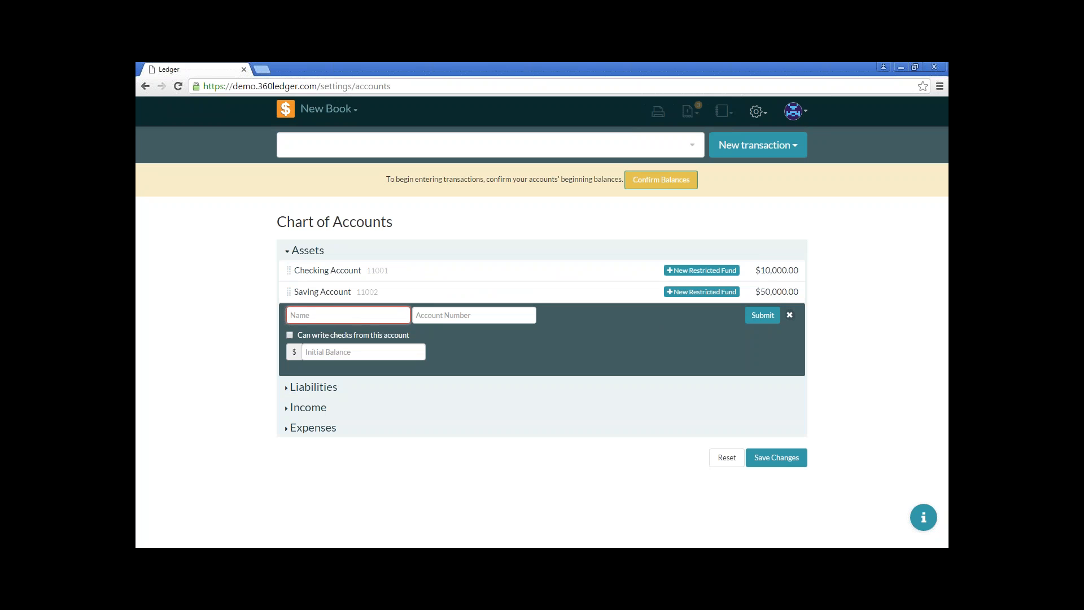
text(CD at lo)
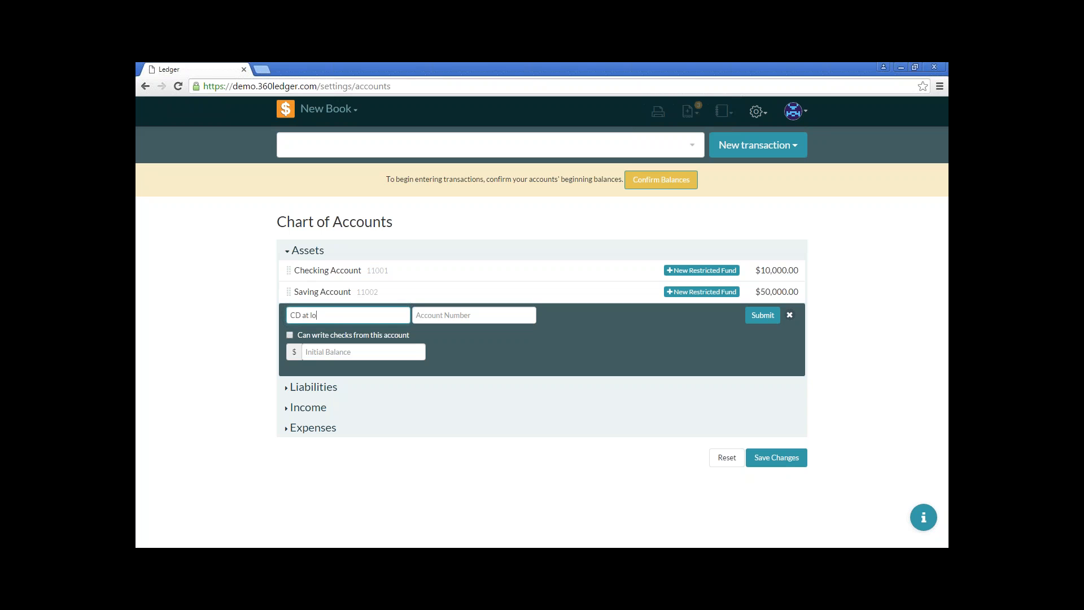
text(cal Bank)
click(445, 320)
text(12)
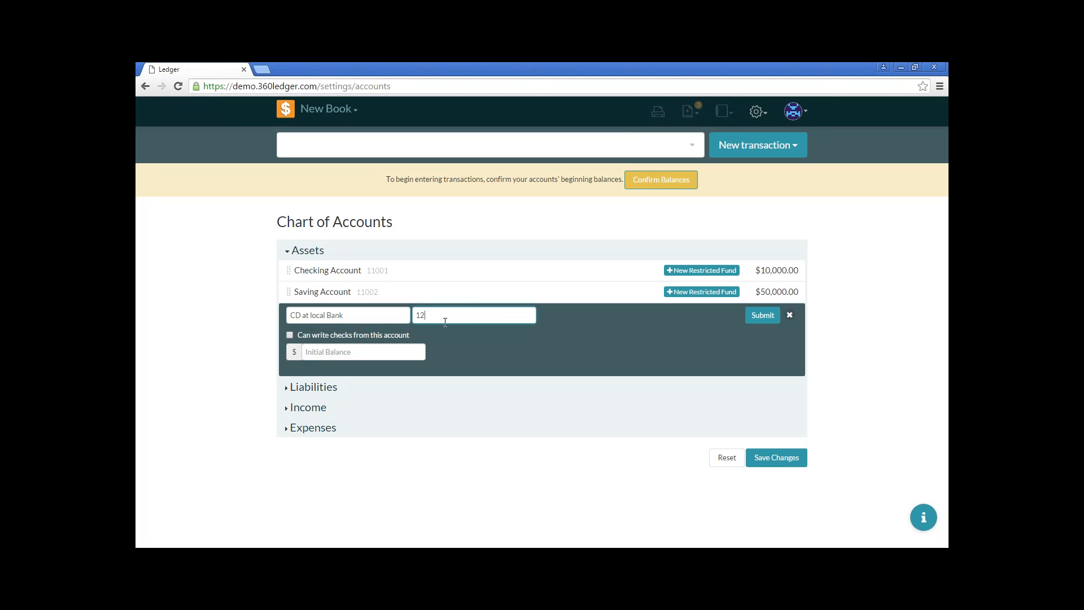
text(001)
- Submit CD at local Bank with check writing off and an initial balance of 5000, and save the chart of accounts
click(290, 335)
click(338, 352)
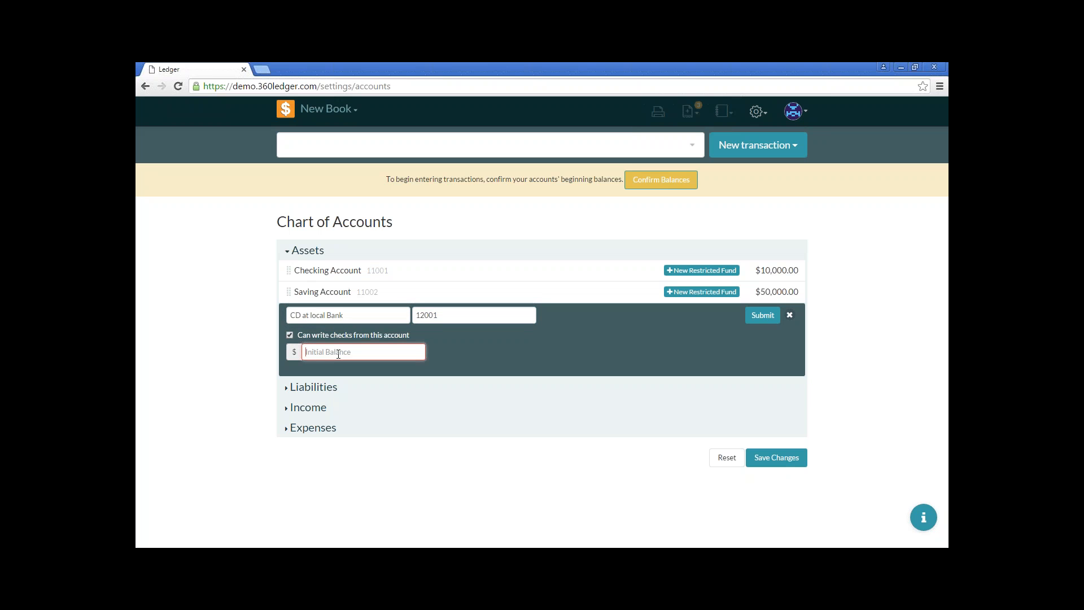
click(290, 336)
click(377, 353)
text(5000)
click(766, 315)
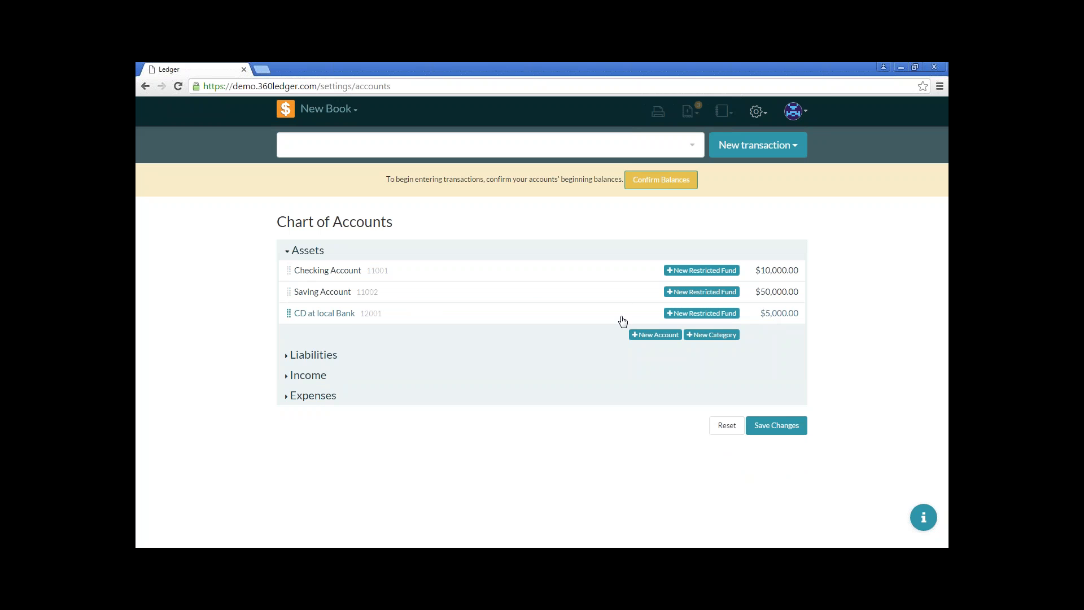
click(777, 426)
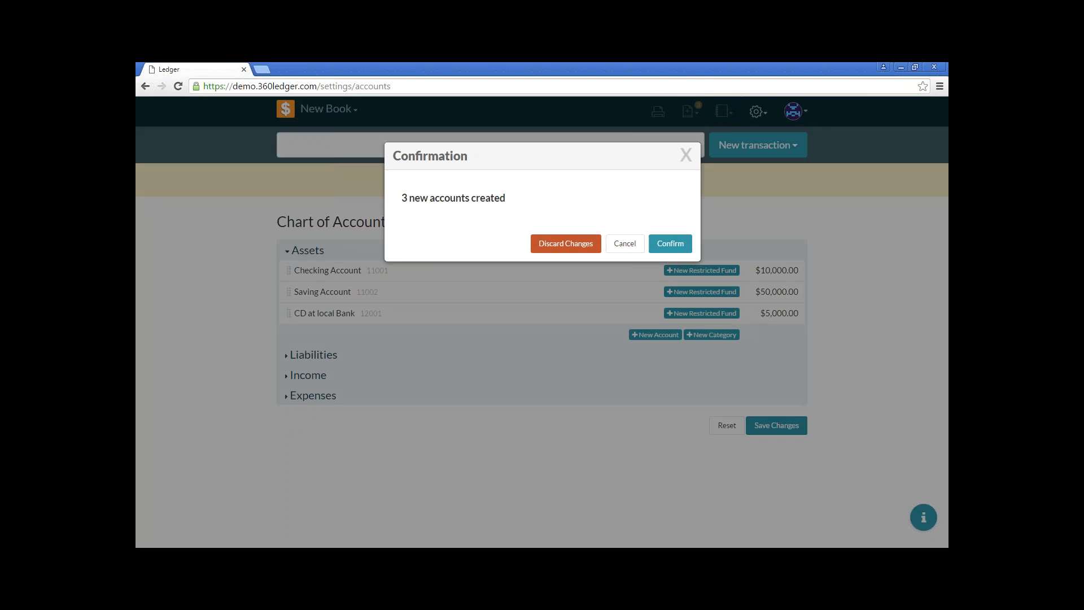
click(672, 244)
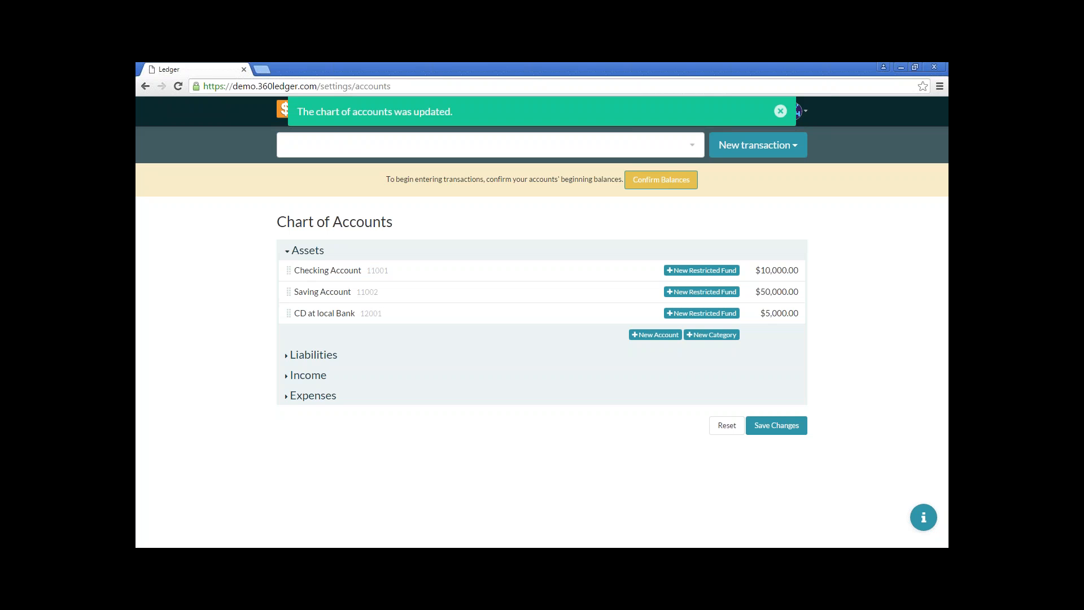
- Add a category named Bank Accounts under Assets
click(716, 336)
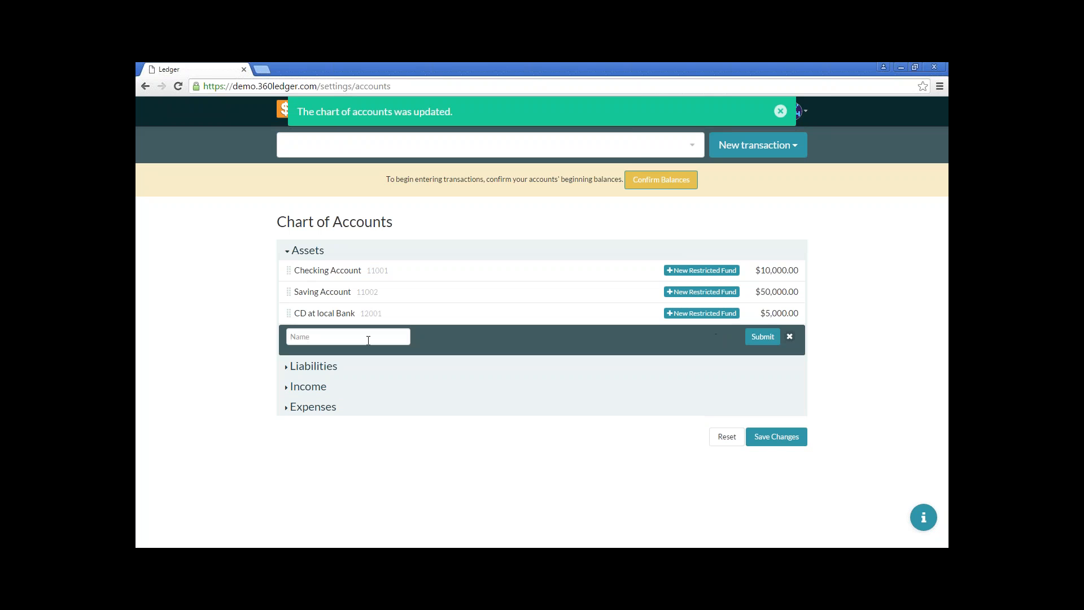
click(368, 341)
text(Bank Accounts)
click(764, 336)
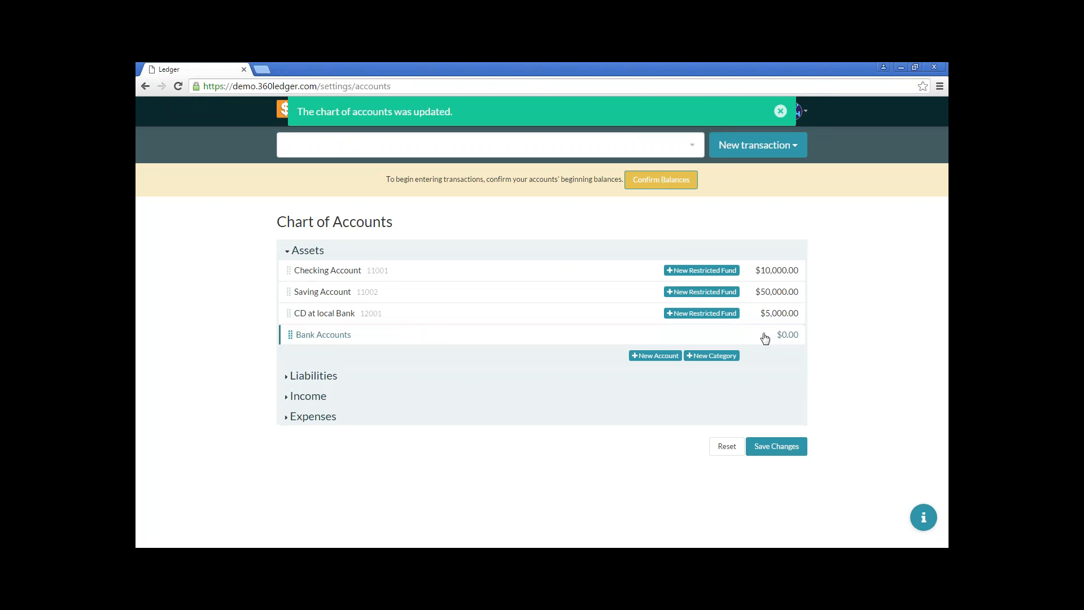
- Add a category named CD's under Assets and save the chart of accounts with the new categories
click(714, 357)
click(376, 358)
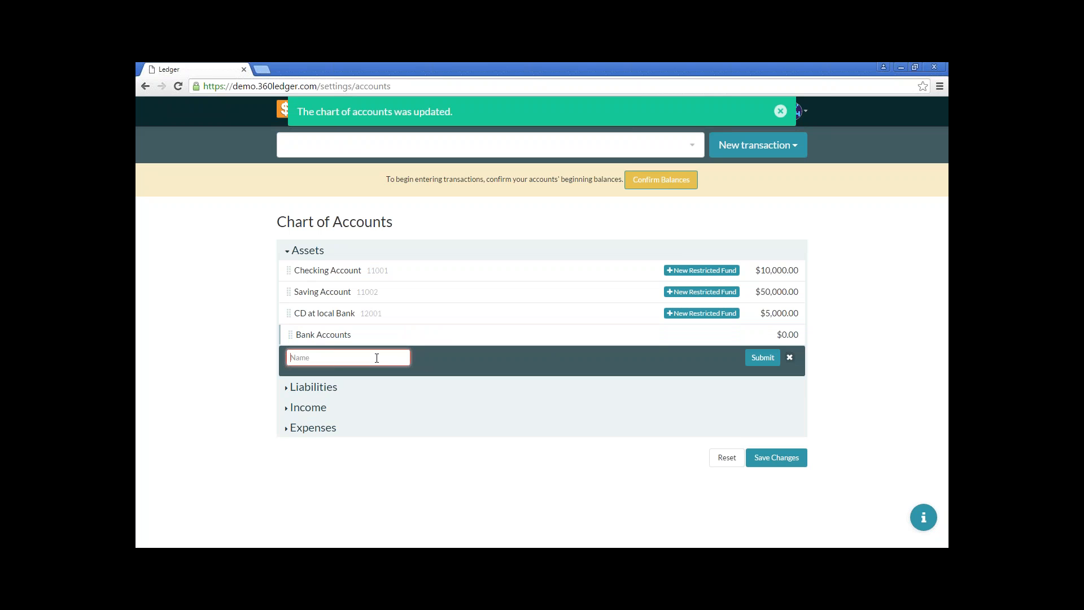
text(CD's)
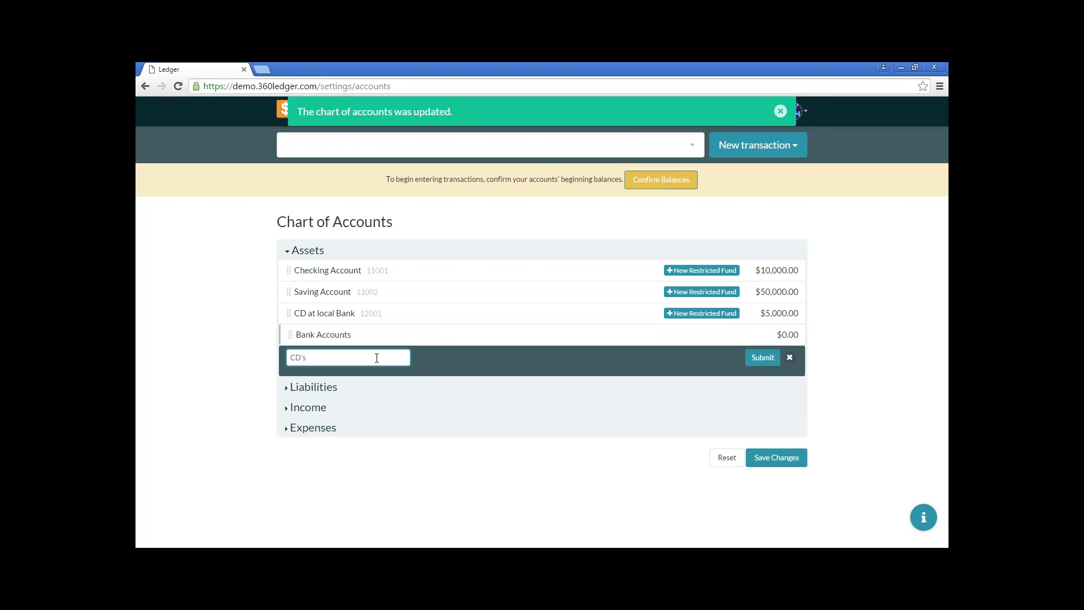
click(766, 359)
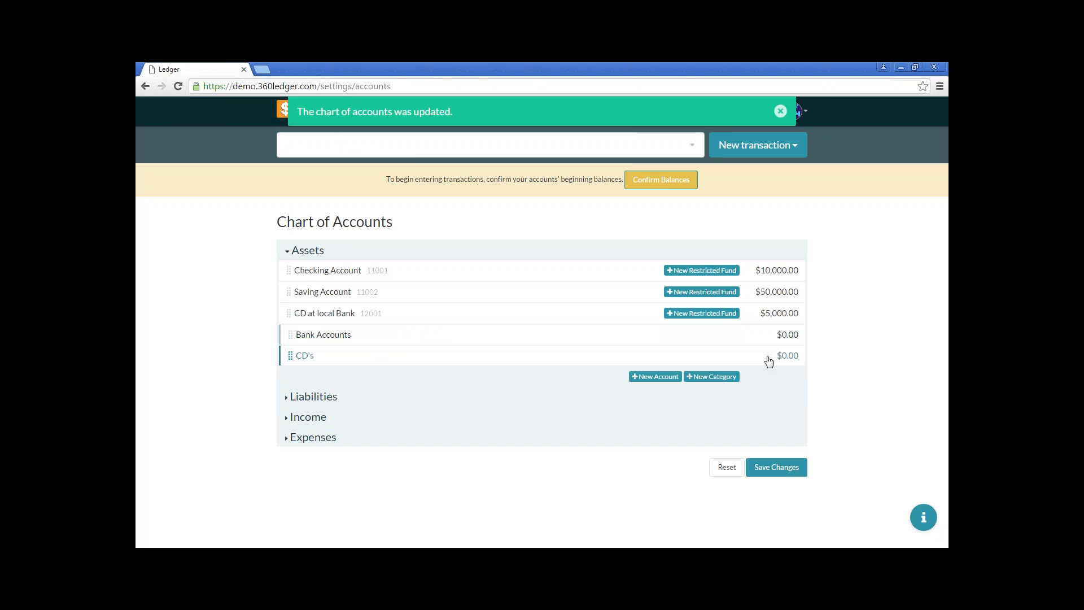
click(783, 469)
click(671, 242)
- Move the Bank Accounts category above Checking Account and the CD's category above CD at local Bank
drag(290, 338, 285, 272)
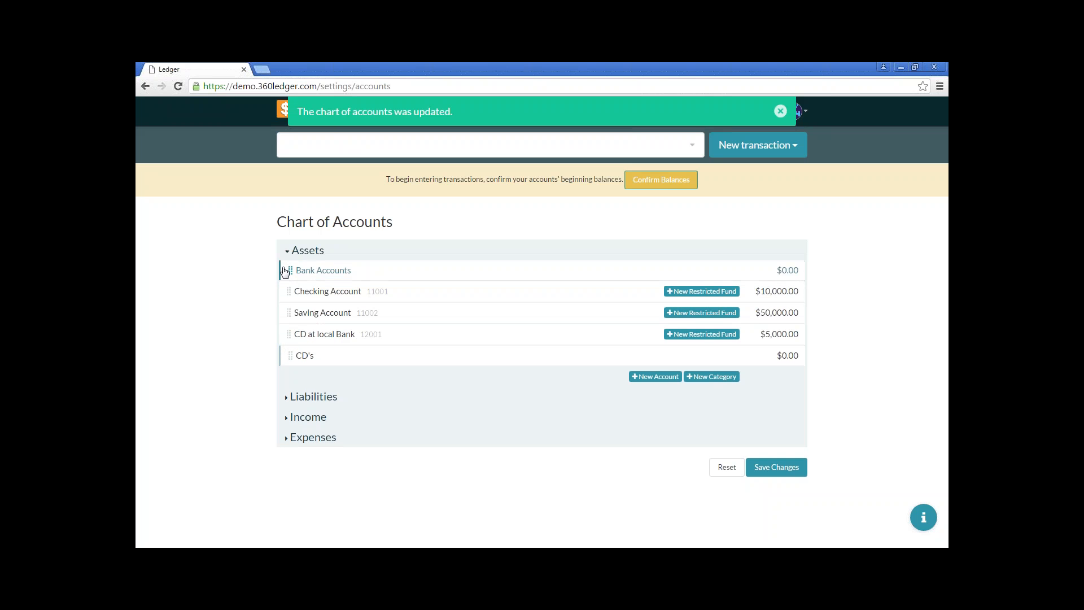
drag(293, 356, 296, 333)
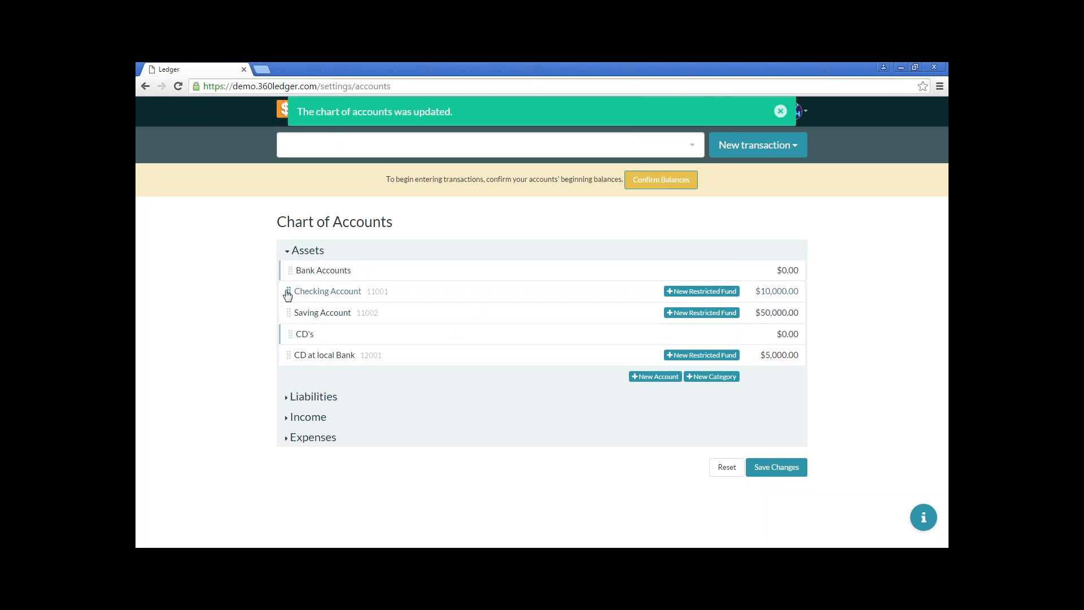
- Nest Checking Account and Saving Account inside the Bank Accounts category
drag(289, 292, 347, 287)
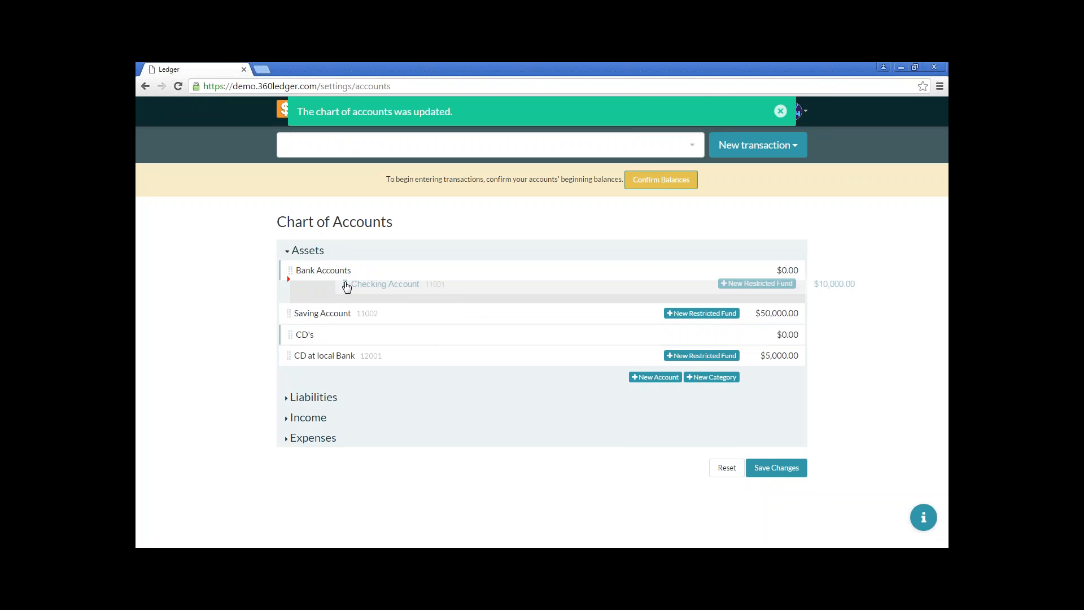
mouse_move(347, 287)
mouse_down()
mouse_move(347, 299)
mouse_move(364, 286)
mouse_move(317, 288)
mouse_move(370, 290)
mouse_up()
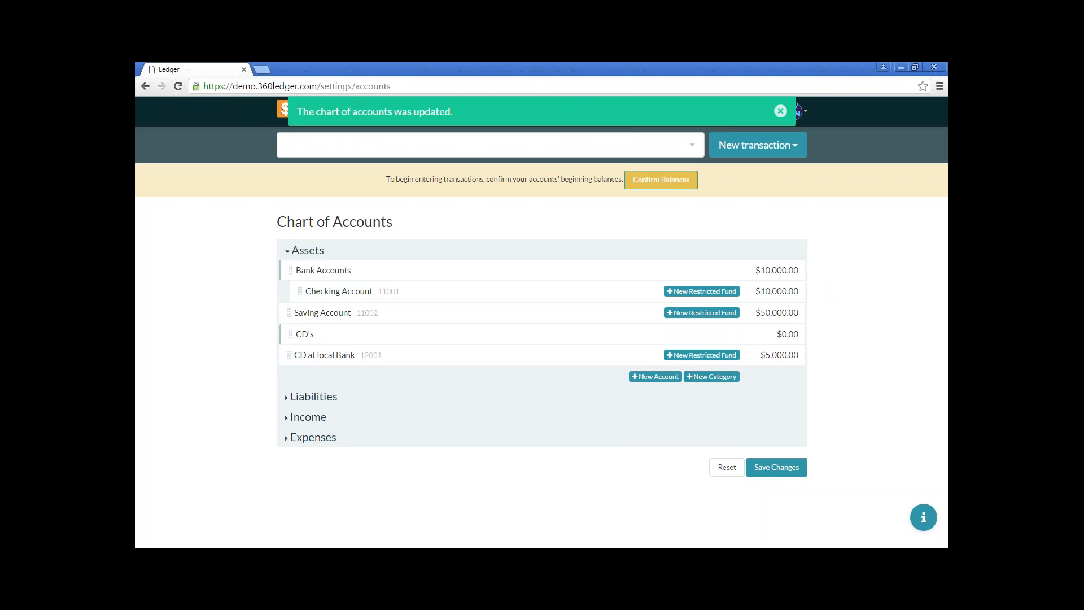
drag(316, 312, 360, 309)
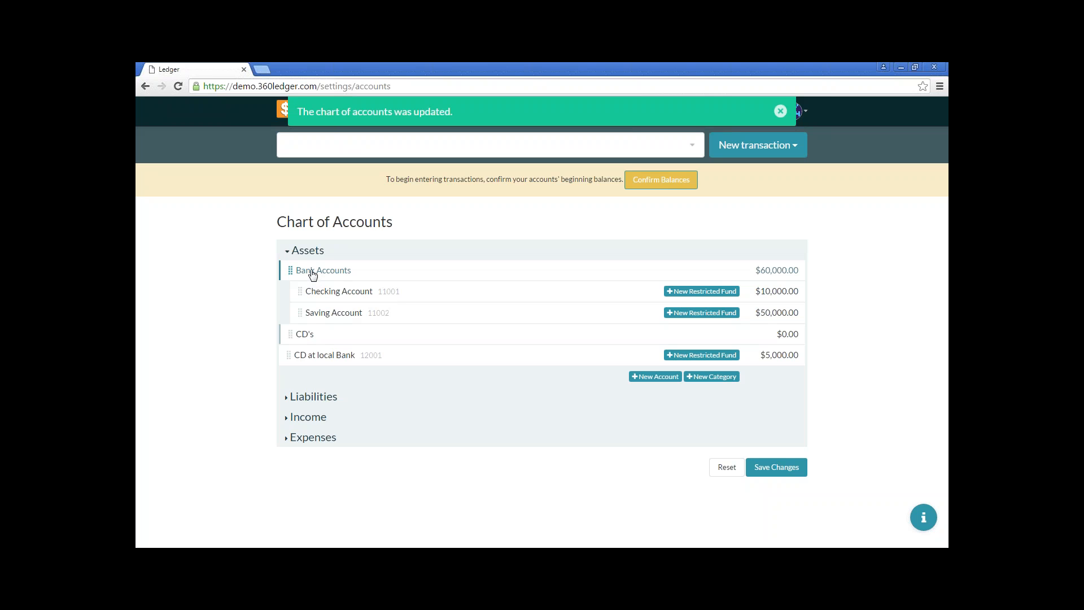
- Nest CD at local Bank inside the CD's category and save the rearranged chart of accounts
drag(302, 354, 330, 357)
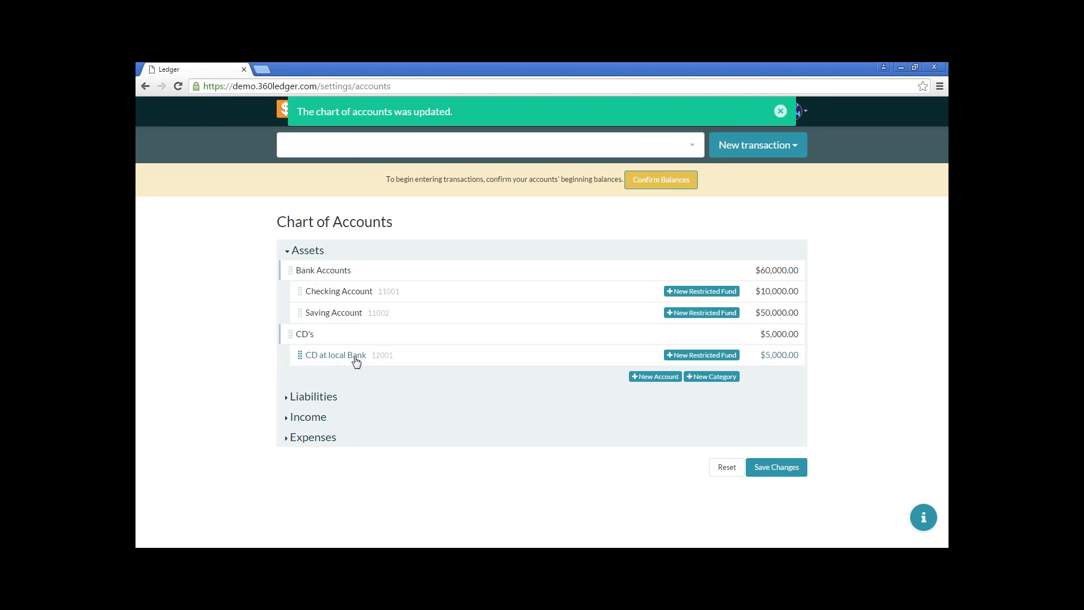
click(777, 472)
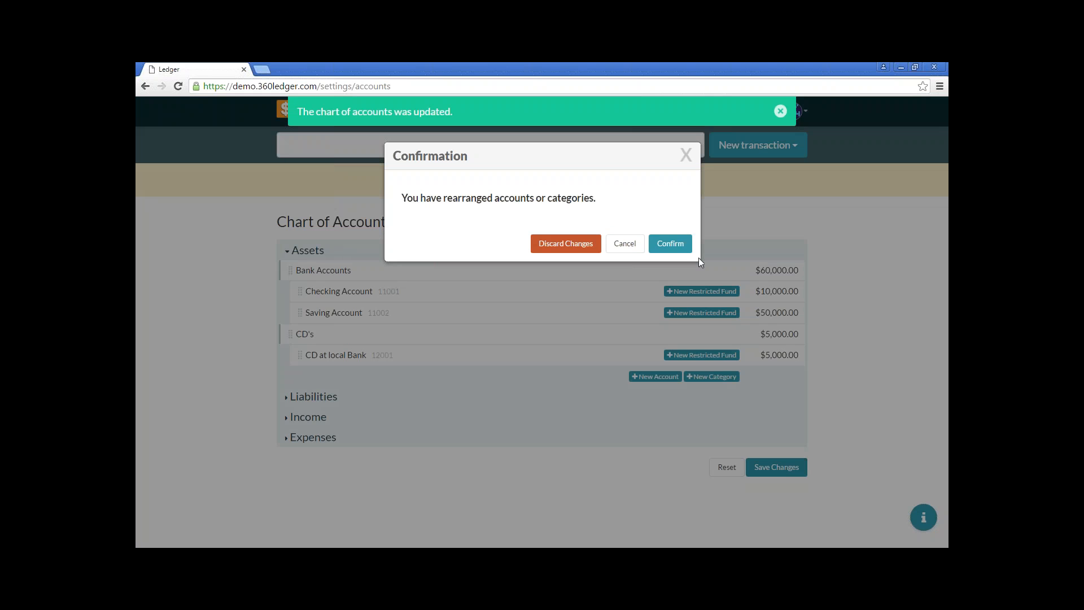
click(672, 244)
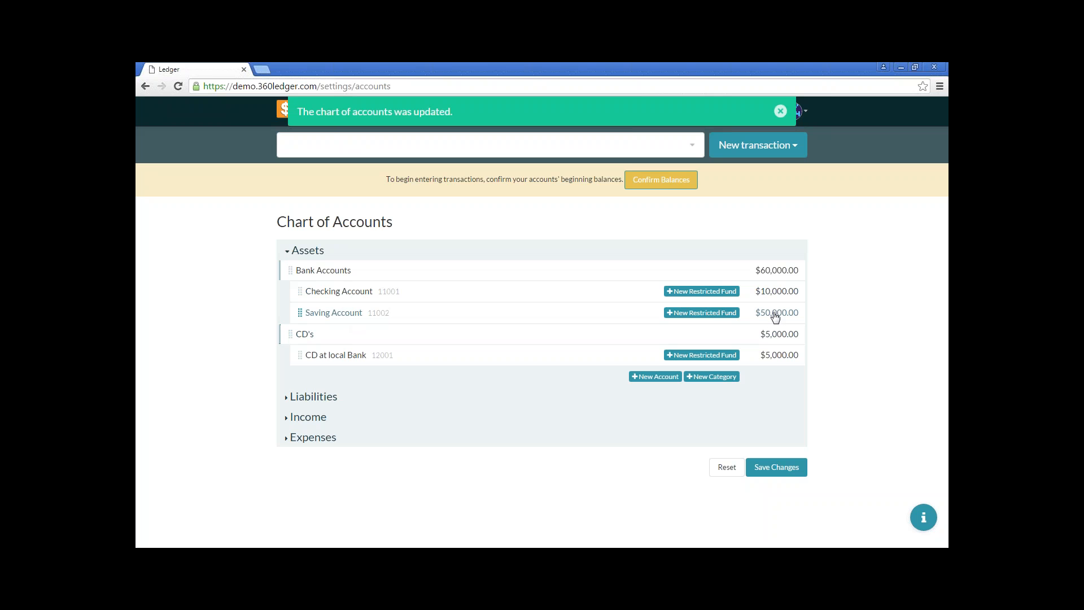
- Add a restricted fund named Building Fund under Saving Account
click(708, 314)
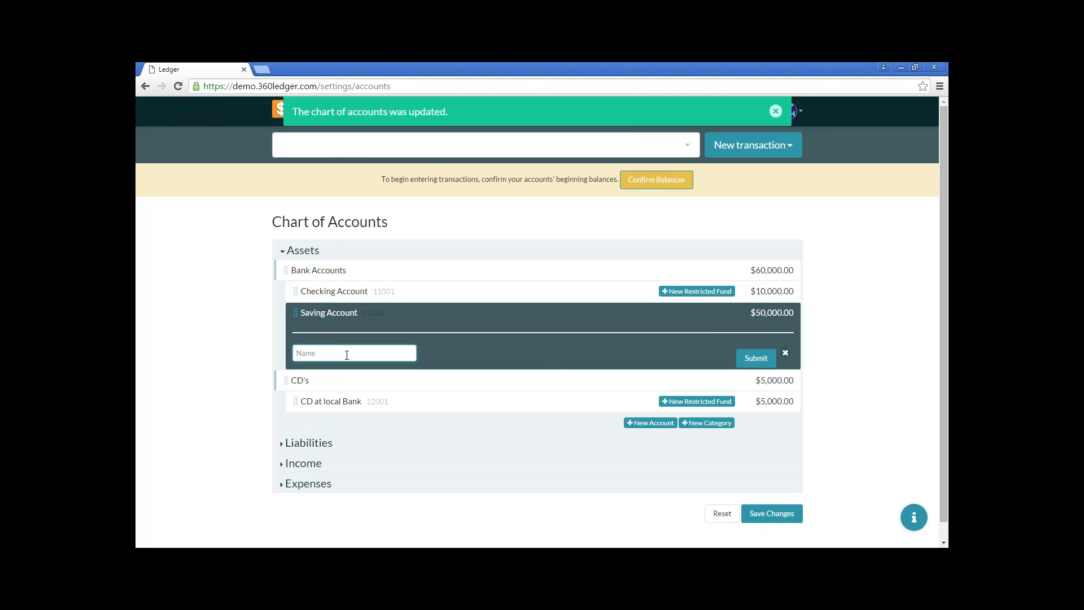
text(Building Fund)
click(756, 358)
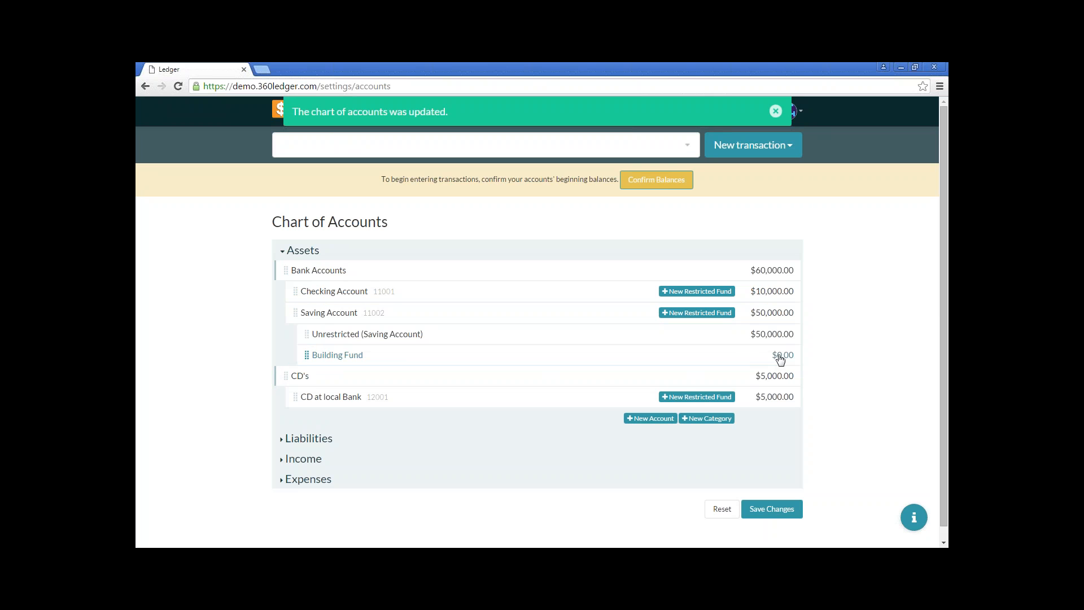
- Add a restricted fund named Memorial Fund under Saving Account
click(710, 314)
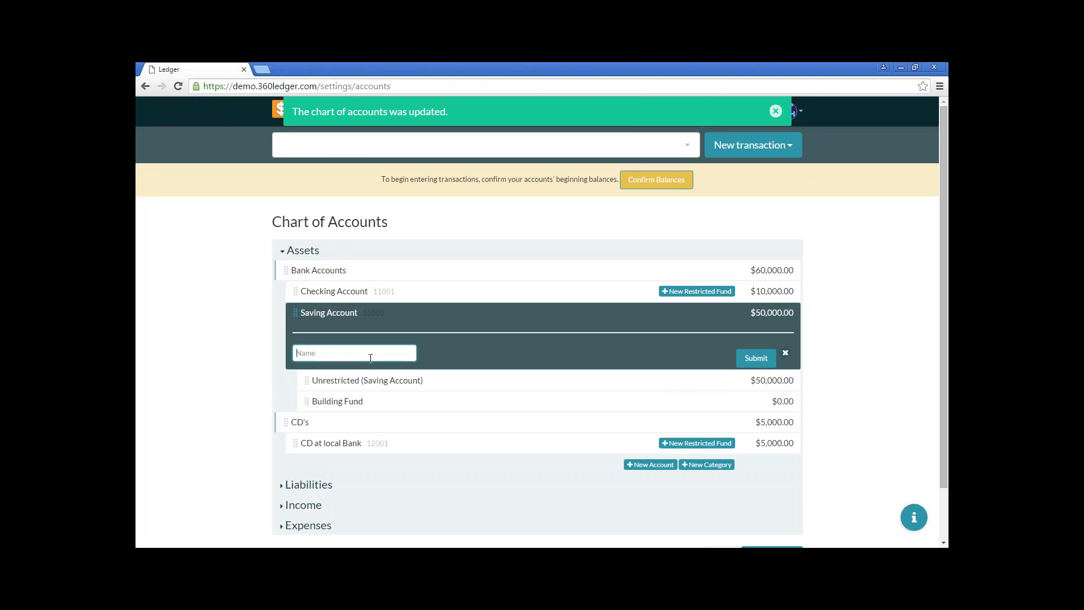
text(Memorial Fund)
click(755, 359)
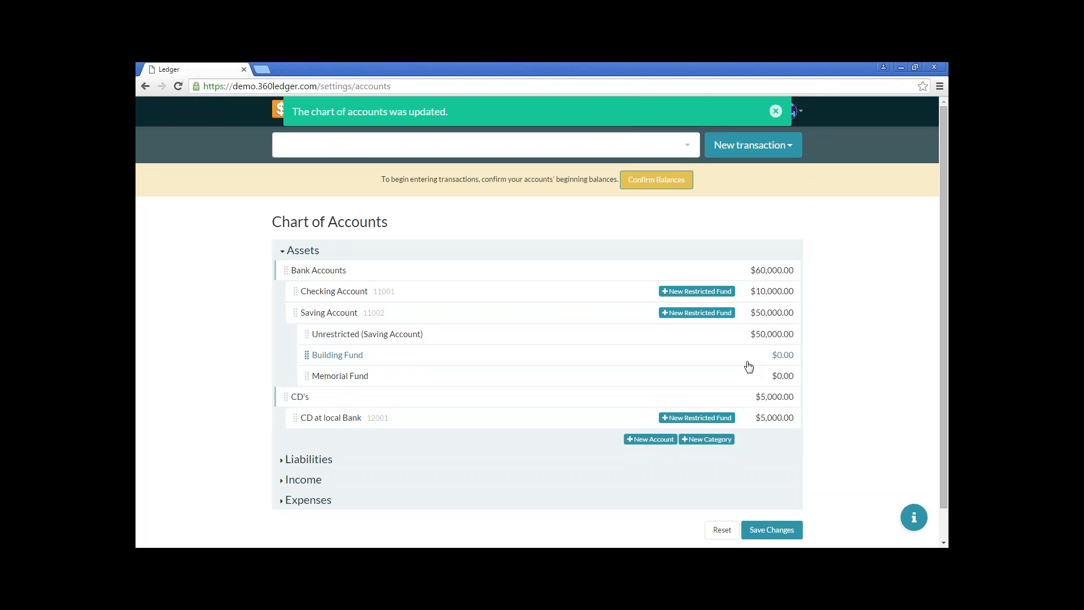
- Add a restricted fund named Scholarship Fund under Saving Account
click(702, 314)
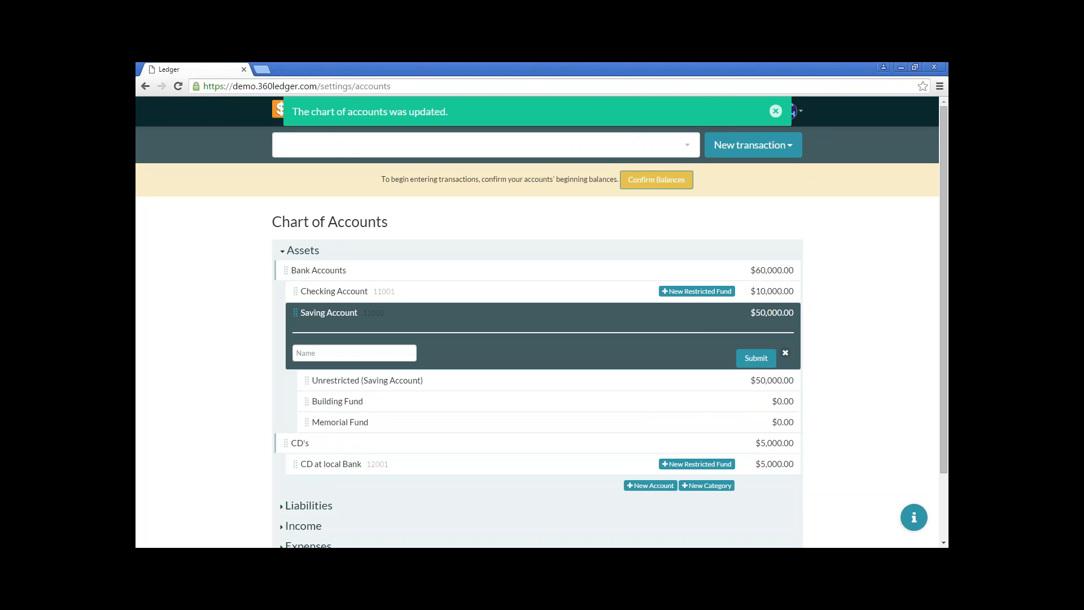
text(Scholarship Fund)
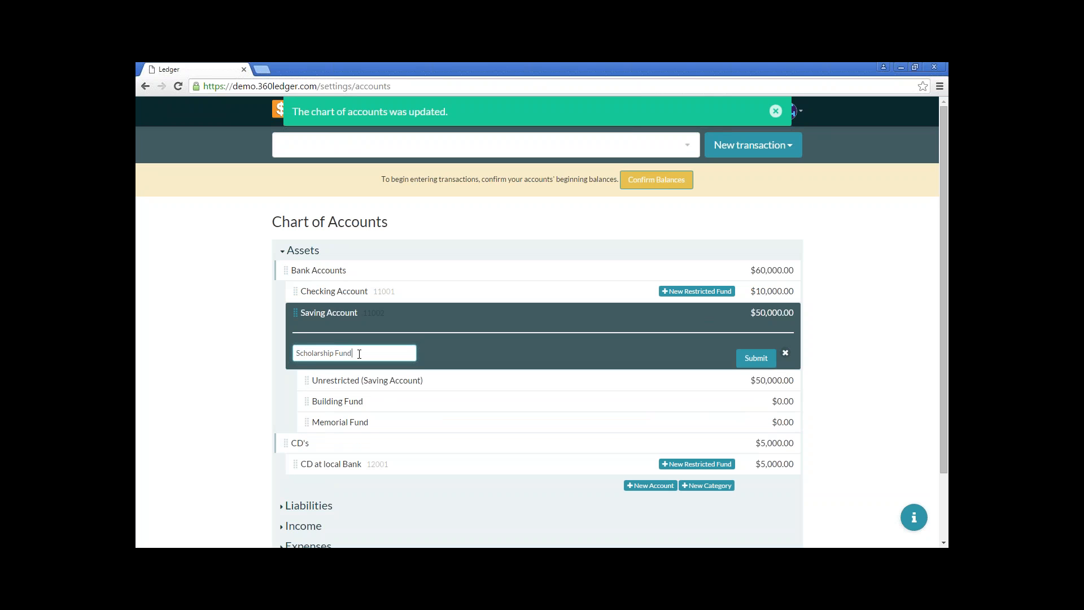
click(756, 359)
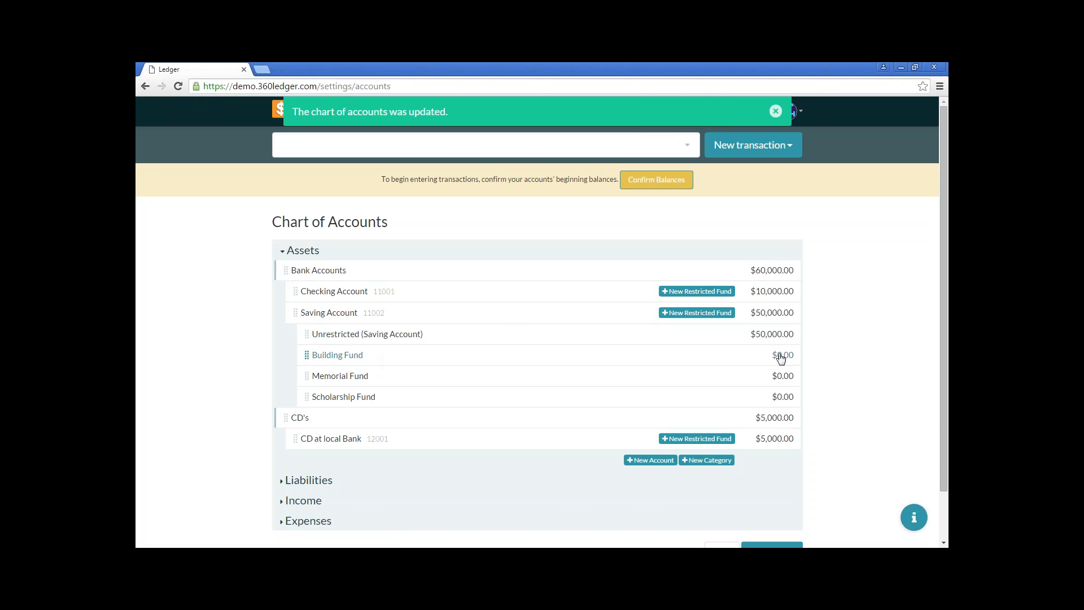
- Save the chart of accounts with the new restricted funds and dismiss the update notification
scroll(791, 395, down, 1)
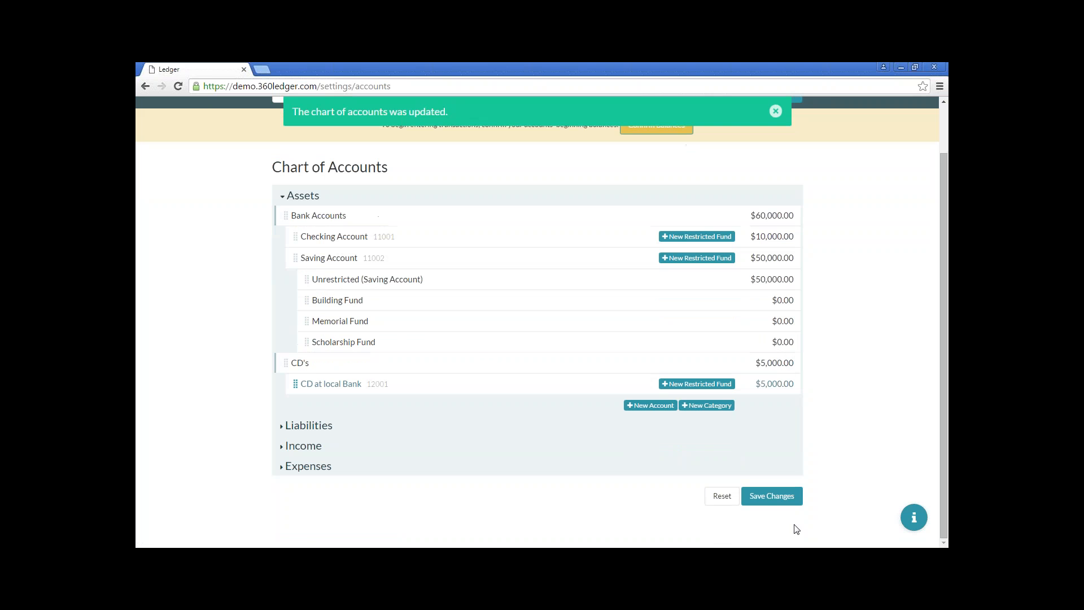
click(778, 499)
click(671, 279)
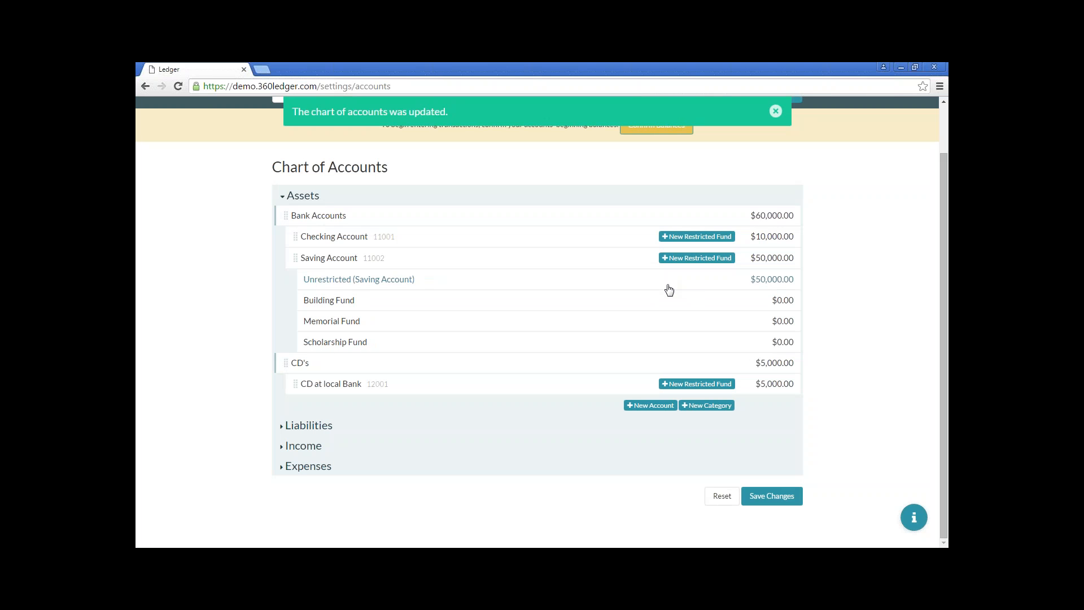
click(776, 111)
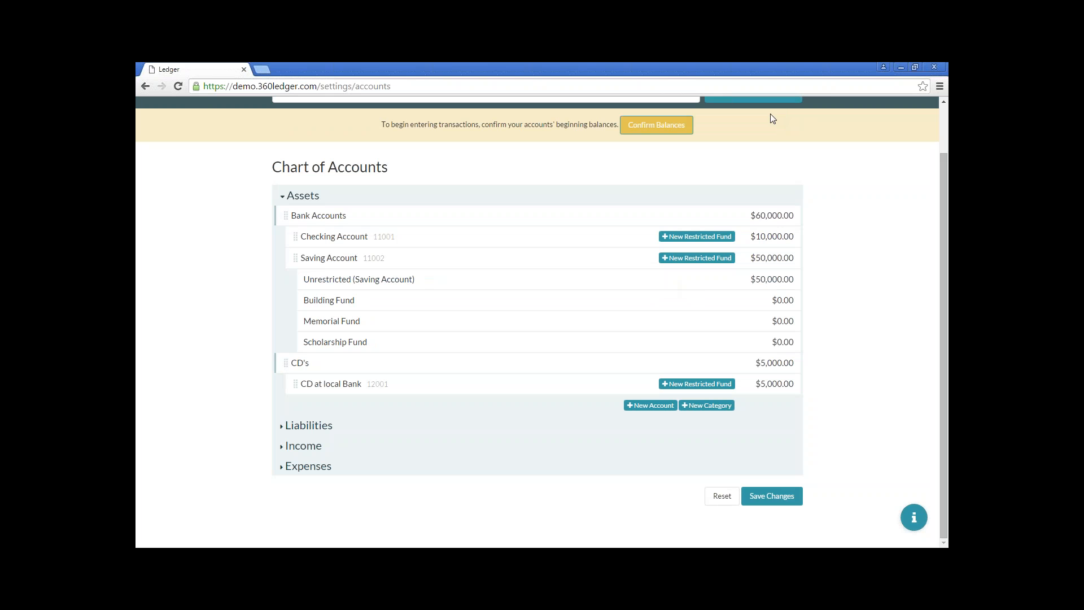
- Add a liability account named Ford Credit Loan with its account number and an initial balance of 30000, and save the chart of accounts
click(319, 434)
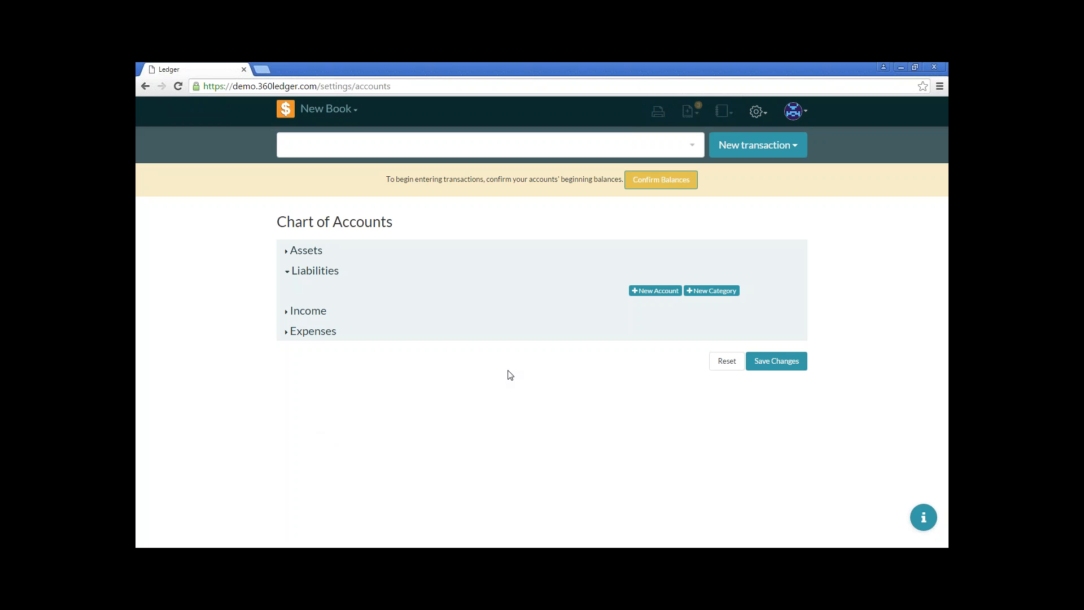
click(660, 293)
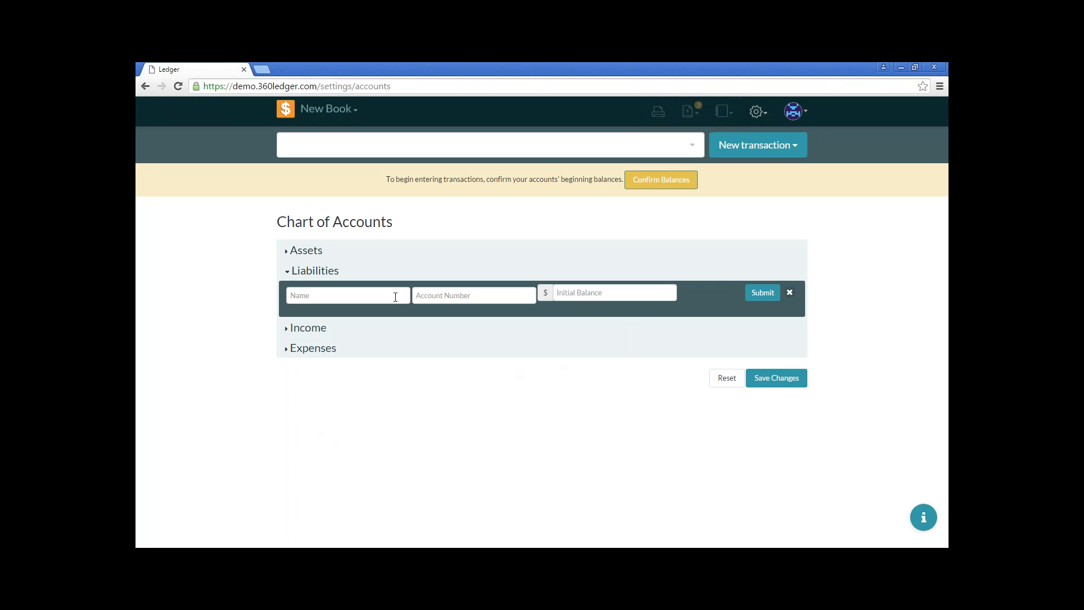
click(396, 297)
text(Ford Credit)
text(Loan)
click(483, 295)
text(20)
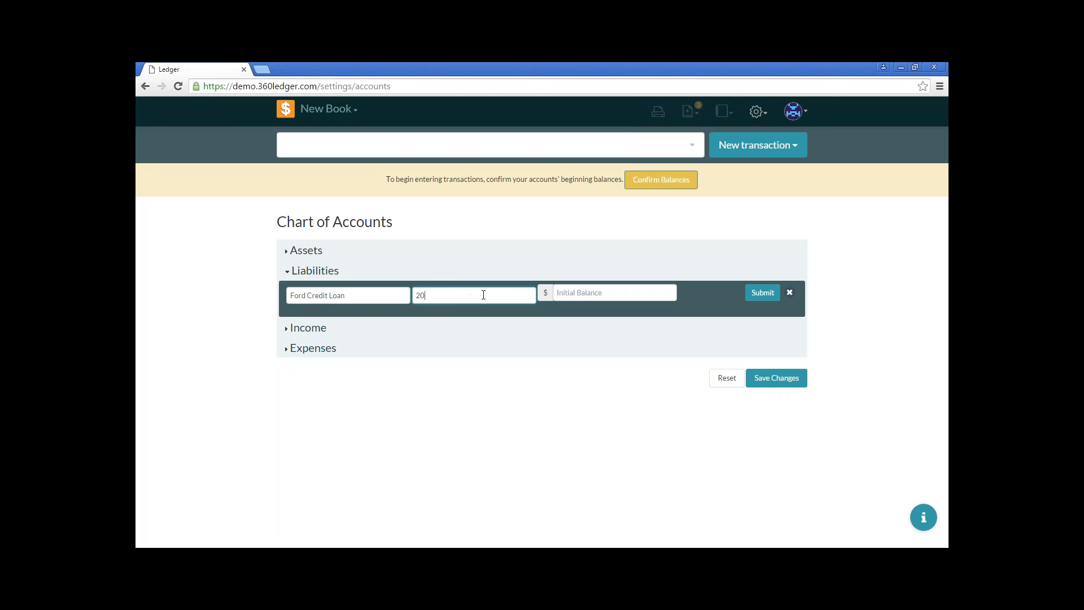
text(001)
click(614, 293)
text(30000)
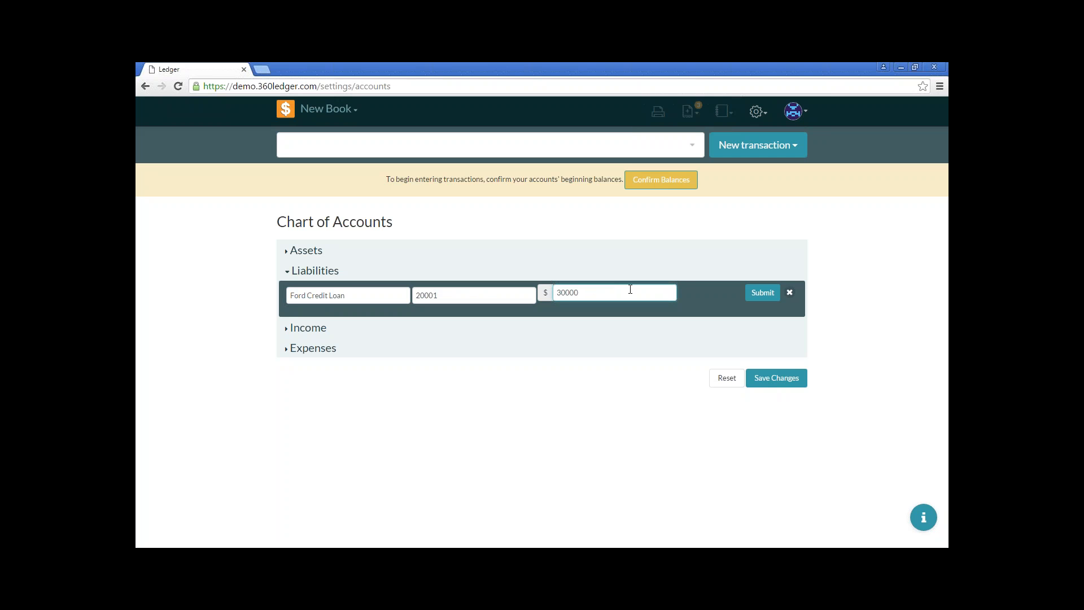
click(761, 293)
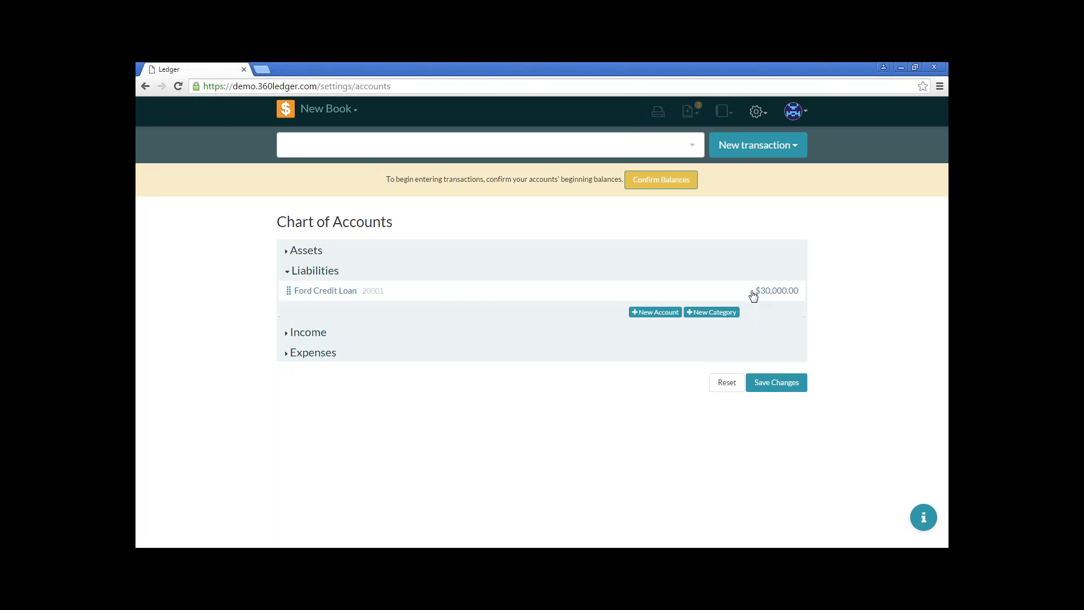
click(785, 383)
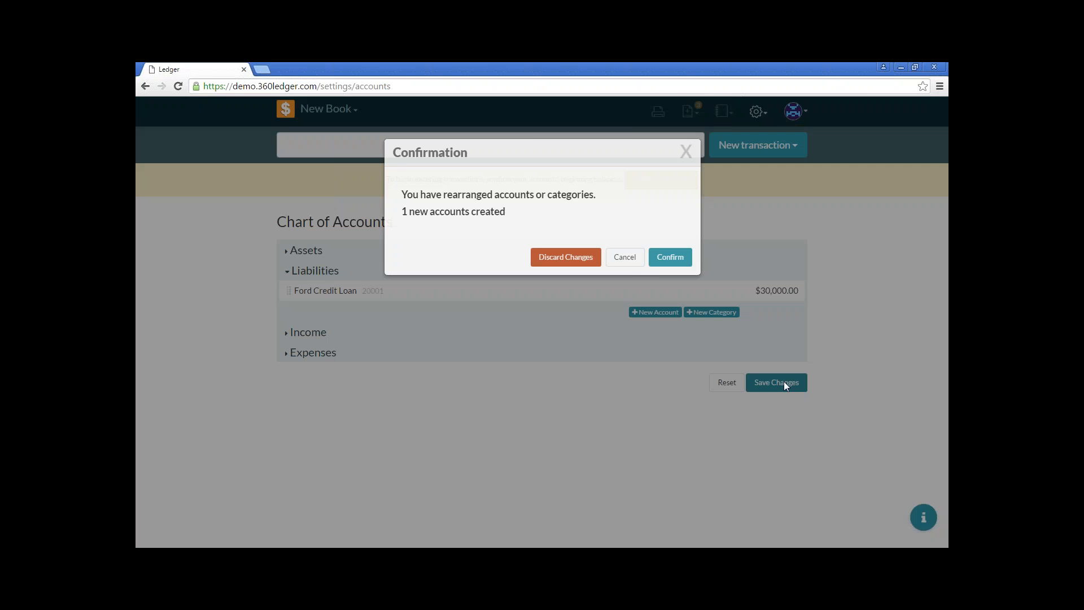
click(667, 262)
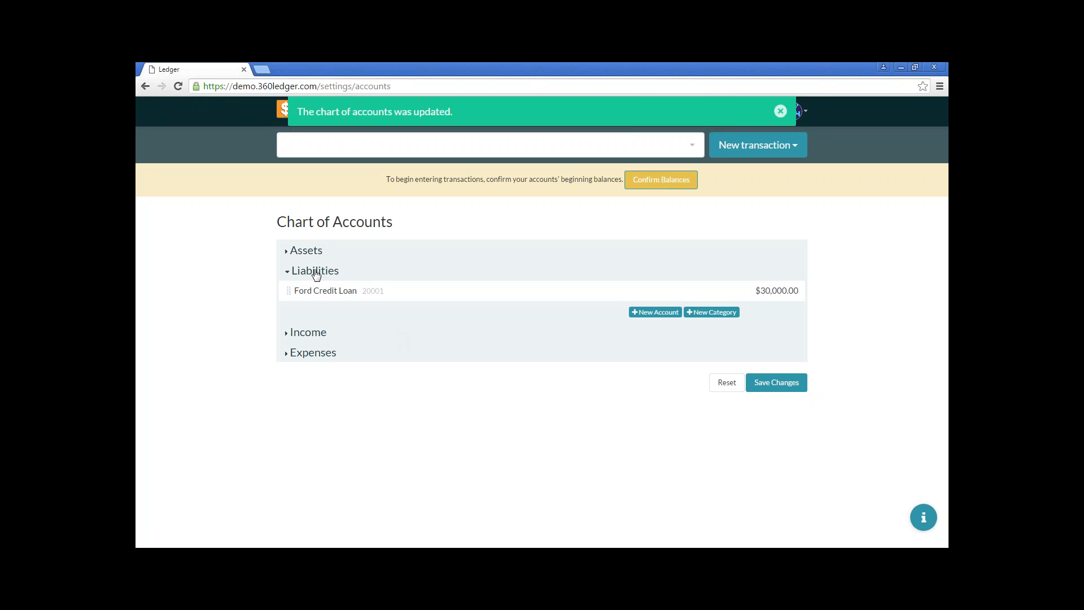
- Add an income account named General Fund Offerings with its account number
click(309, 337)
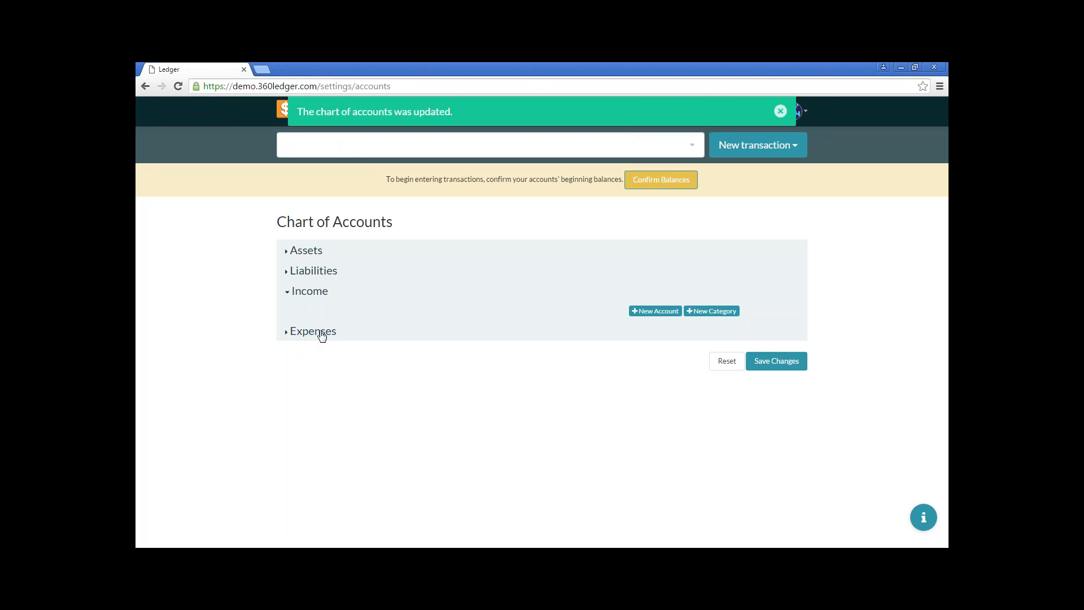
click(657, 312)
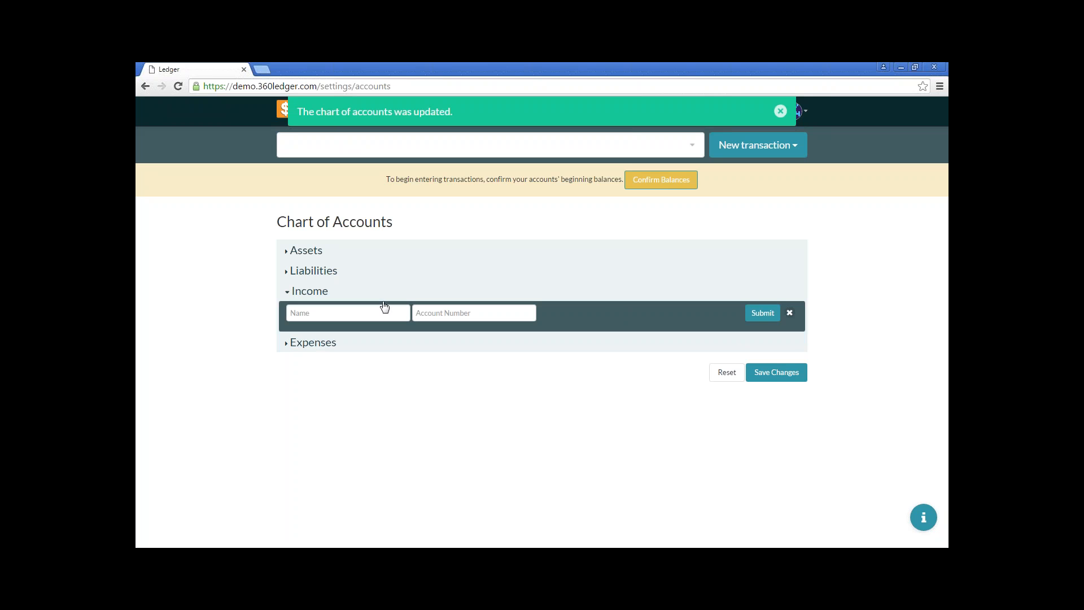
click(378, 310)
text(General Fu)
text(nd)
text( Offerings)
text(5000)
text(1)
click(762, 314)
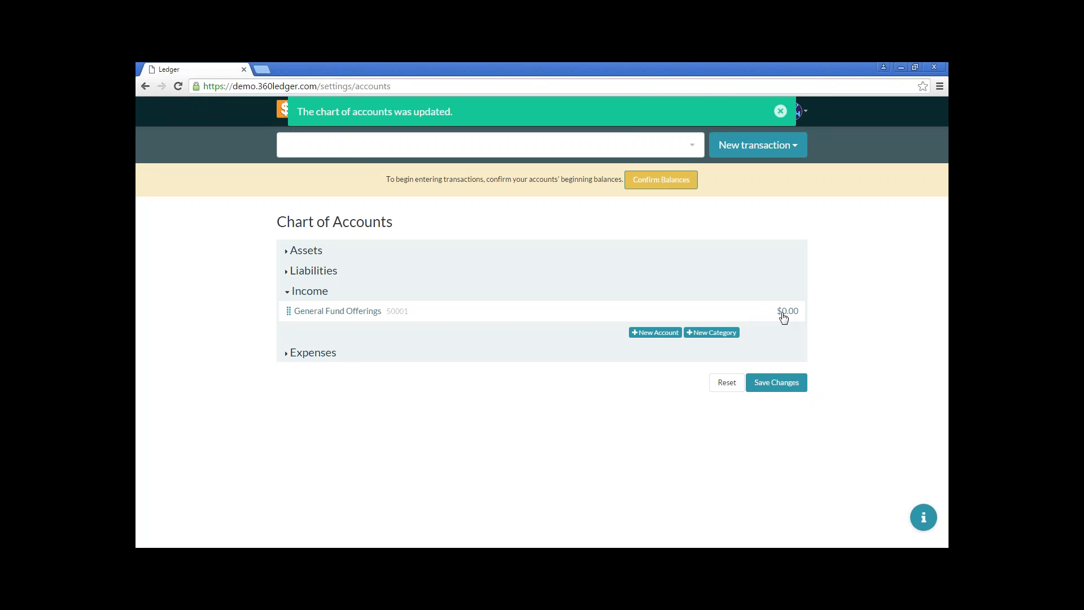
- Add an expense account named Amerenue with its account number and save the new income and expense accounts
click(328, 361)
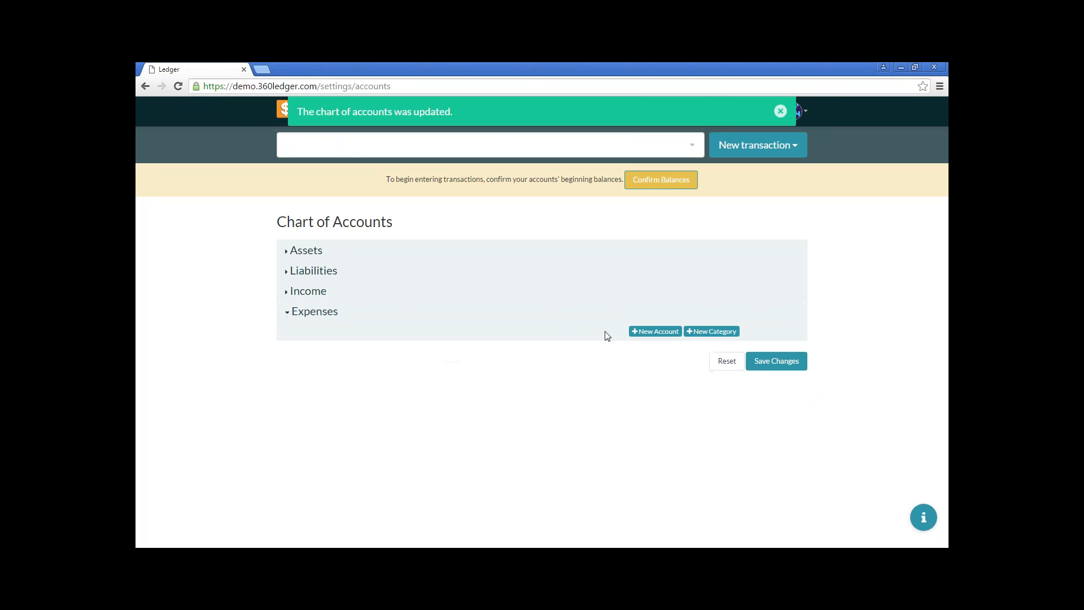
click(637, 332)
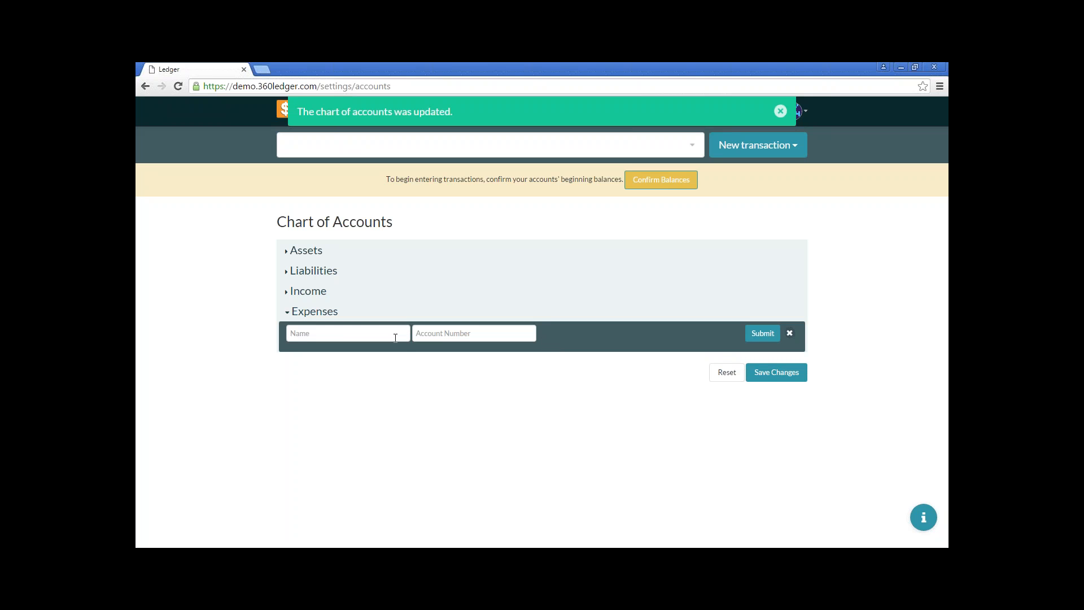
click(396, 338)
text(Amerenue)
key(Tab)
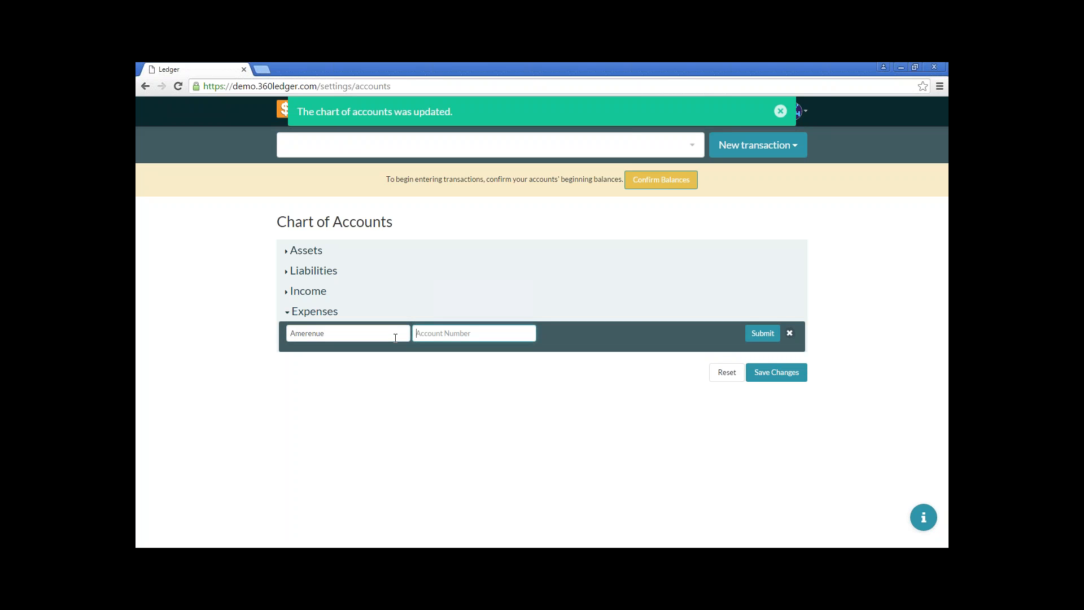
key(Tab)
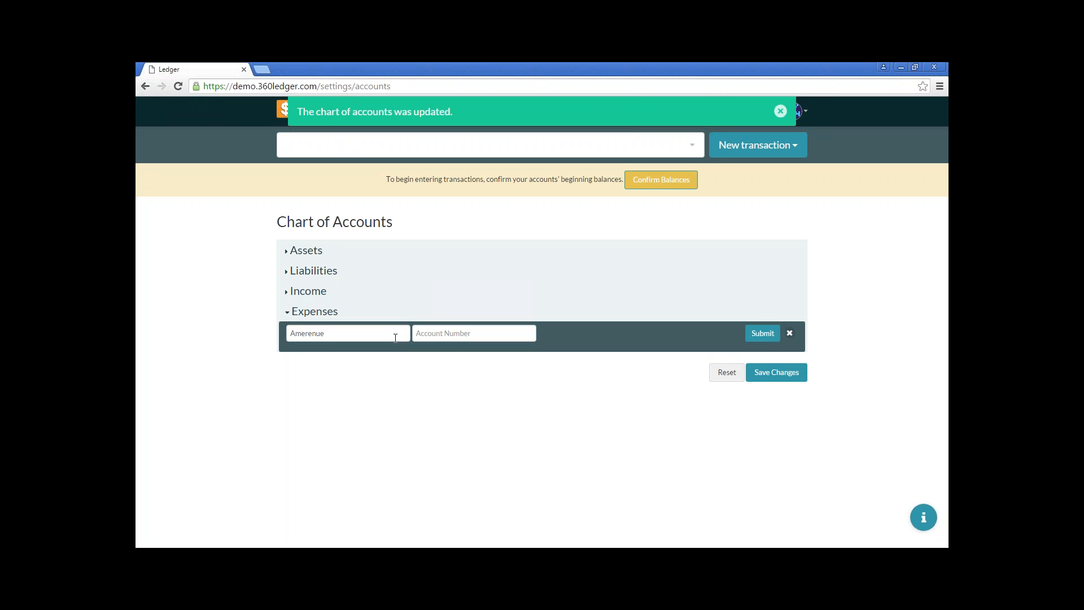
click(500, 332)
text(600001)
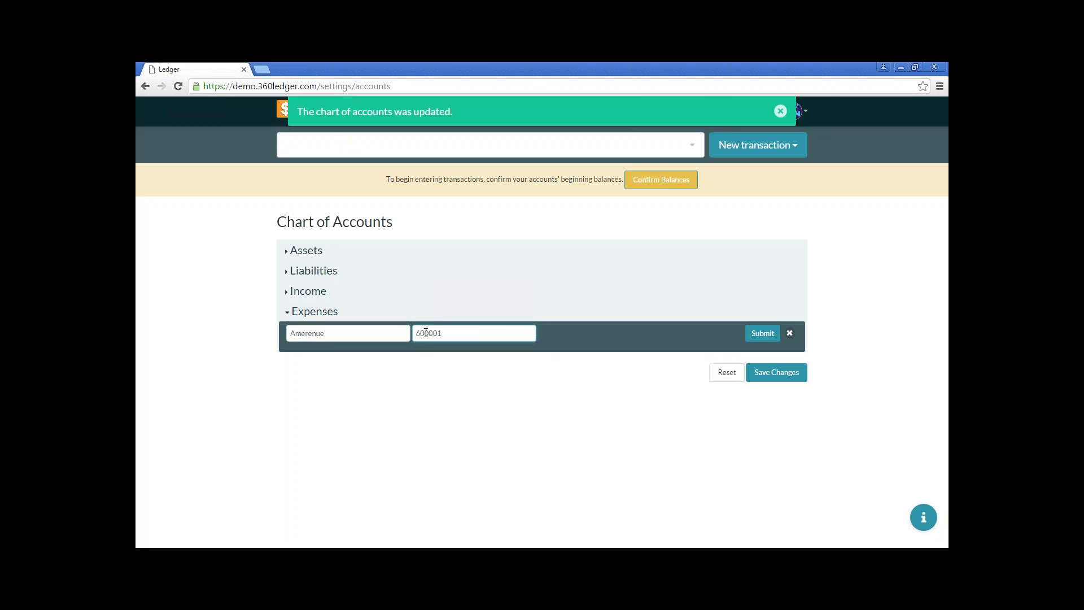
key(Delete)
click(757, 333)
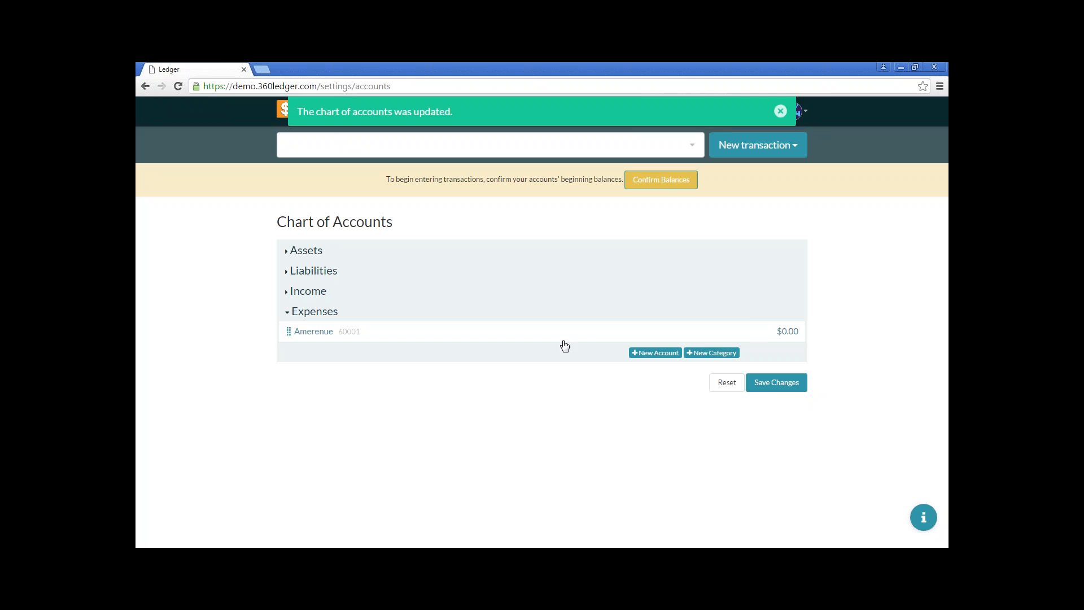
click(774, 384)
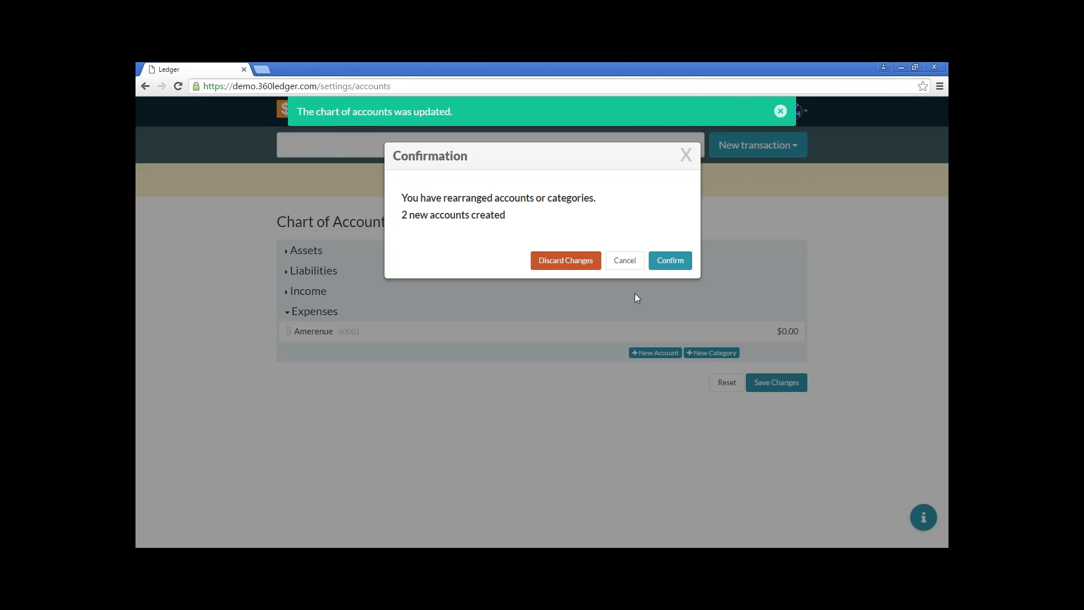
click(667, 262)
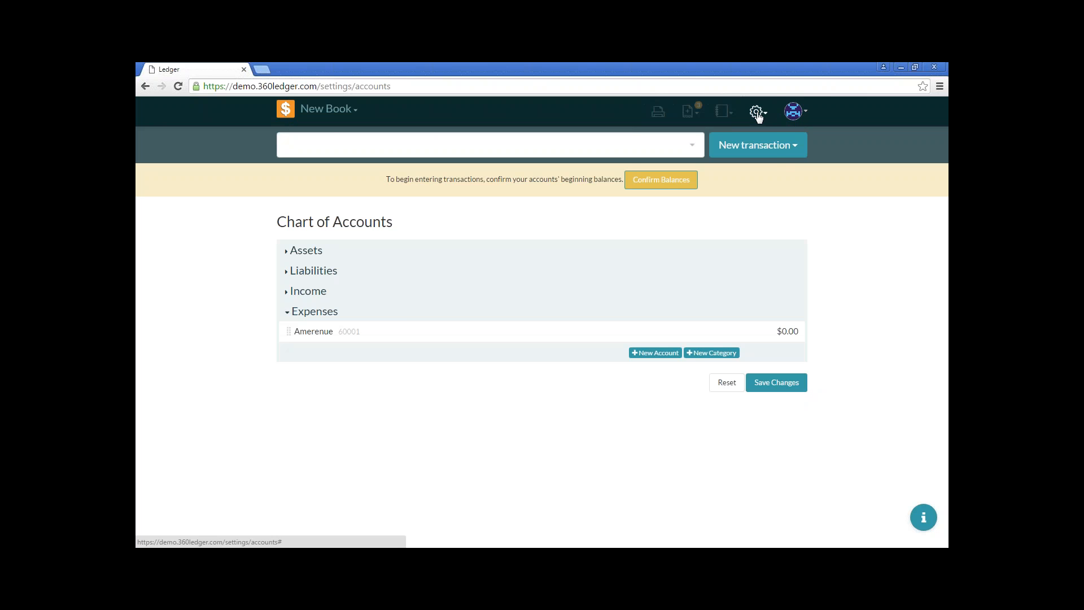
- Set the January 2016 budget for General Fund Offerings to 10000 and save the budgets
click(757, 114)
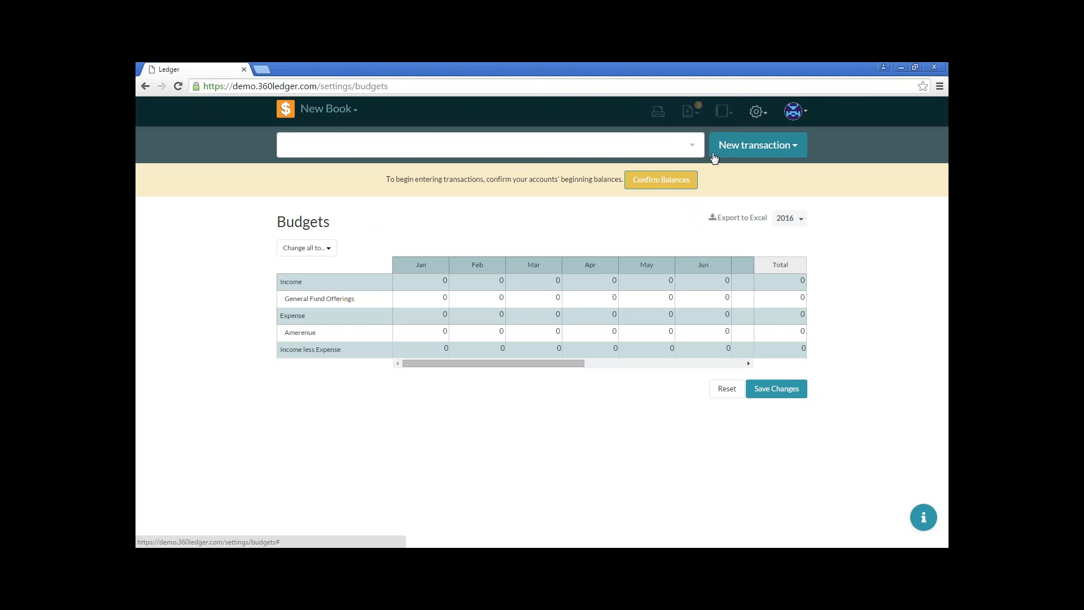
click(433, 300)
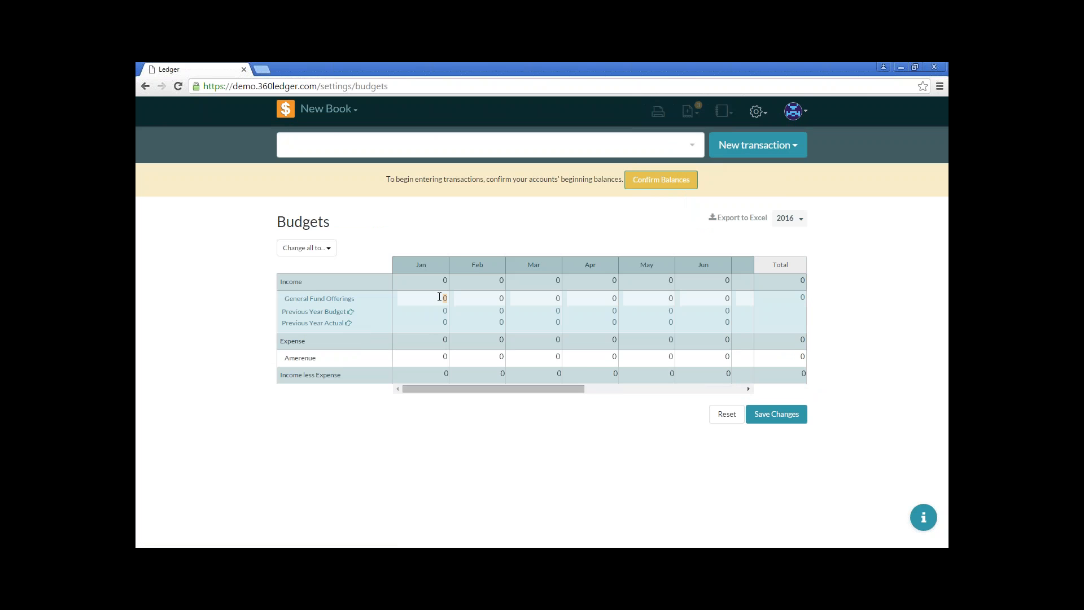
text(10000)
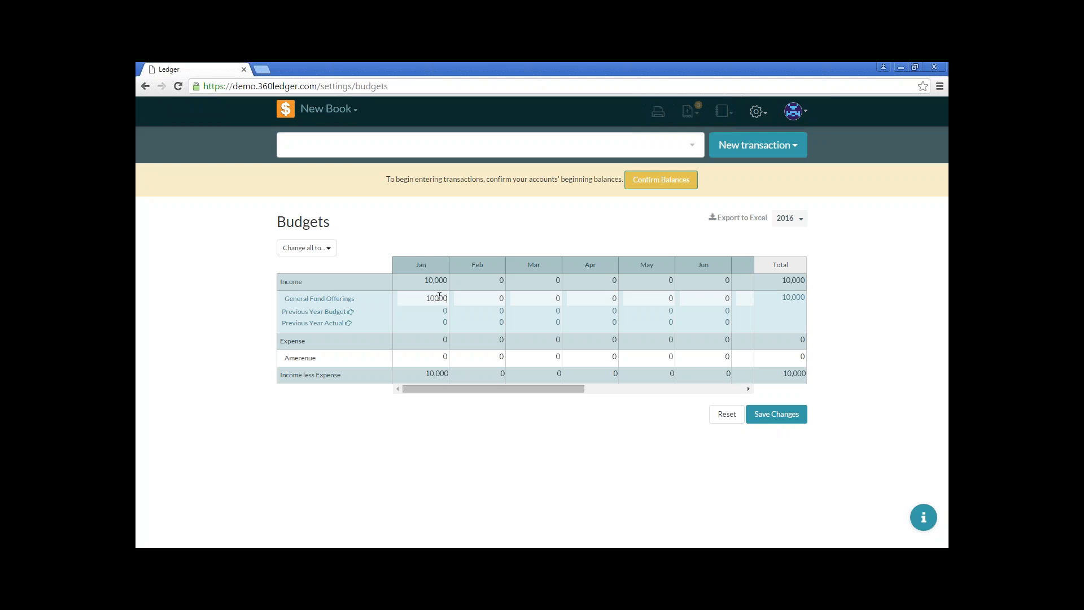
text(00)
key(BackSpace)
key(BackSpace)
click(772, 418)
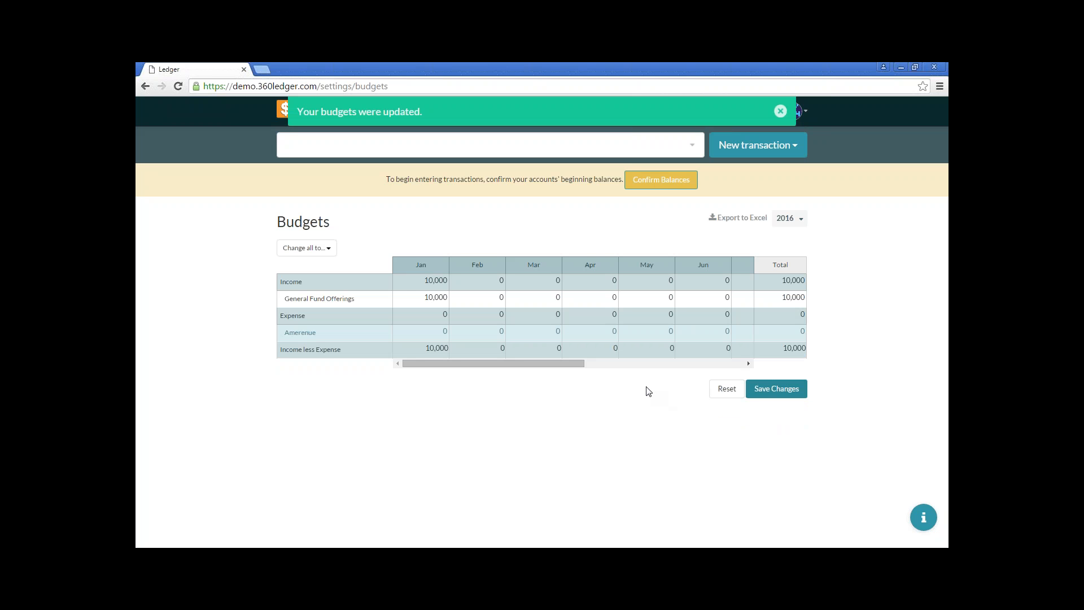
- Restrict the Council Members permission group to seeing a subset of accounts and submit the change
click(781, 111)
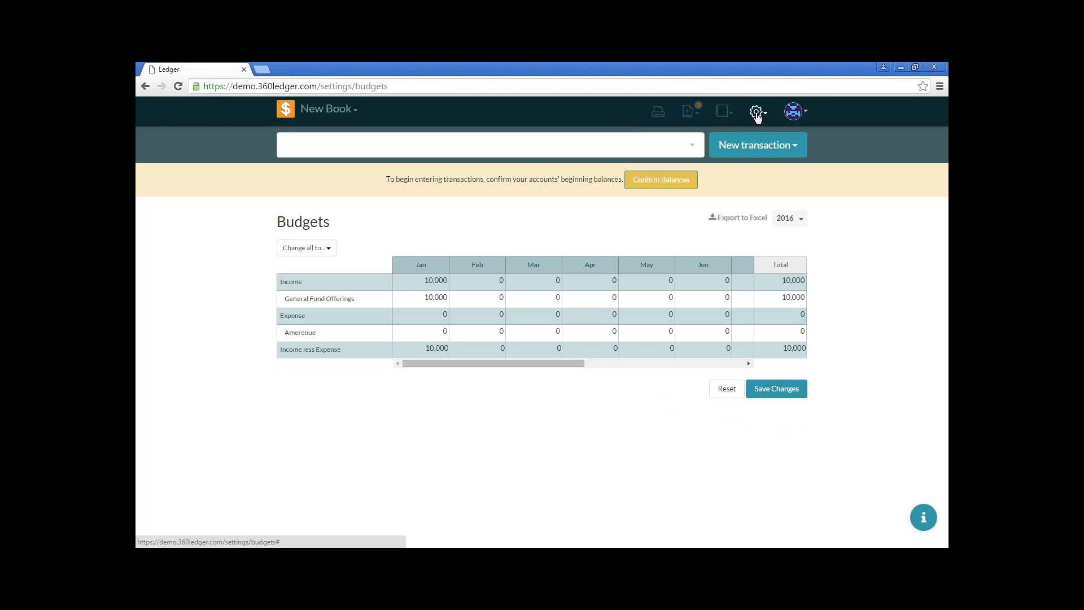
click(758, 113)
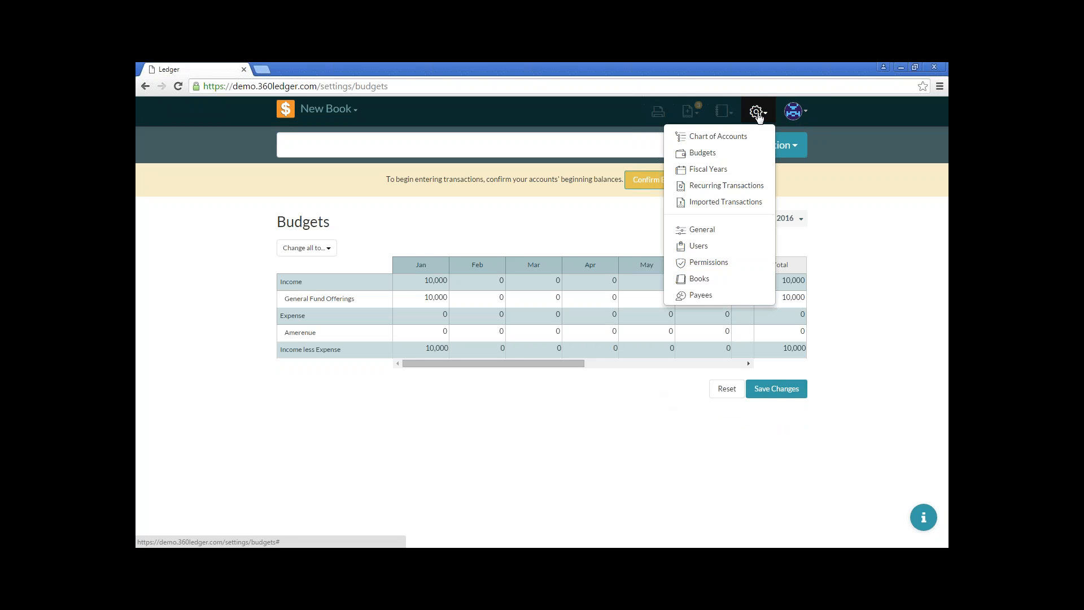
click(740, 264)
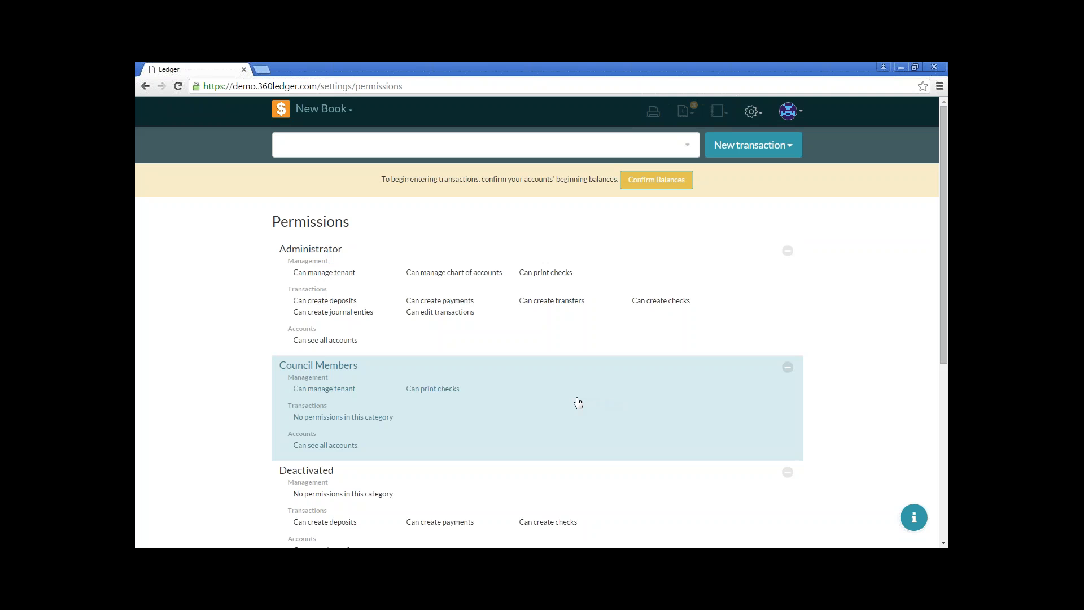
click(578, 403)
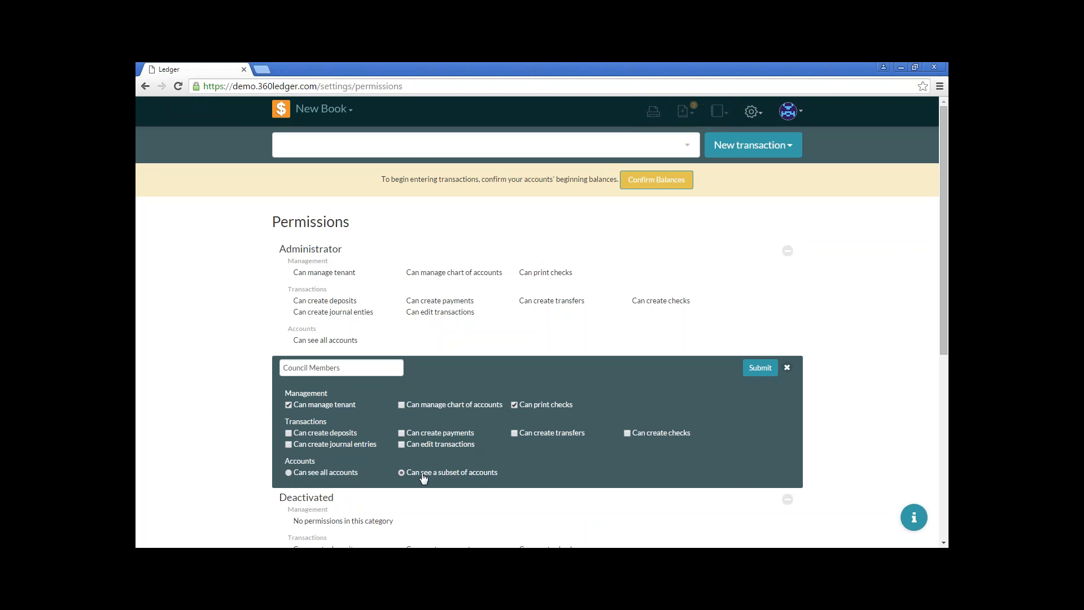
click(759, 368)
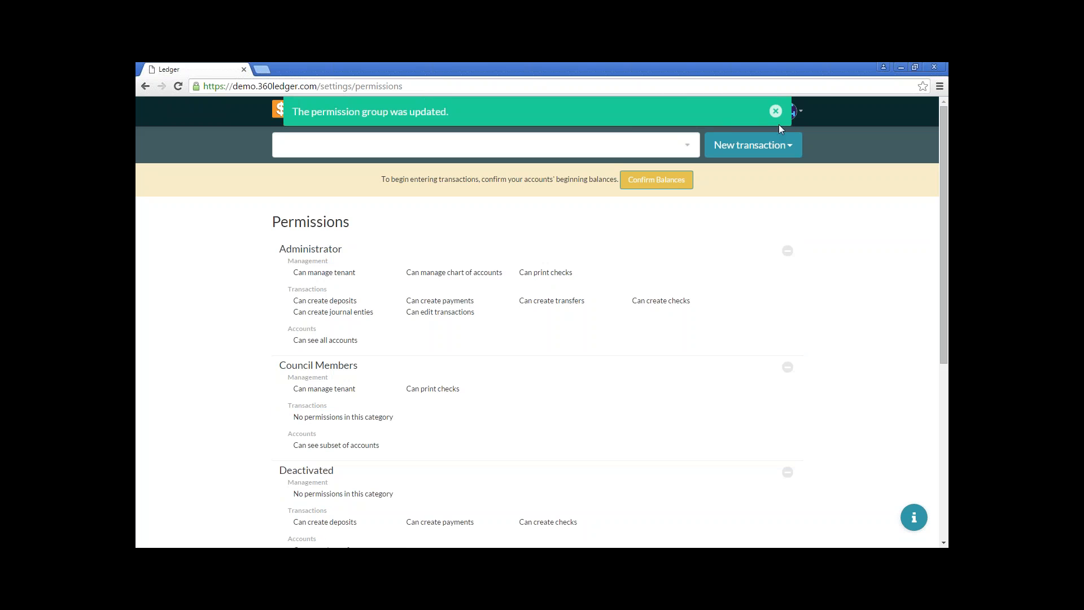
click(776, 111)
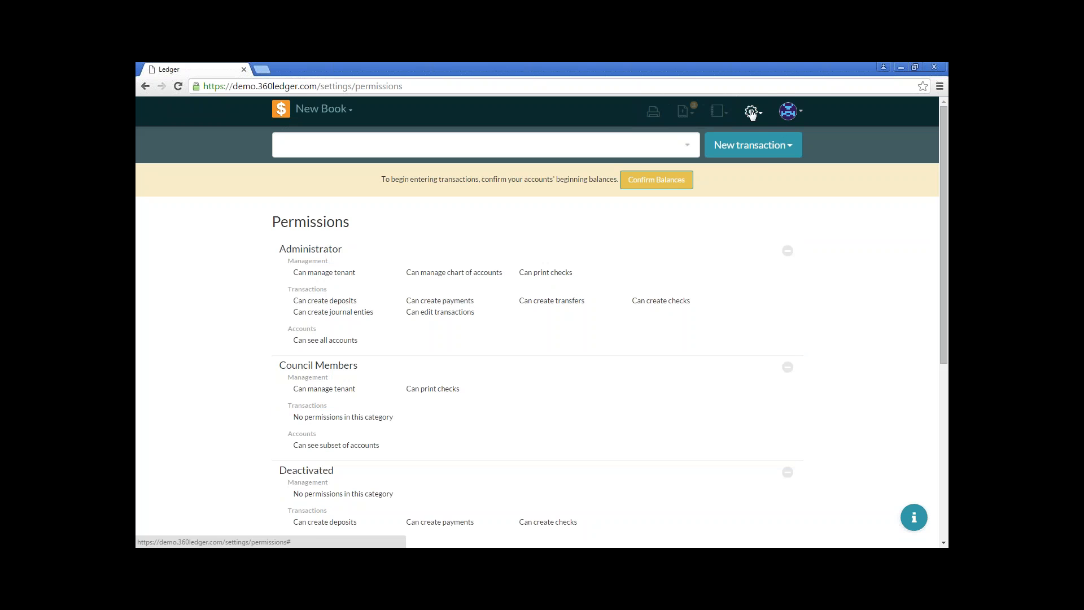
- Give the user in the Council Members group access to the Saving Account and submit the change
click(752, 112)
click(724, 244)
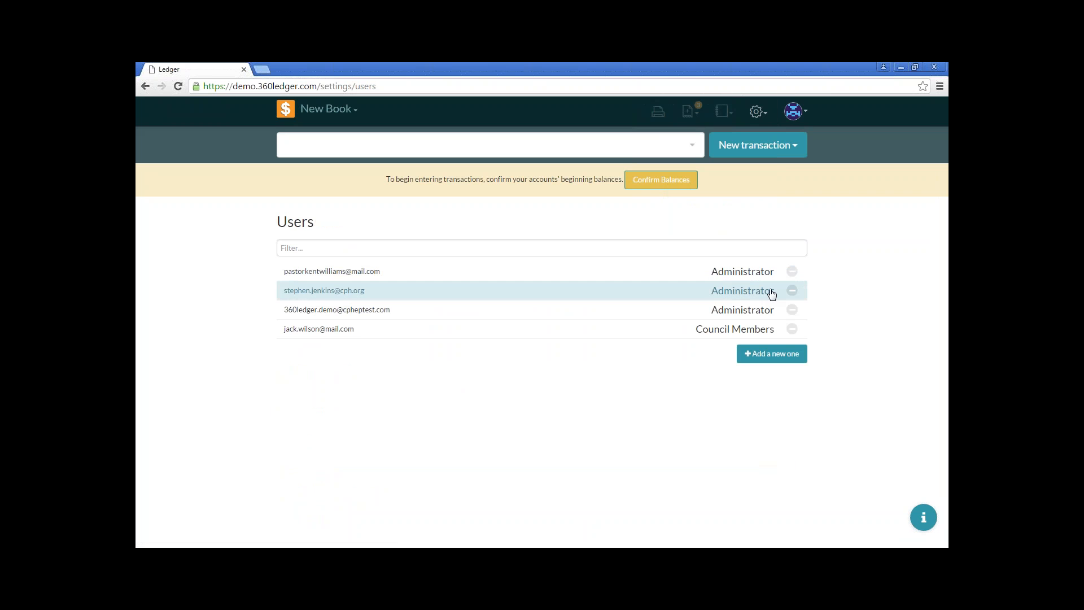
click(659, 333)
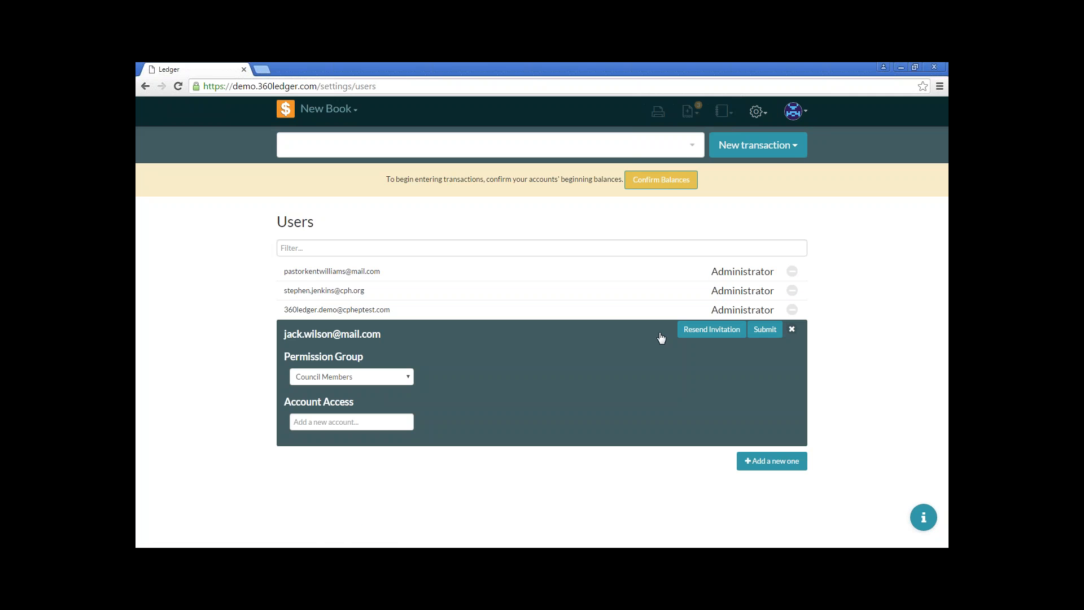
click(384, 423)
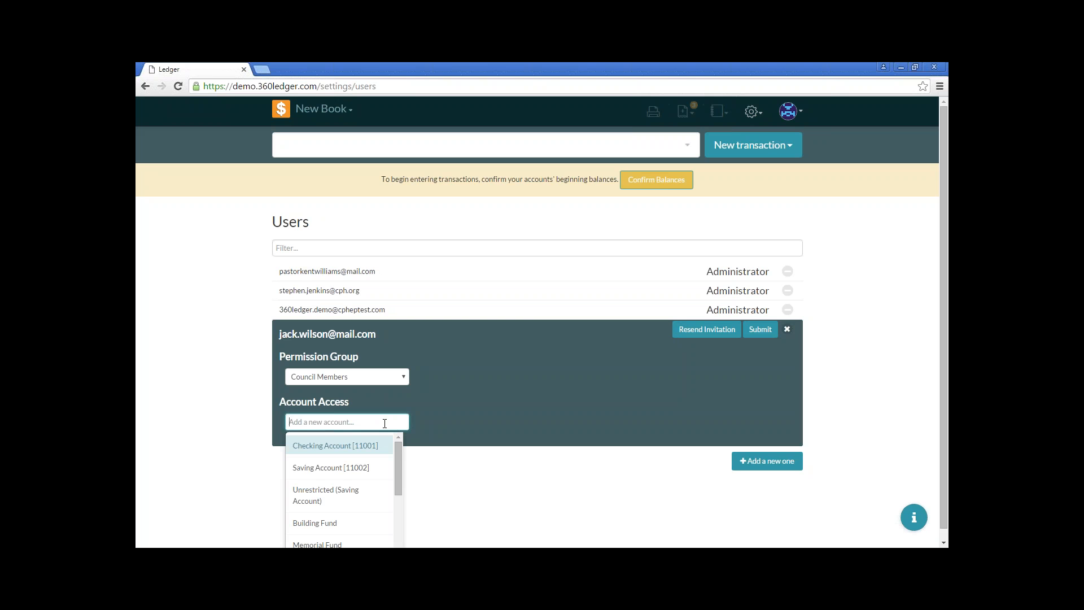
click(354, 474)
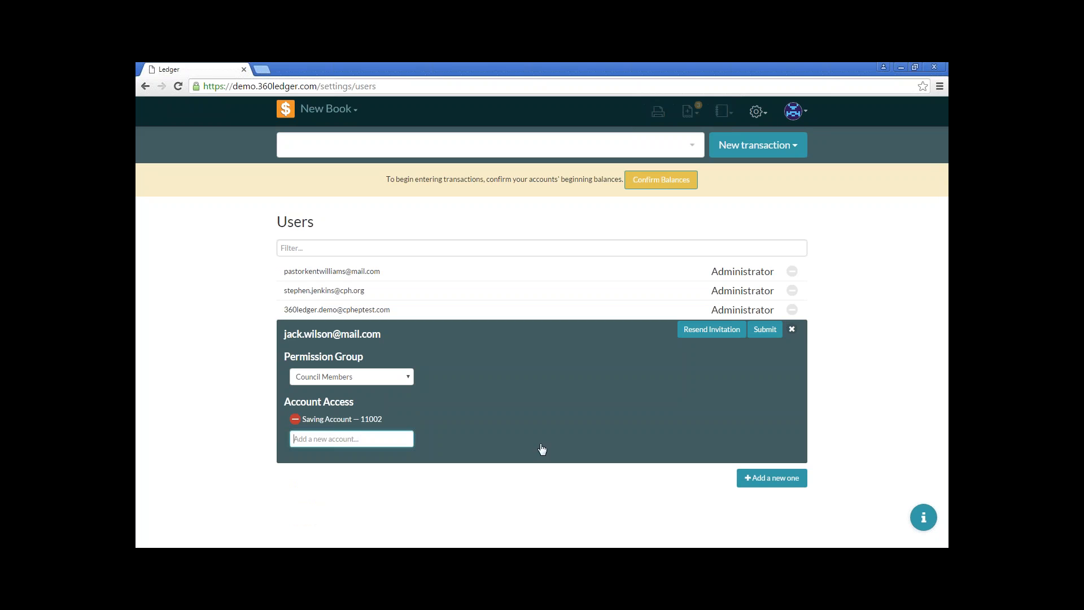
click(766, 329)
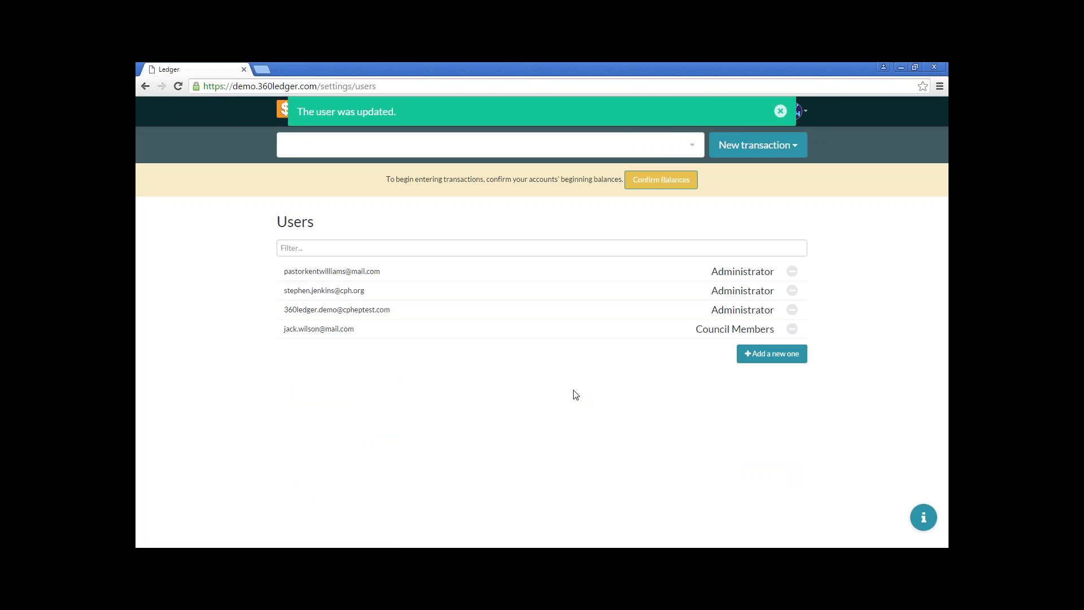
- View New Book's home overview and its chart of accounts
click(280, 114)
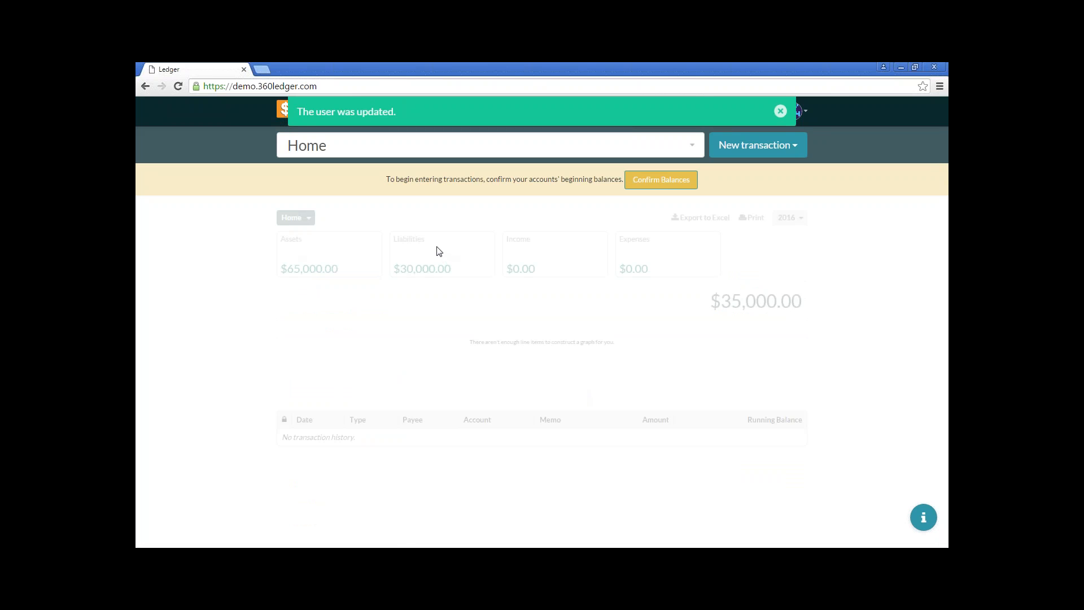
click(781, 111)
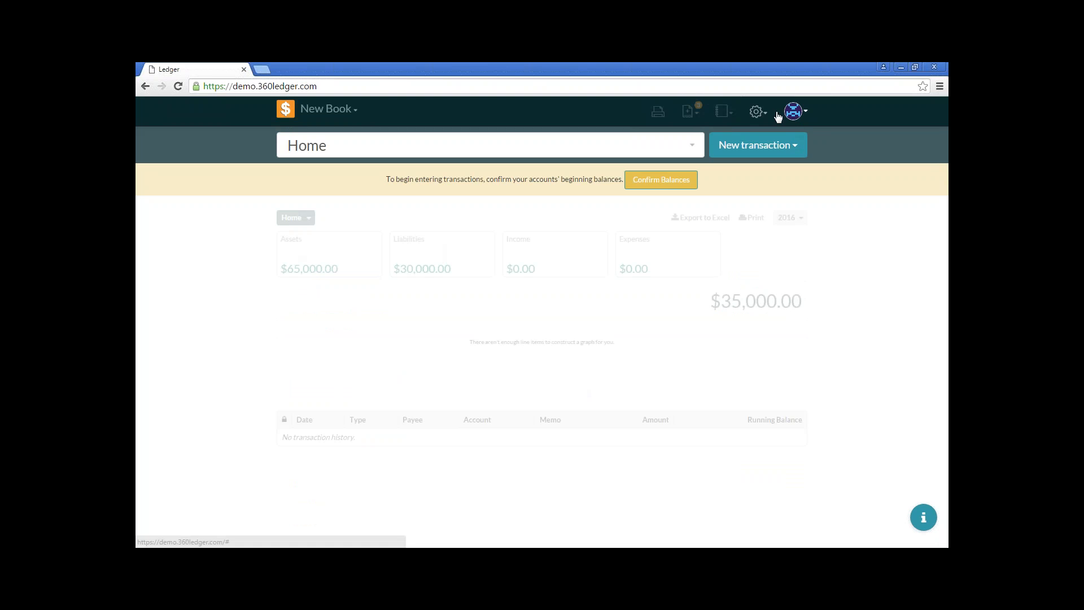
click(762, 114)
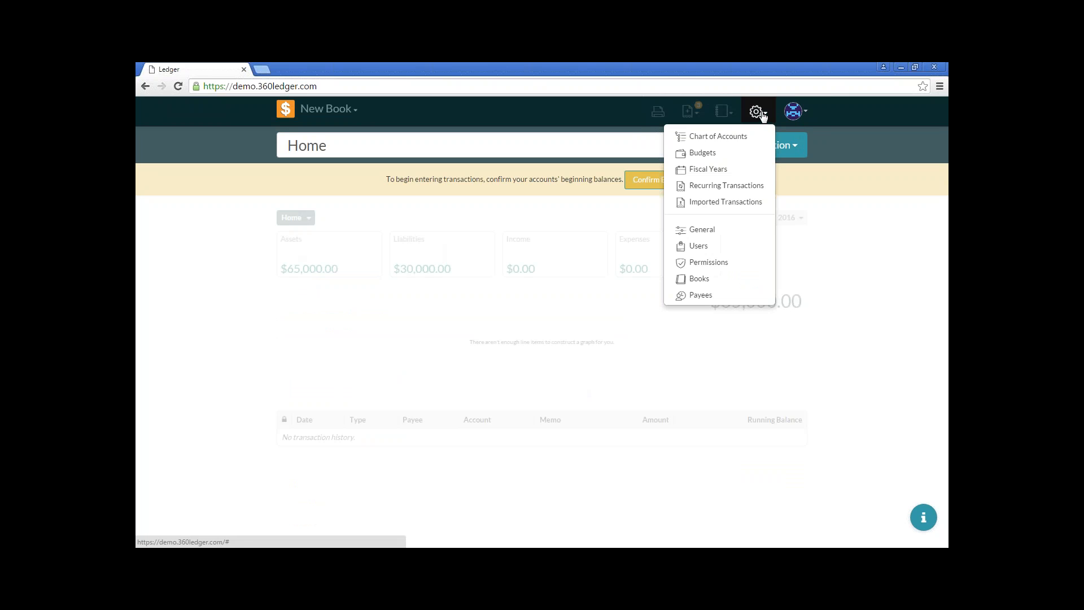
click(737, 142)
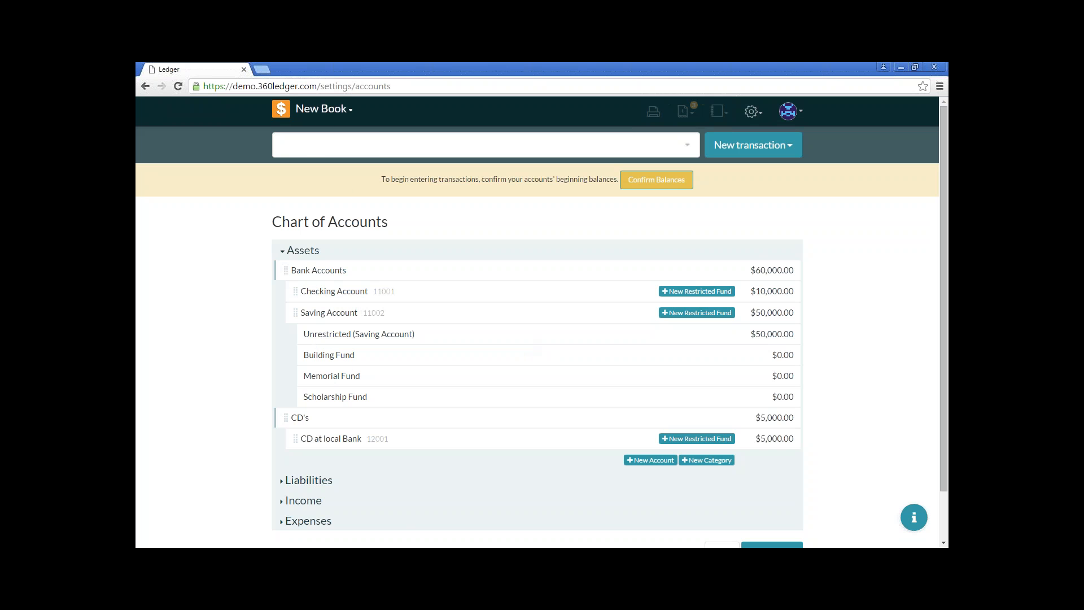
- Switch to the Christ Community Church book and show the expense accounts in its chart of accounts settings
click(325, 110)
click(328, 149)
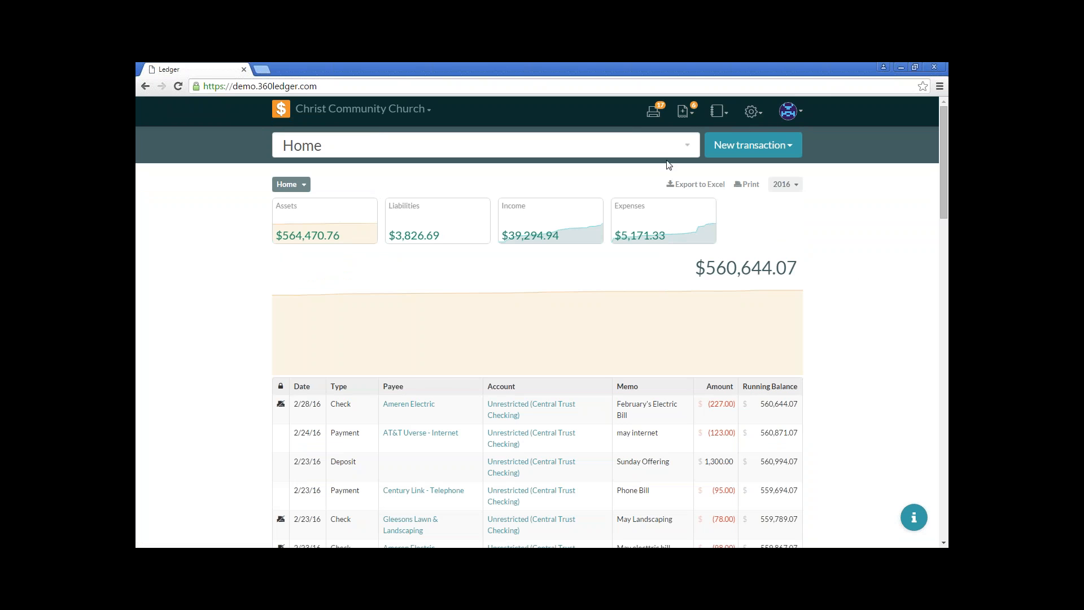
click(748, 114)
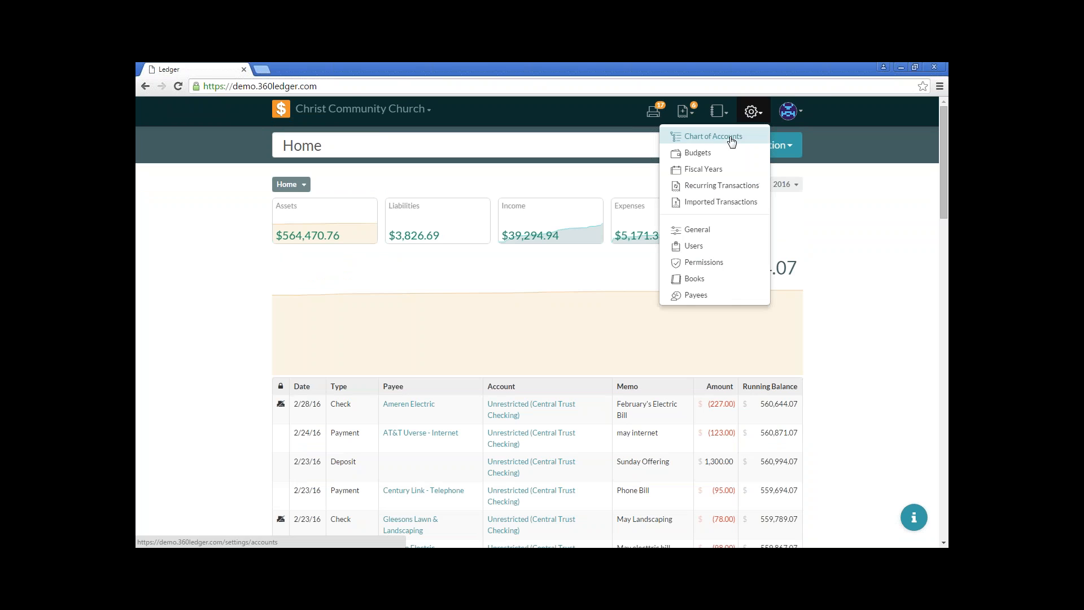
click(731, 140)
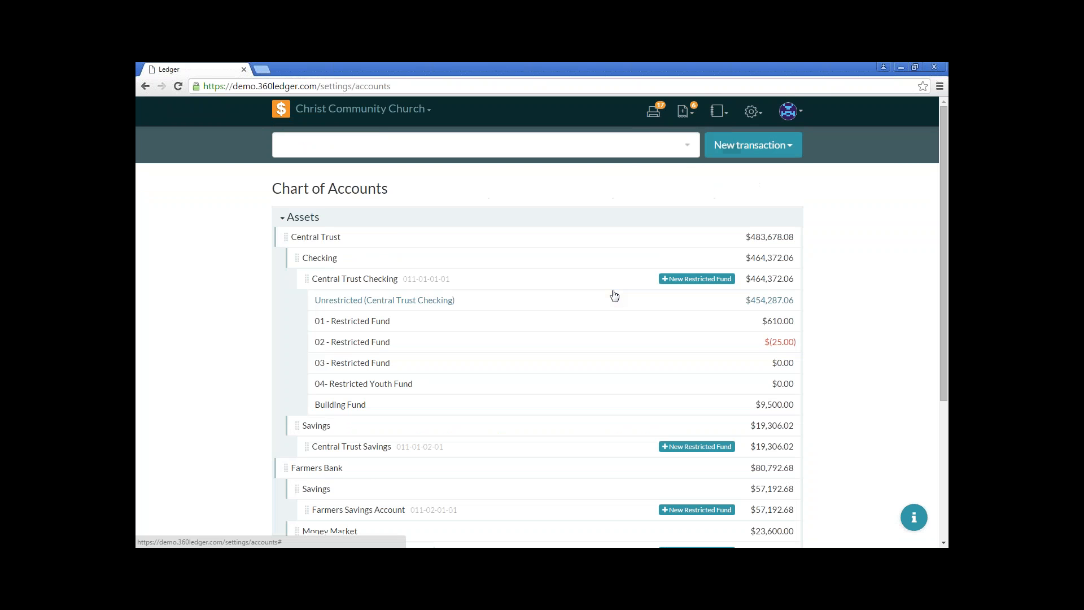
scroll(605, 295, down, 1)
scroll(604, 295, down, 3)
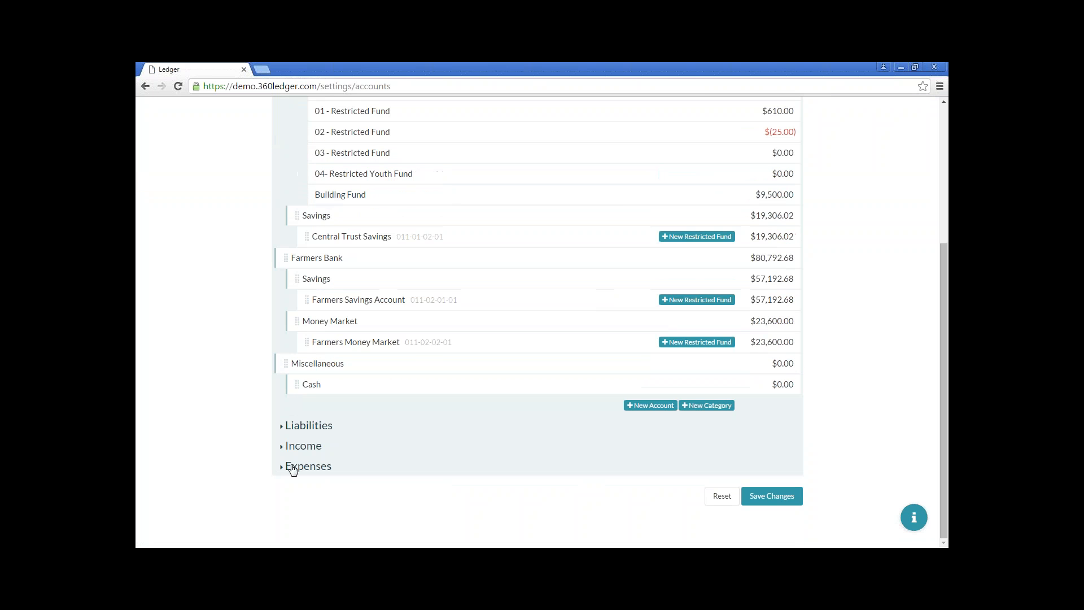
click(292, 467)
scroll(400, 395, up, 4)
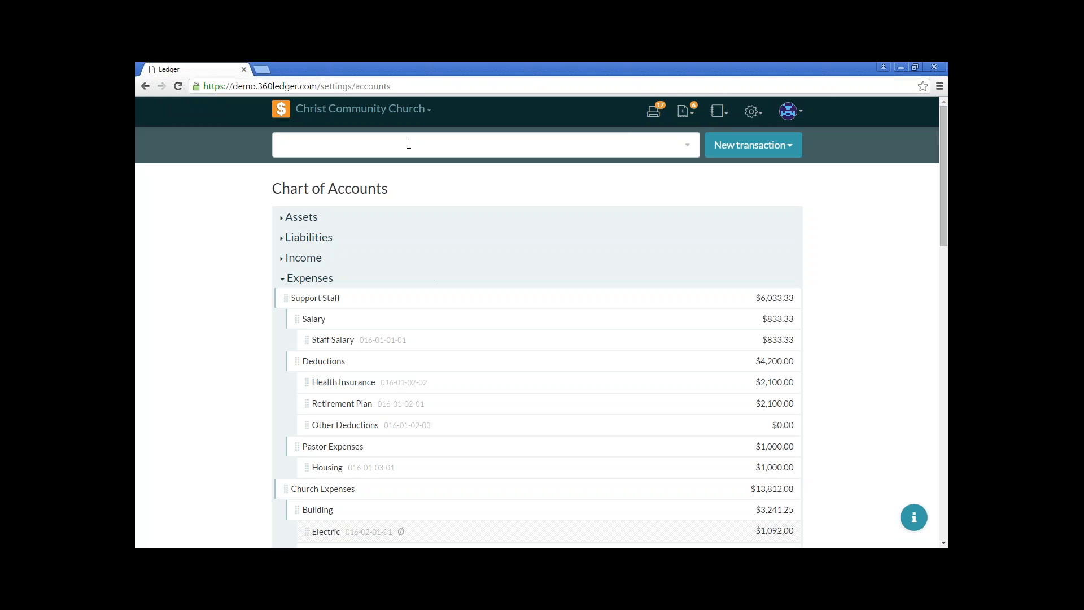
- Drill down from the home overview through Expenses to Church Expenses and browse its subcategories
click(282, 111)
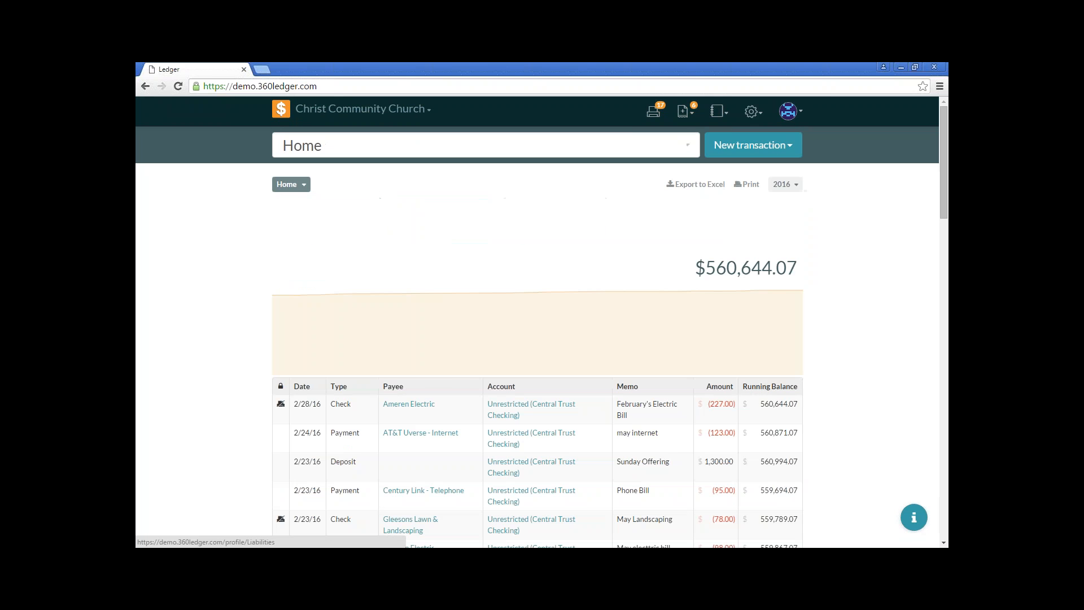
click(683, 231)
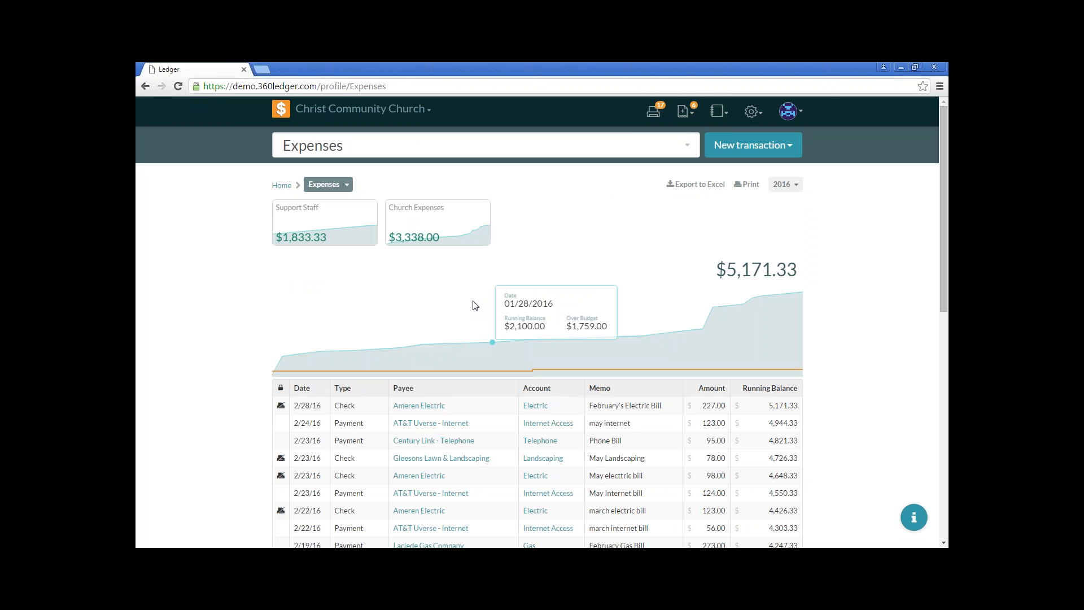
click(421, 232)
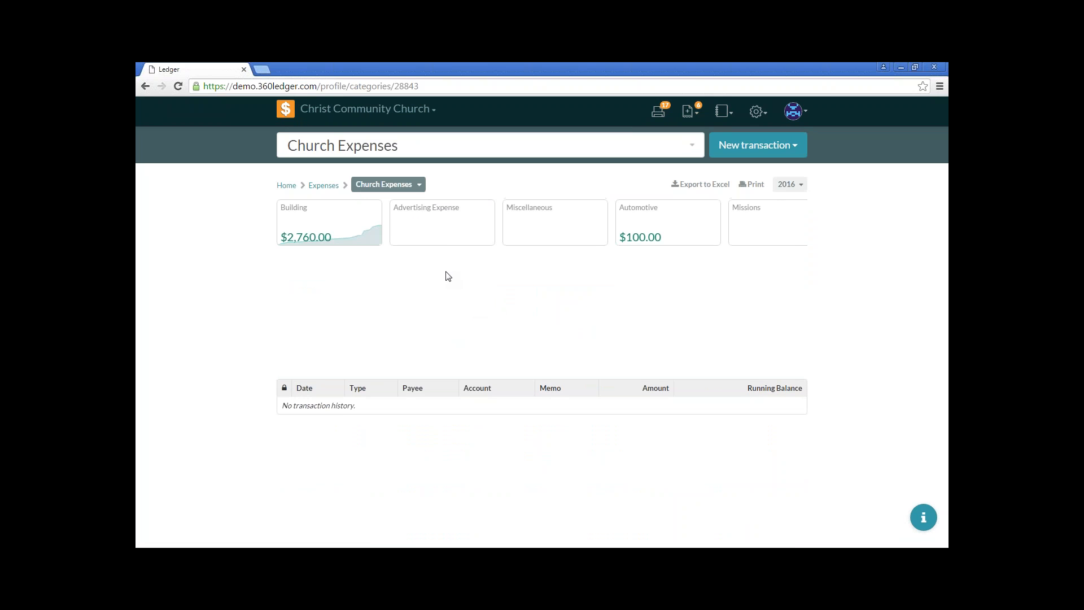
click(784, 223)
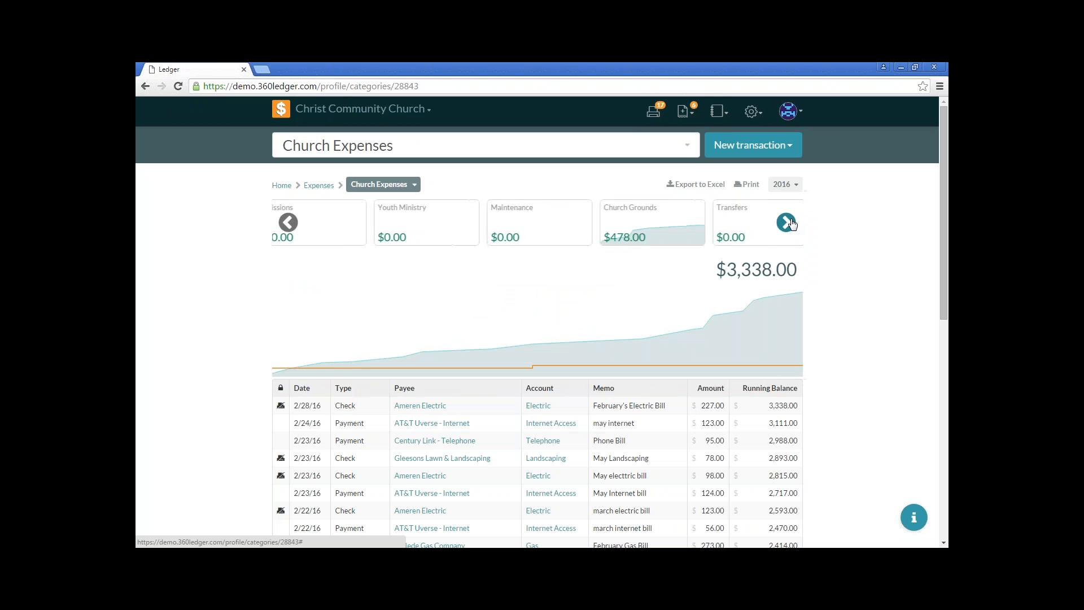
click(790, 224)
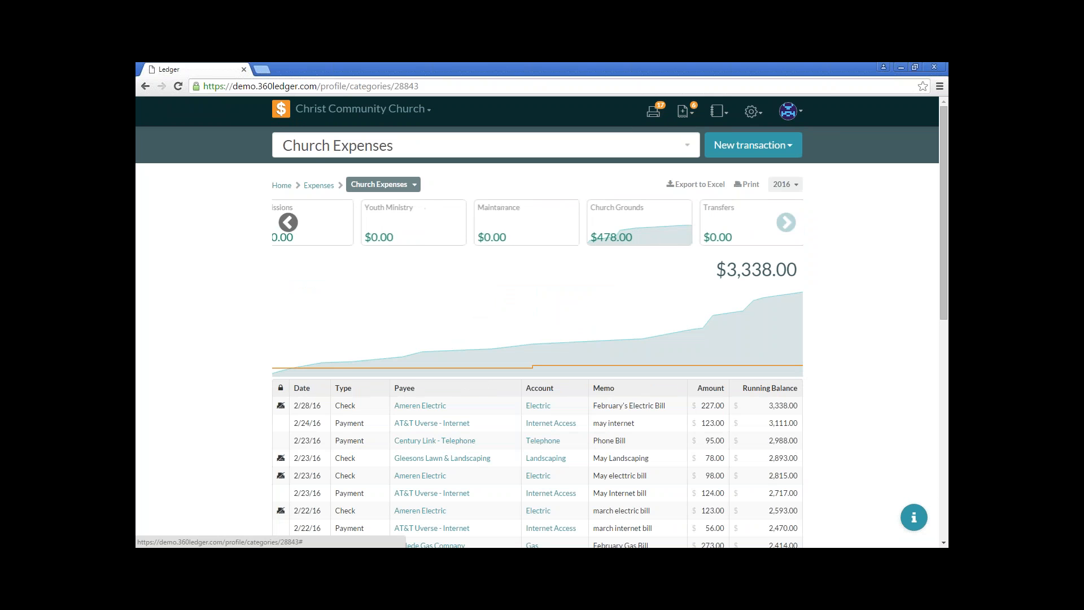
- Return to Expenses and drill down through Support Staff to its Deductions category
click(326, 186)
click(315, 227)
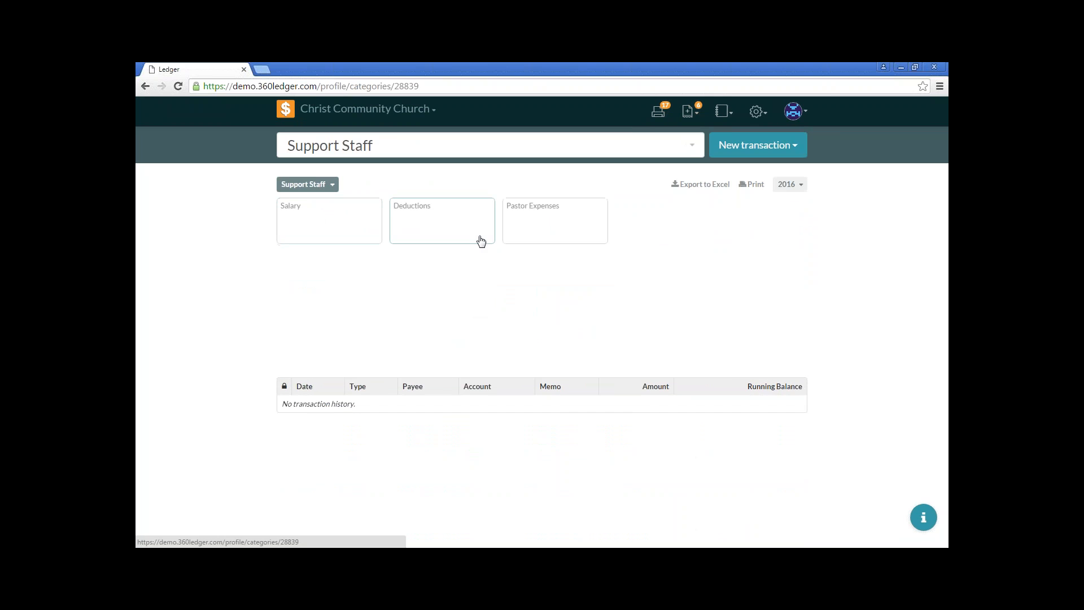
click(415, 220)
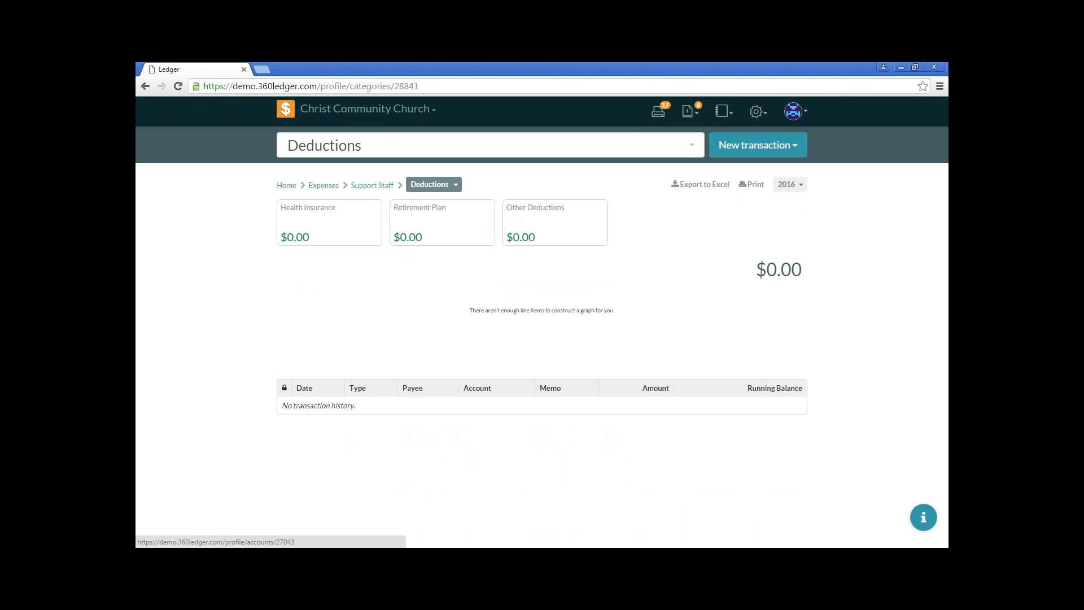
- Open the Chart of Accounts report and review it down to the expense accounts
click(732, 113)
click(716, 171)
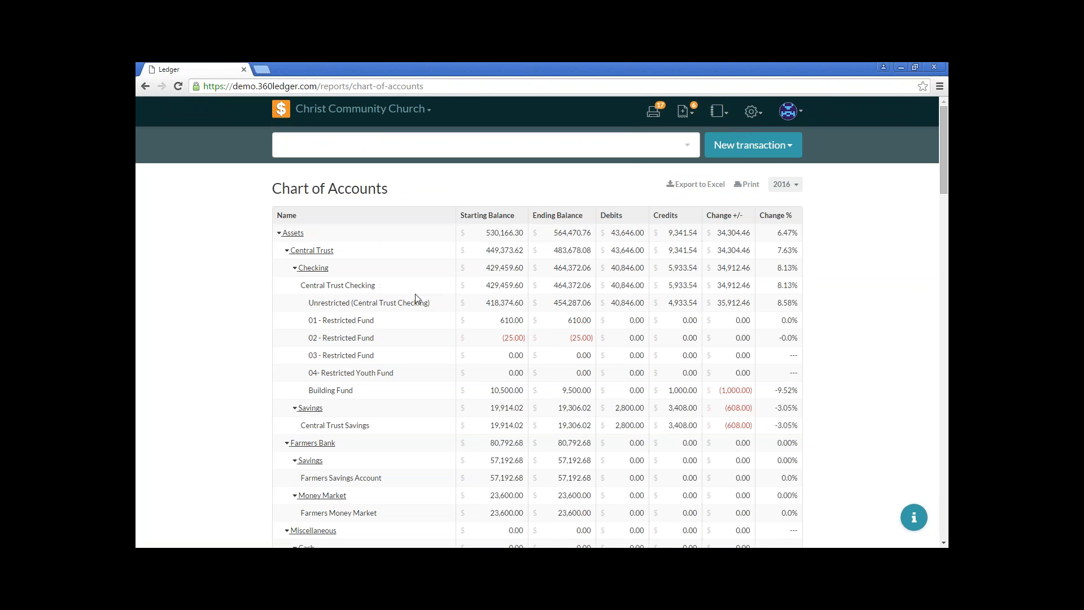
scroll(409, 293, down, 5)
scroll(405, 290, down, 12)
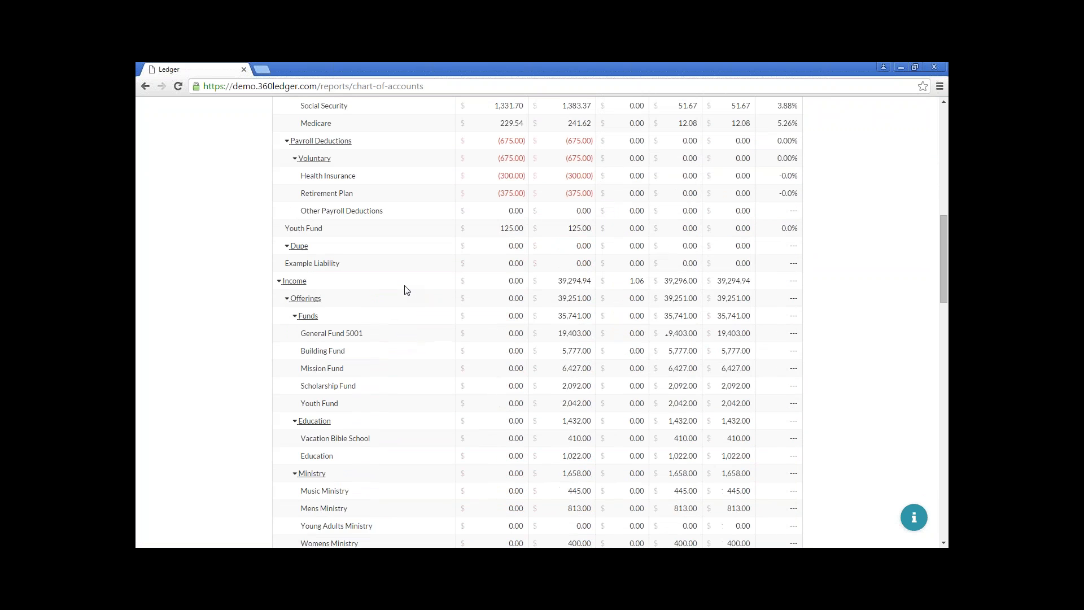
scroll(407, 290, down, 7)
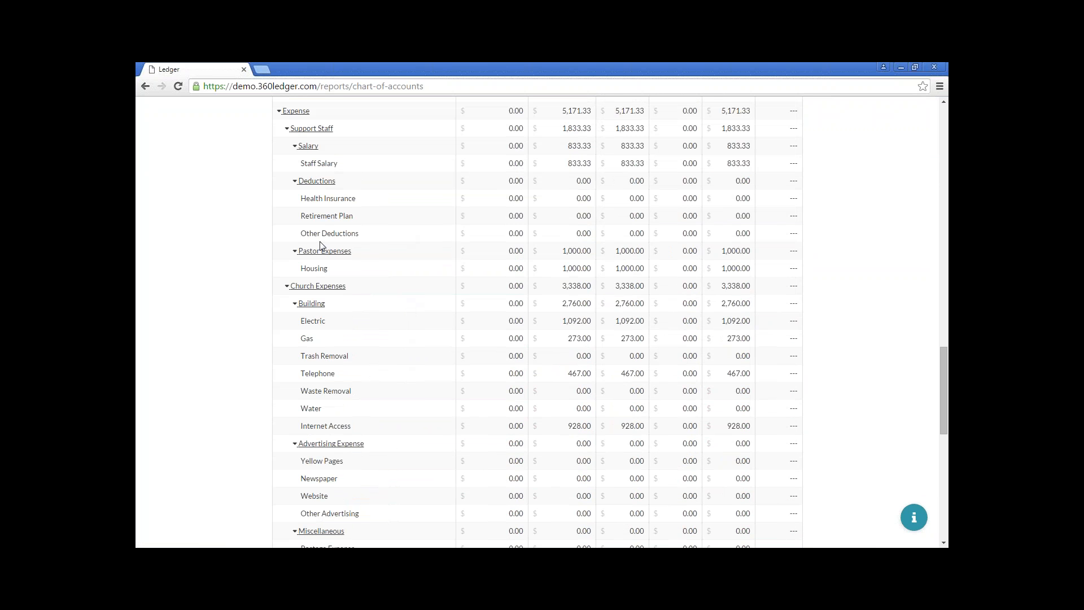
- Switch to the PowerPoint slide show and advance to the Q & A Session slide
key(alt+Tab)
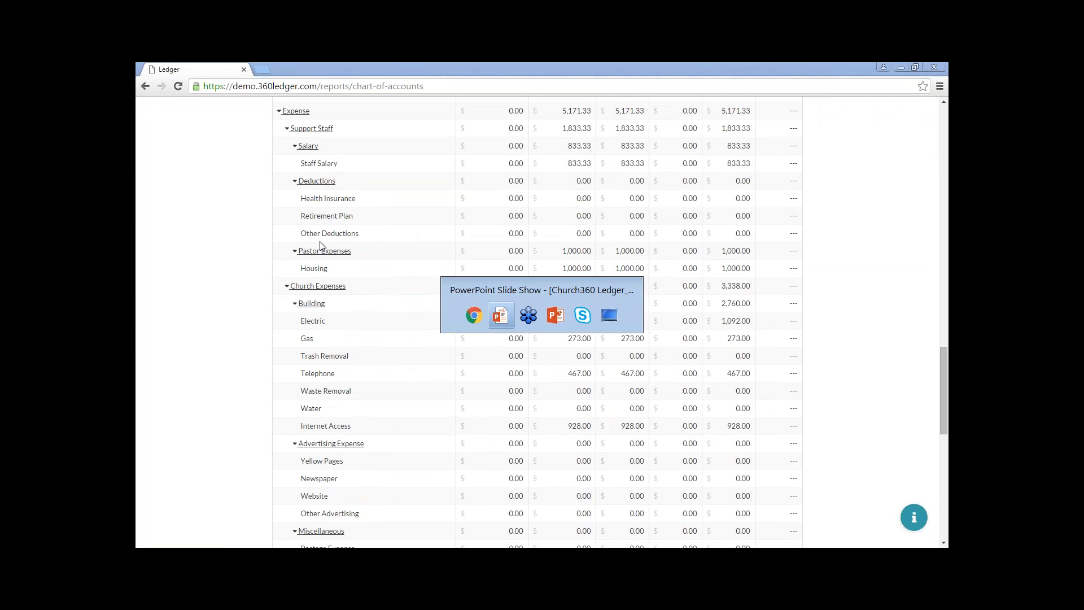
key(Right)
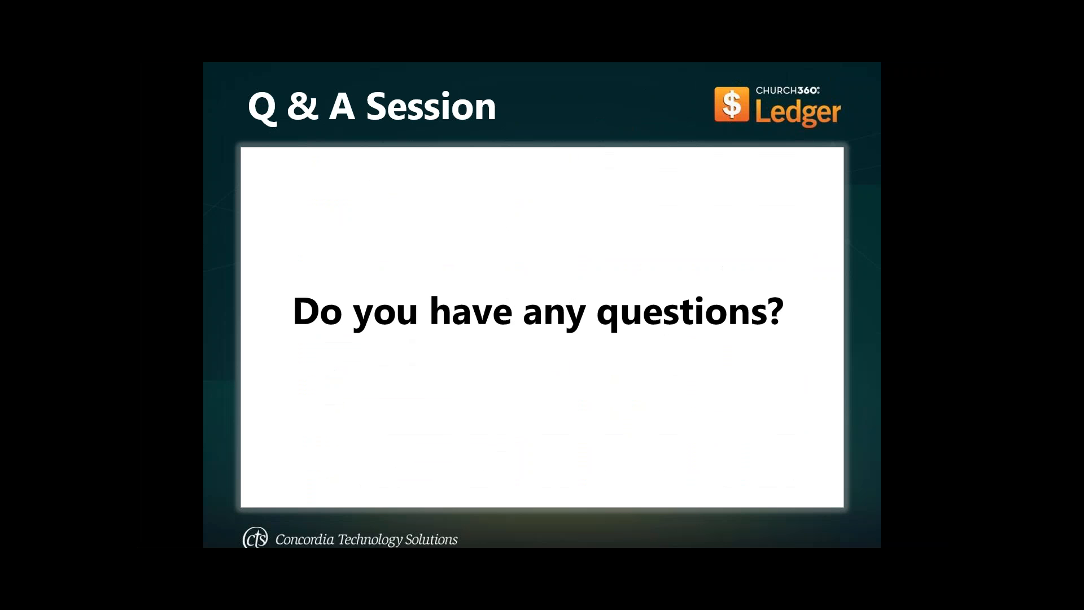
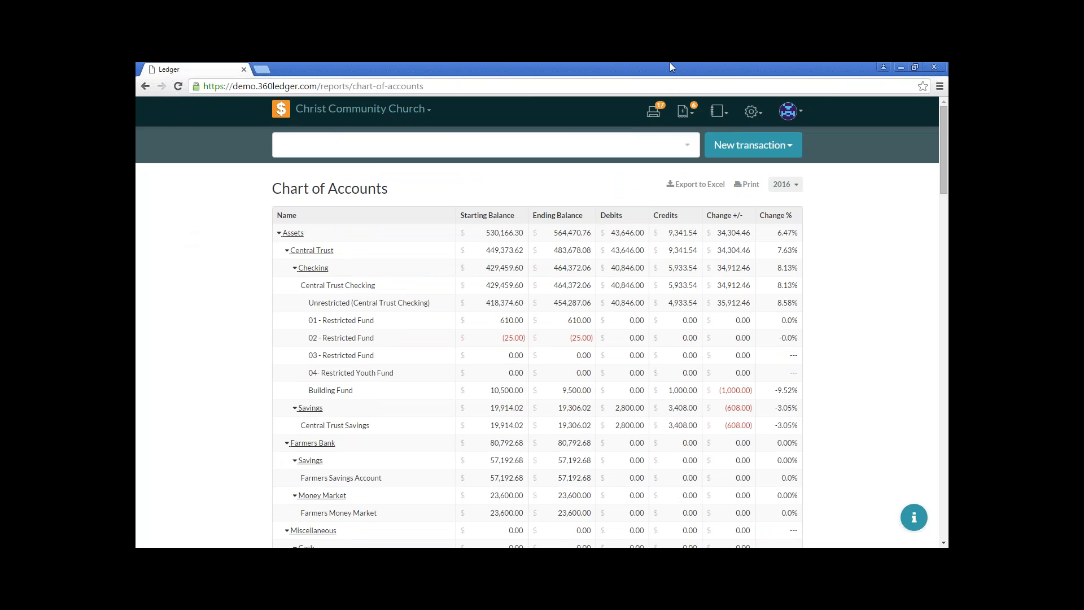
- Open the Balance Sheet report for the Christ Community Church book in Church360 Ledger
click(719, 115)
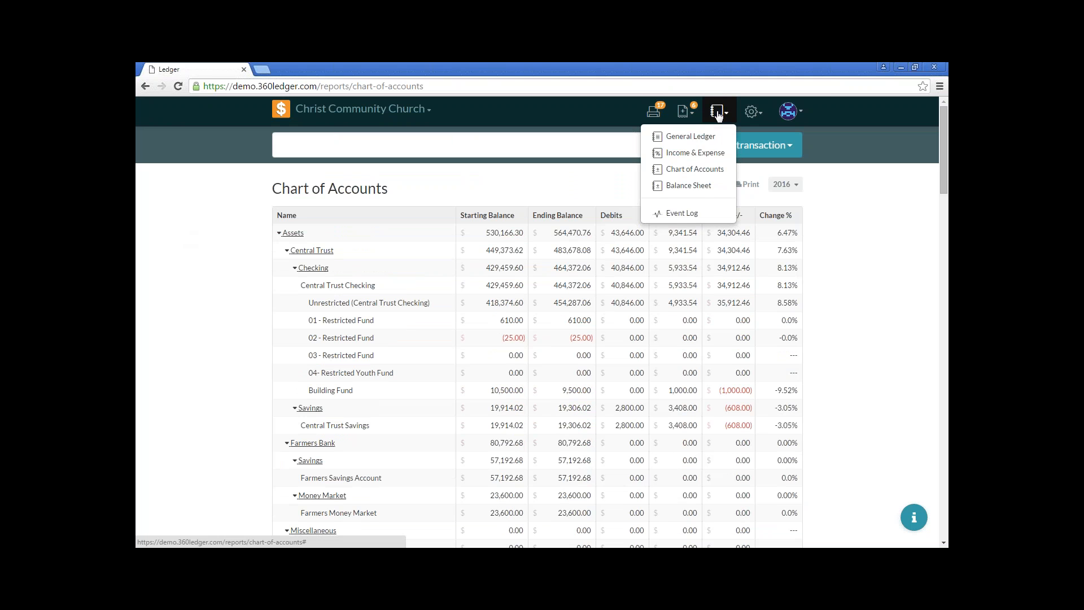
click(700, 186)
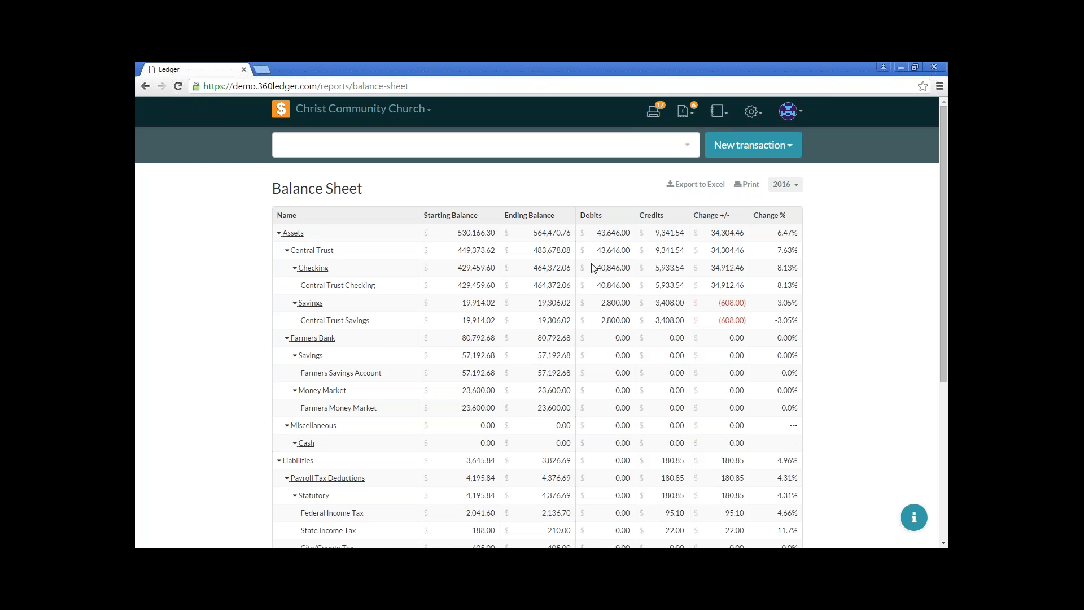
- Examine the Balance Sheet's starting and ending balances from Assets through Liabilities to the Assets less Liabilities row
scroll(593, 268, down, 5)
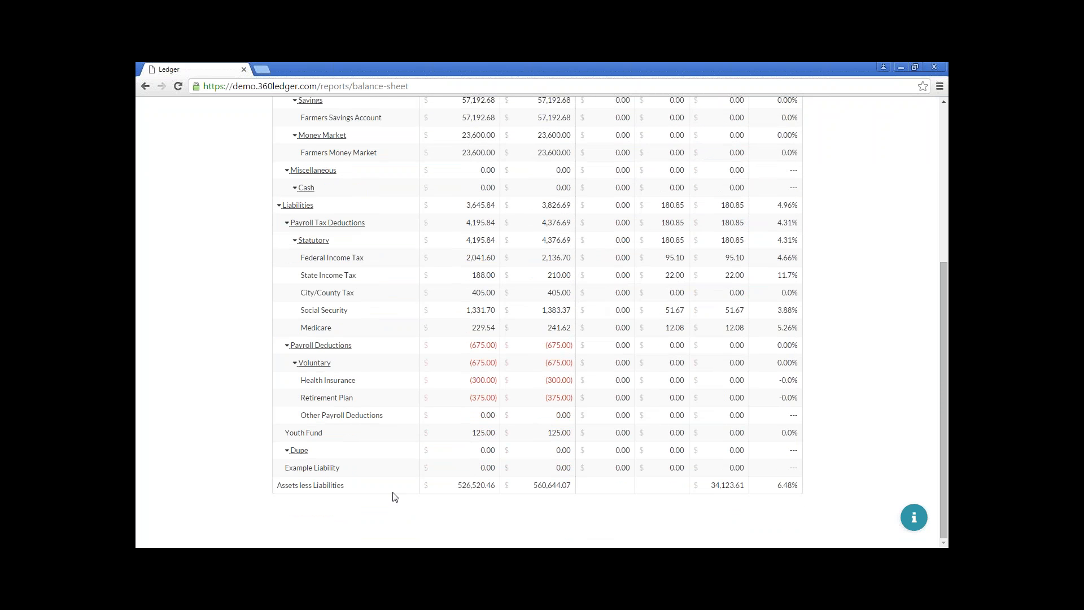
scroll(394, 496, up, 5)
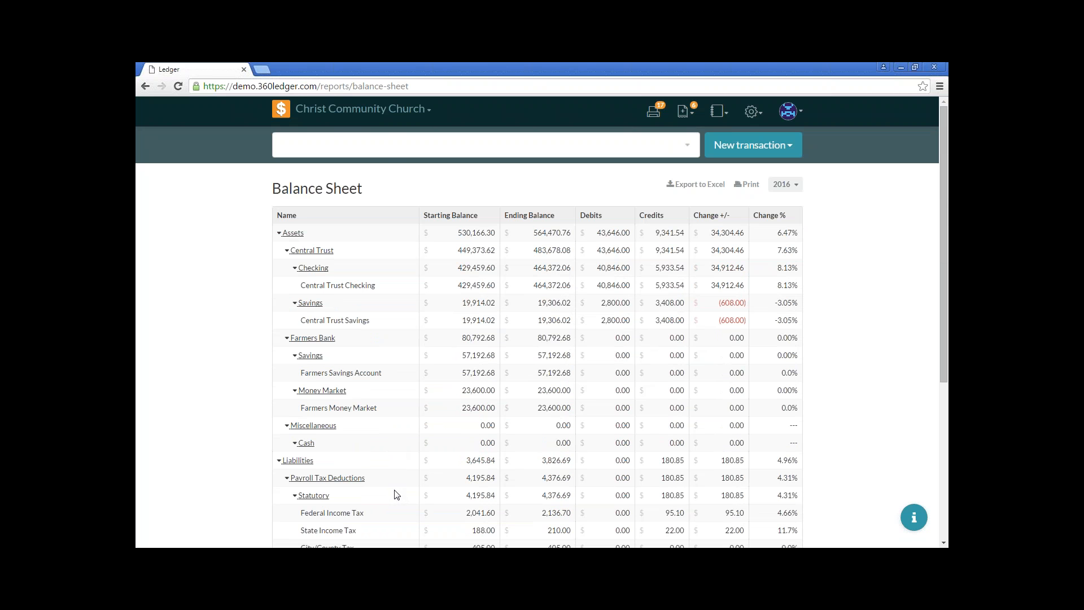
scroll(396, 495, down, 5)
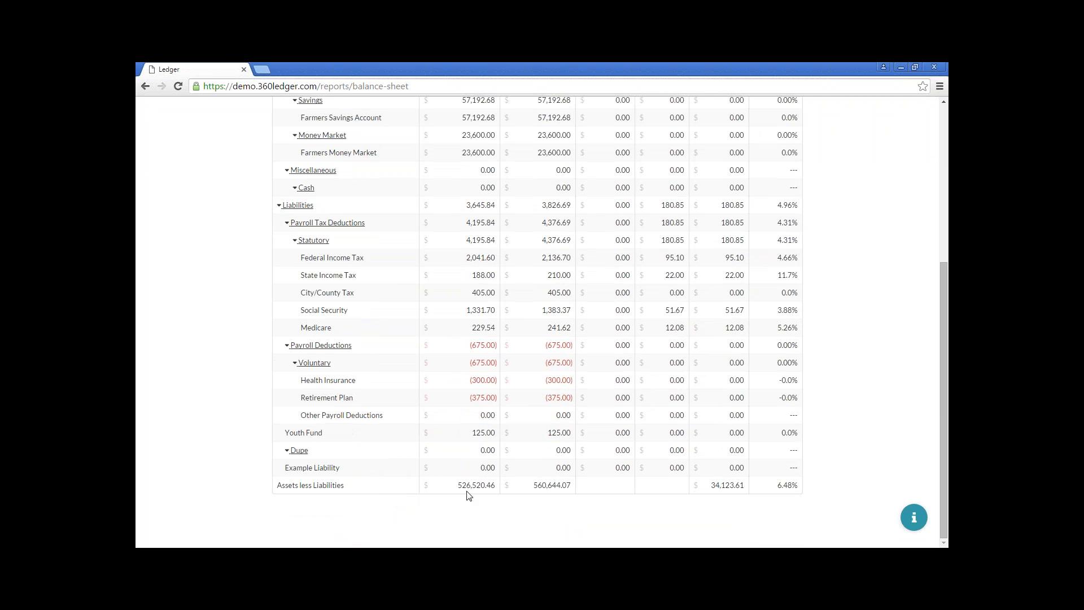
scroll(468, 497, up, 2)
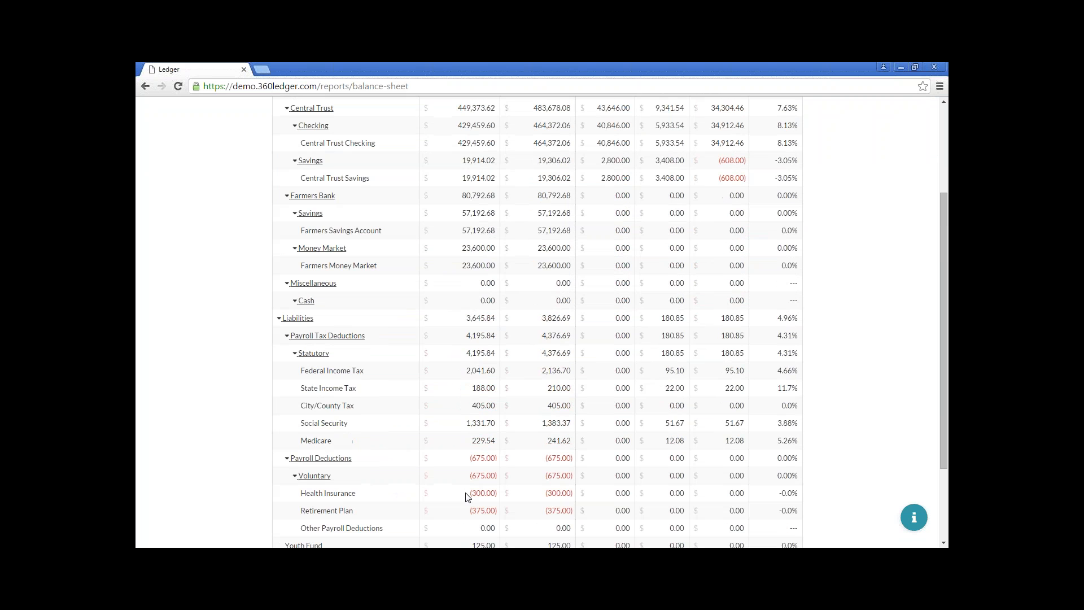
scroll(468, 497, up, 2)
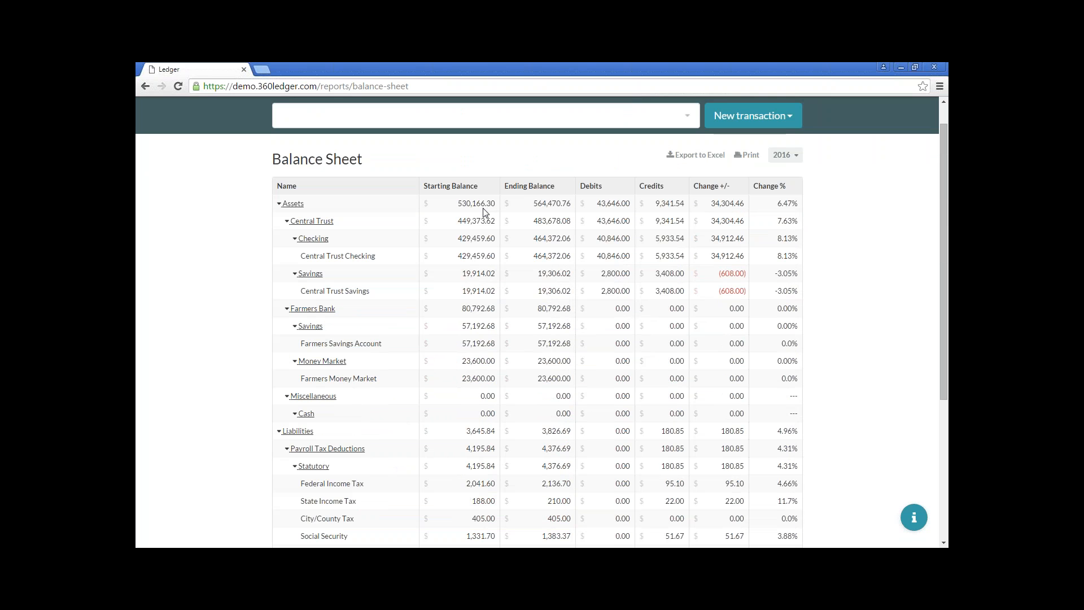
scroll(484, 213, down, 3)
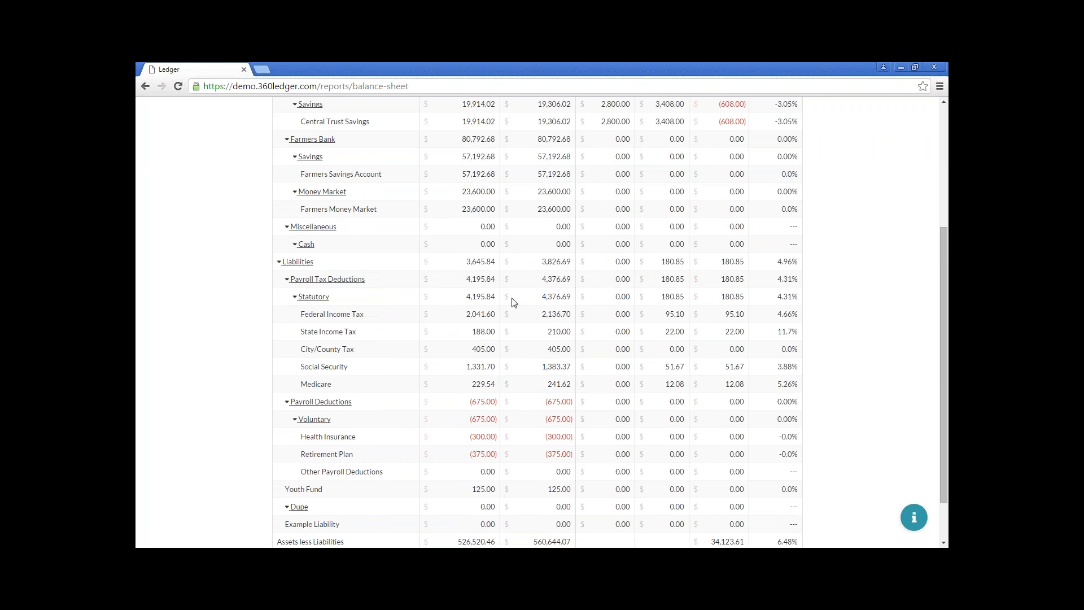
scroll(521, 305, down, 1)
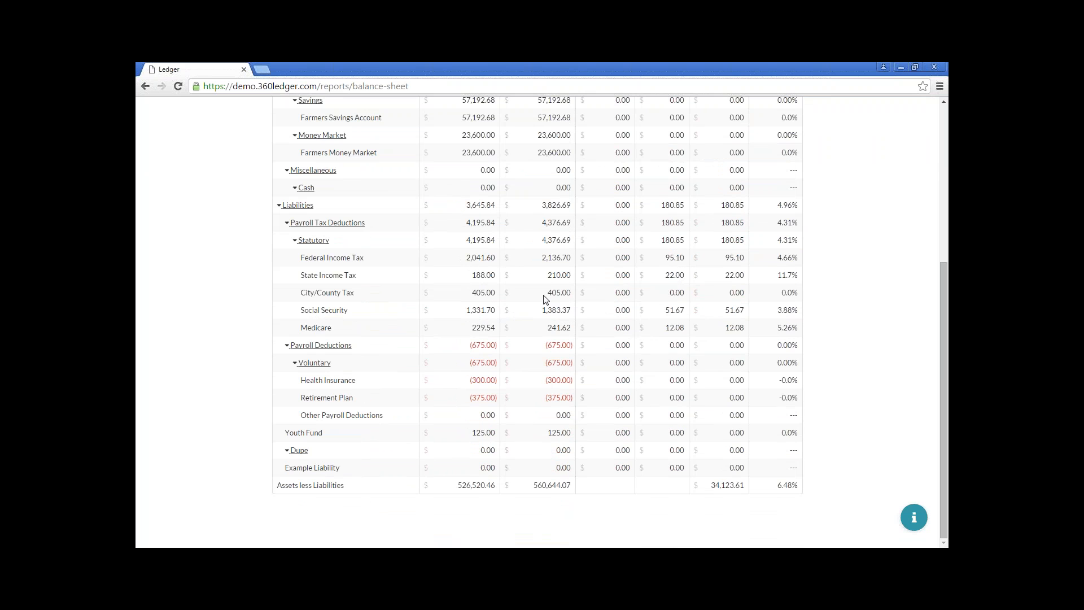
scroll(544, 303, up, 5)
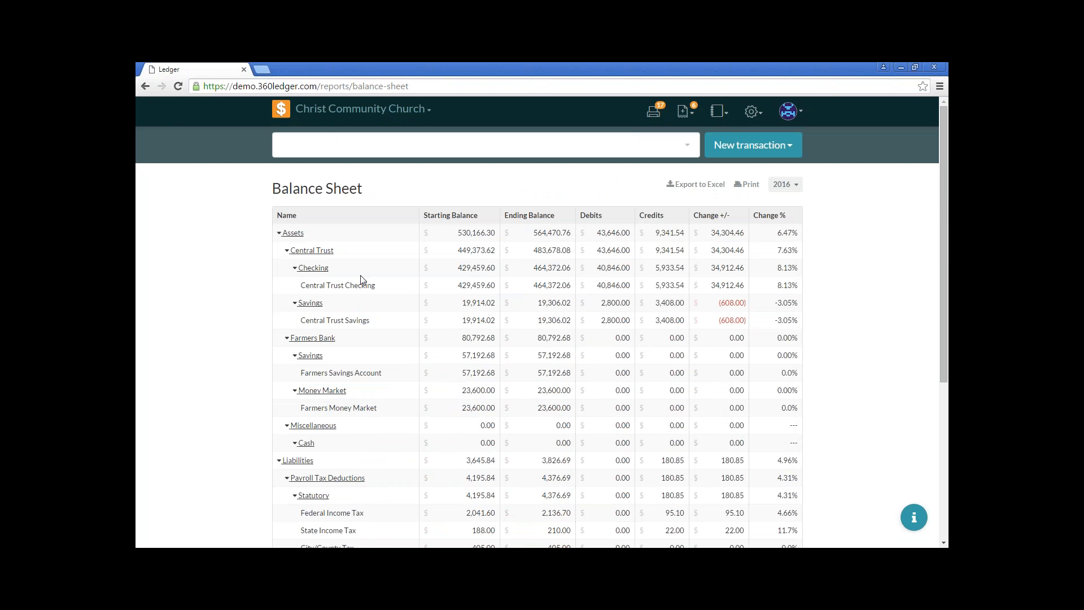
- Collapse Central Trust, Farmers Bank and Miscellaneous under Assets, and Payroll Tax Deductions, Payroll Deductions and Dupe under Liabilities
click(295, 269)
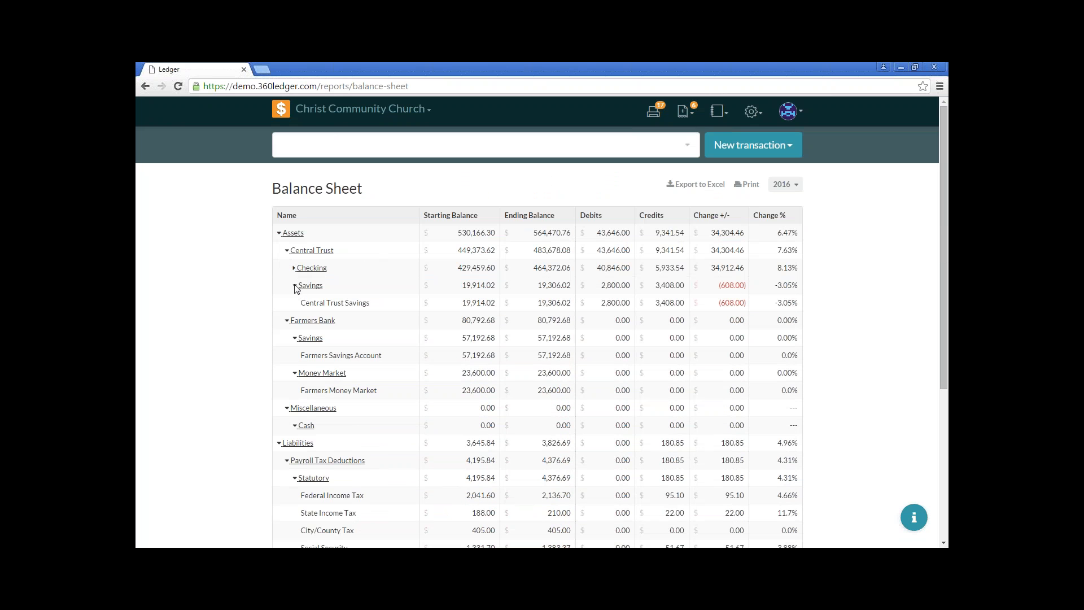
click(294, 286)
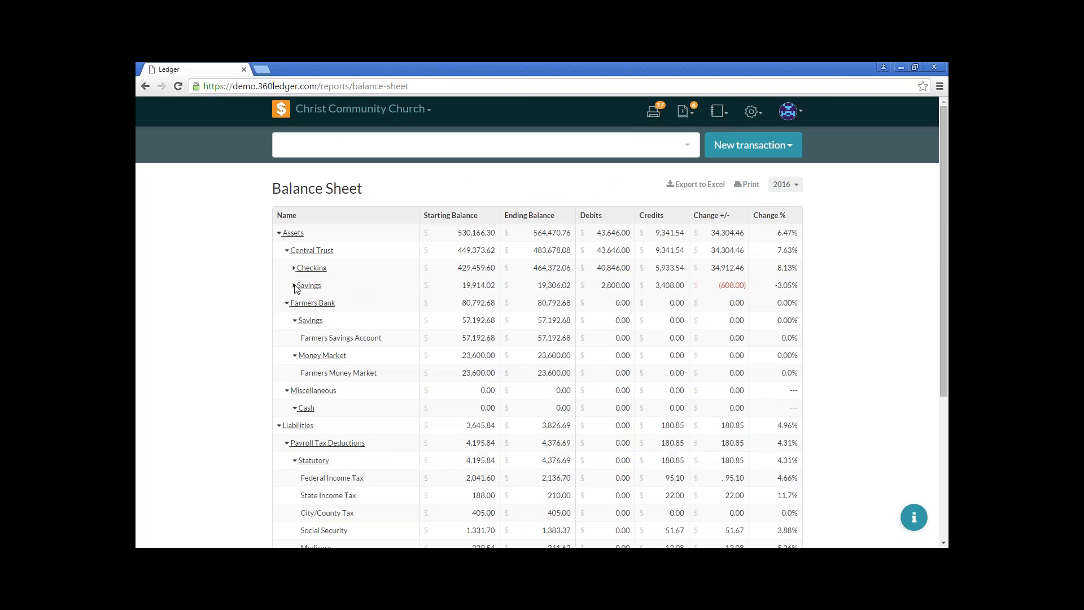
click(287, 251)
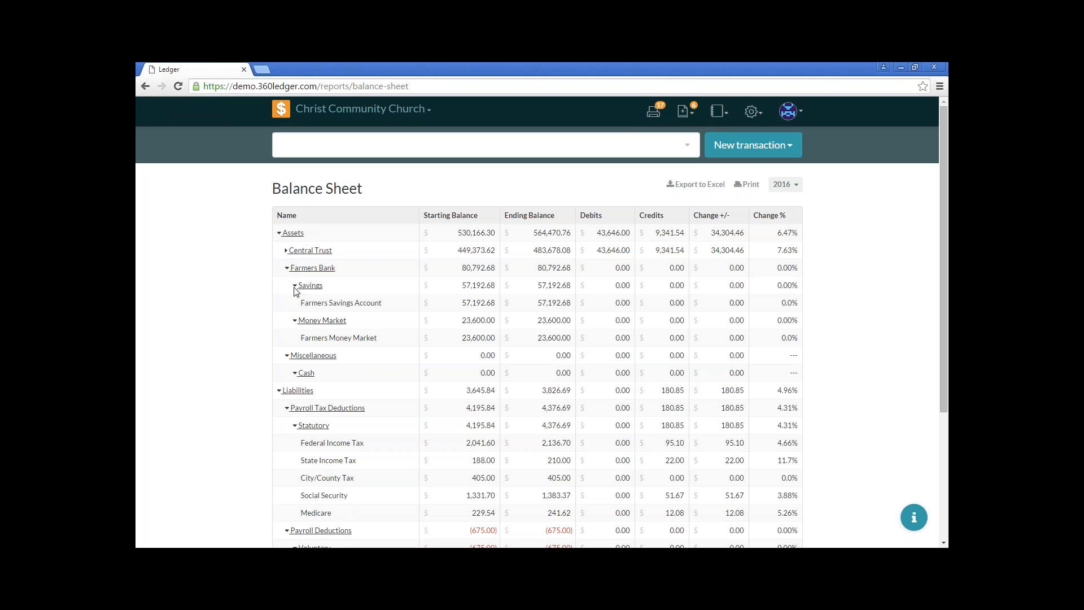
click(295, 286)
click(295, 304)
click(287, 269)
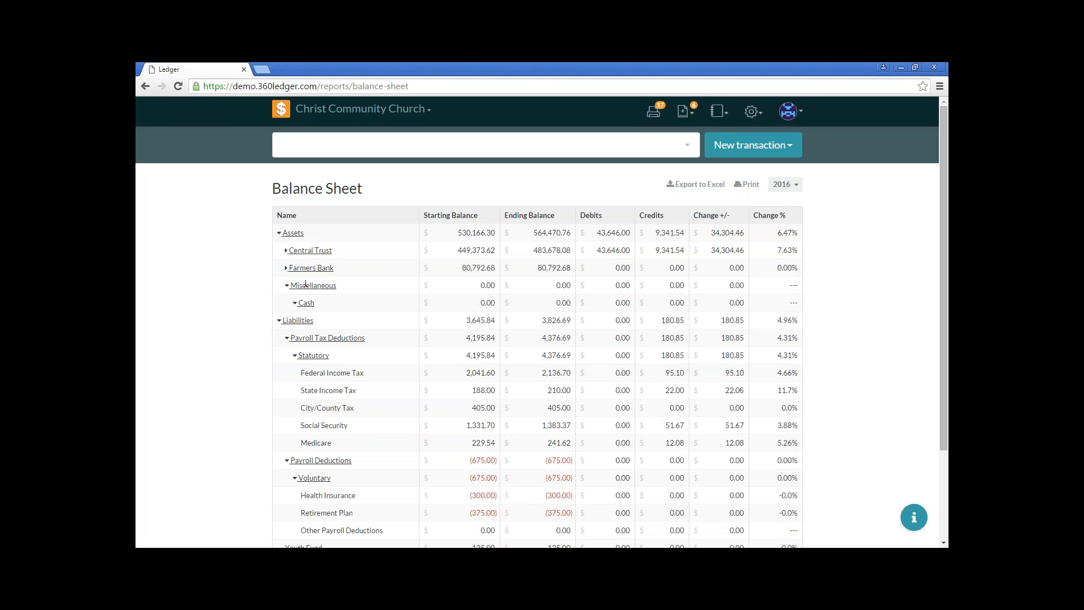
click(287, 286)
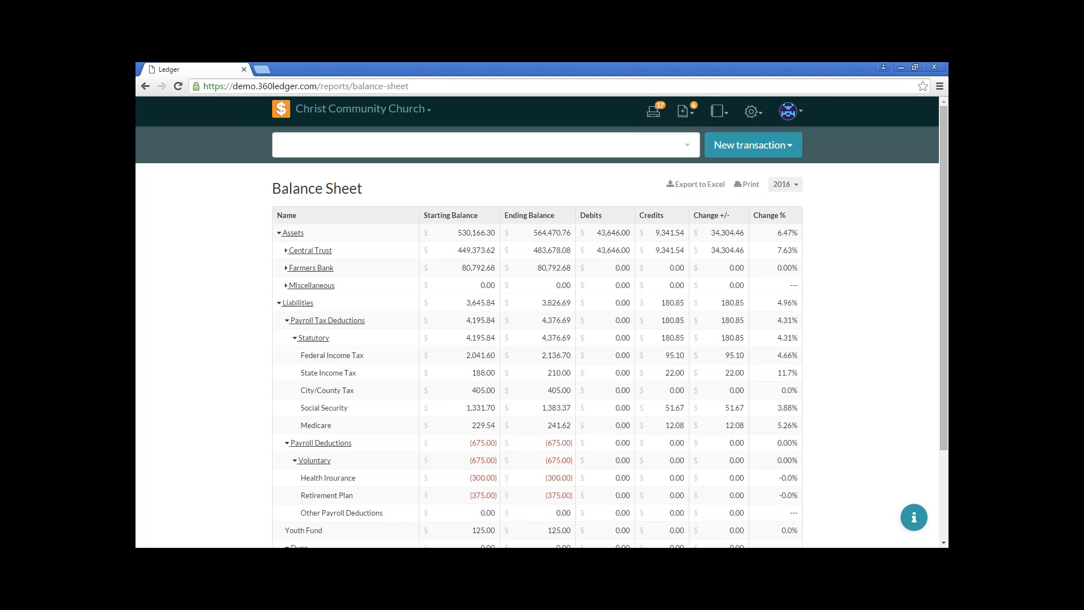
click(287, 321)
click(291, 338)
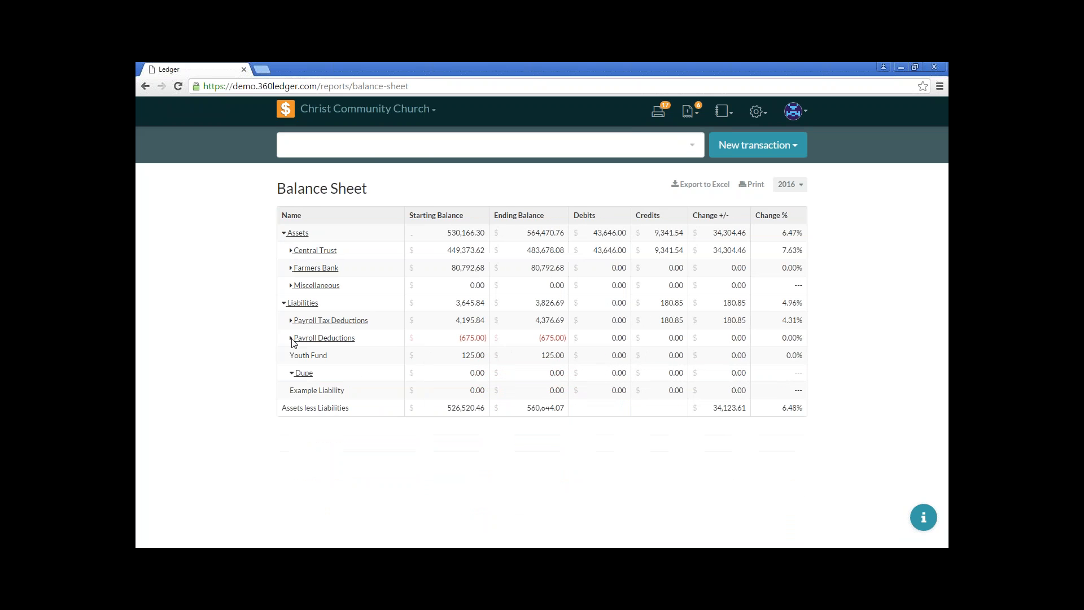
click(298, 373)
- Open the print preview of the collapsed Balance Sheet, and return to the report without printing
click(754, 187)
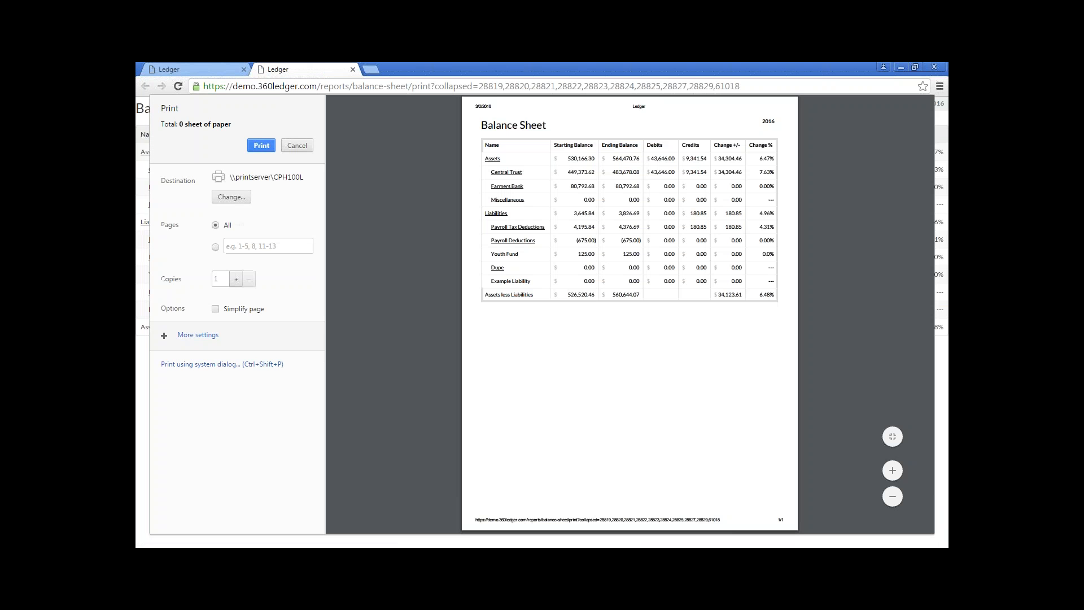
click(204, 66)
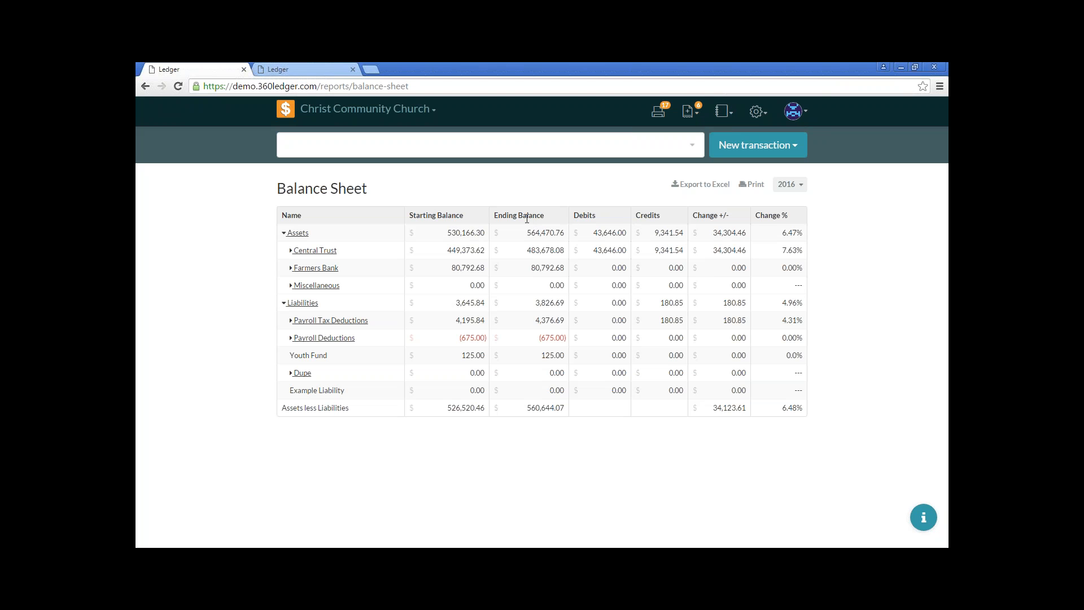
- Open the Balance Sheet's date range options and enter 01/01/2015 as the custom start date
click(788, 187)
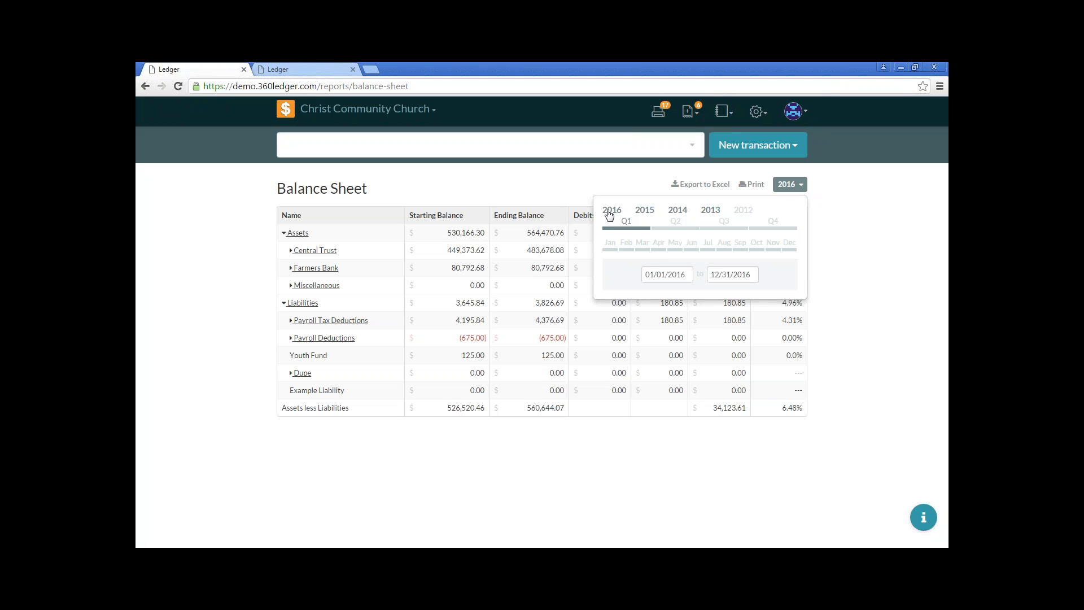
click(664, 274)
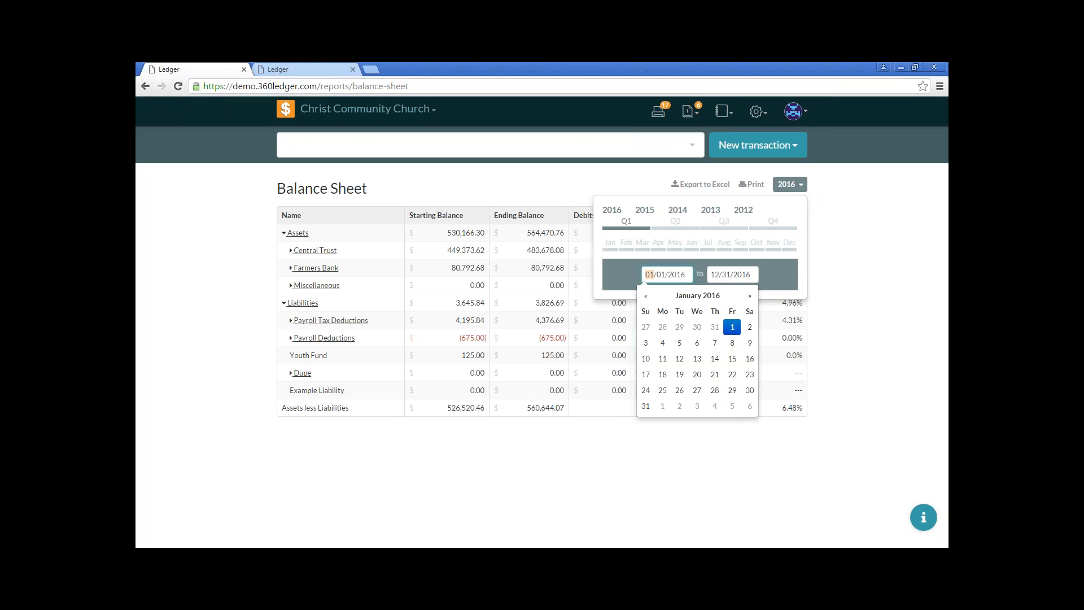
key(Tab)
key(Tab)
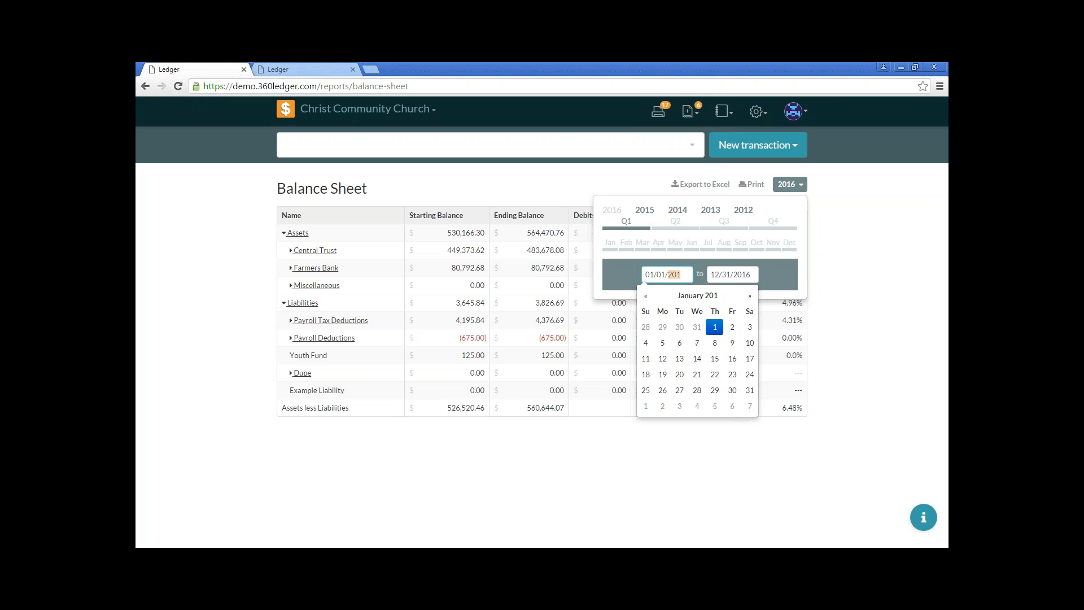
key(BackSpace)
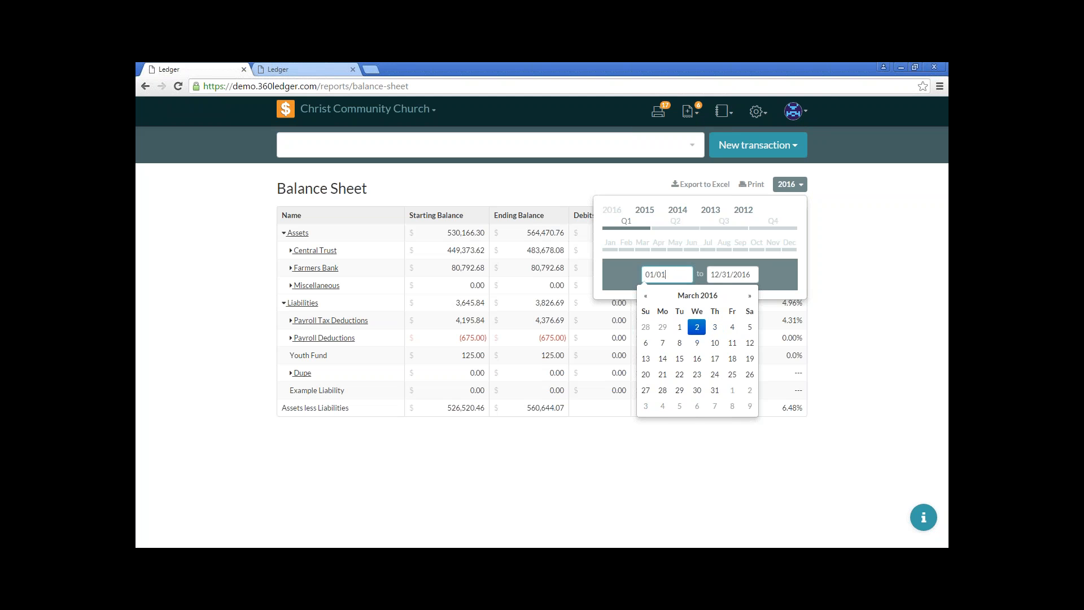
text(101)
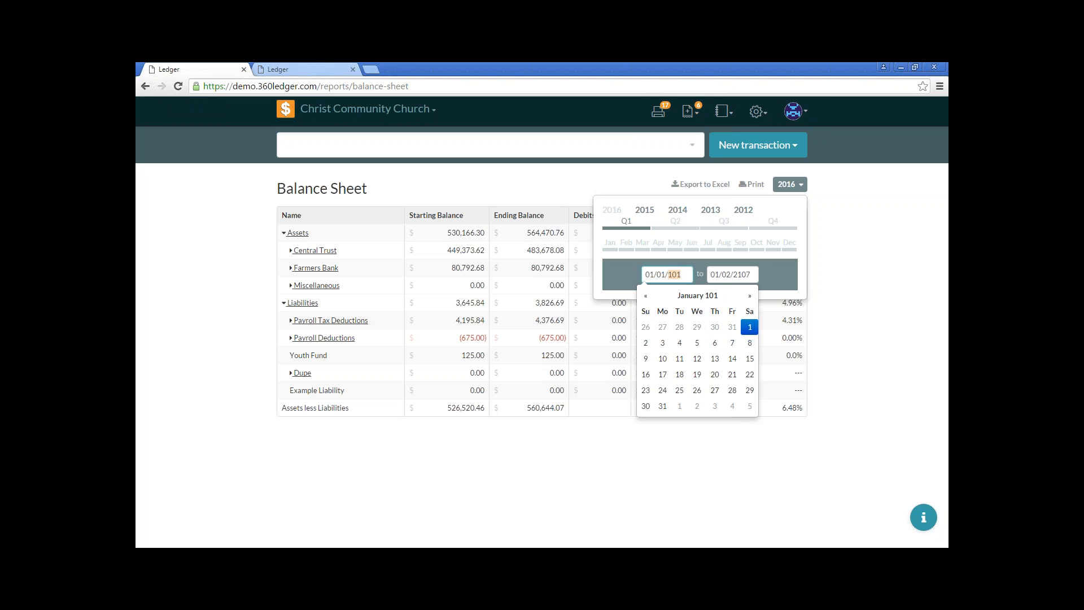
key(BackSpace)
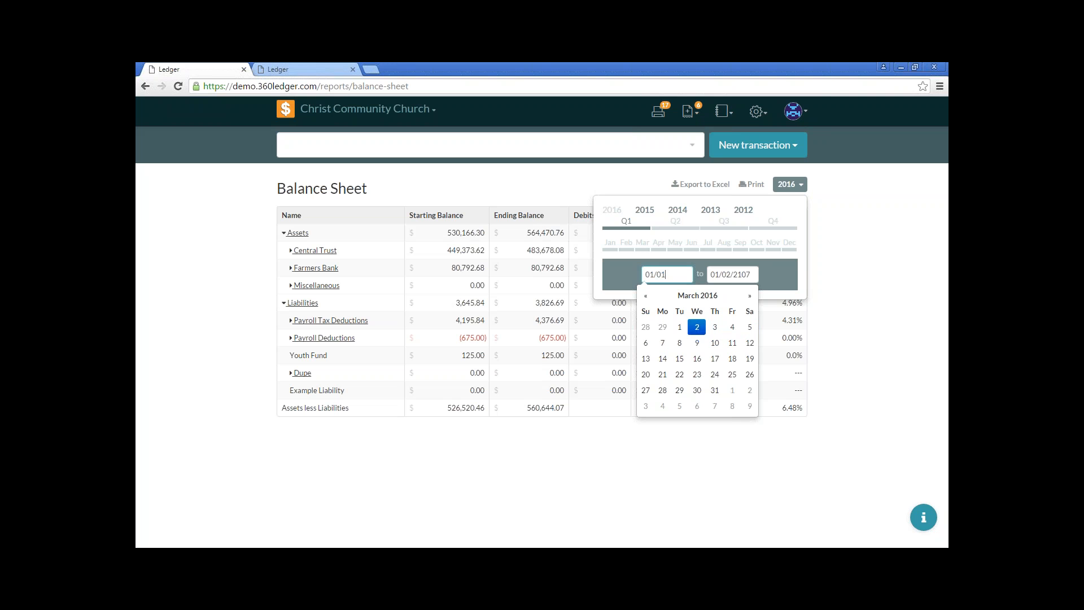
text(2015)
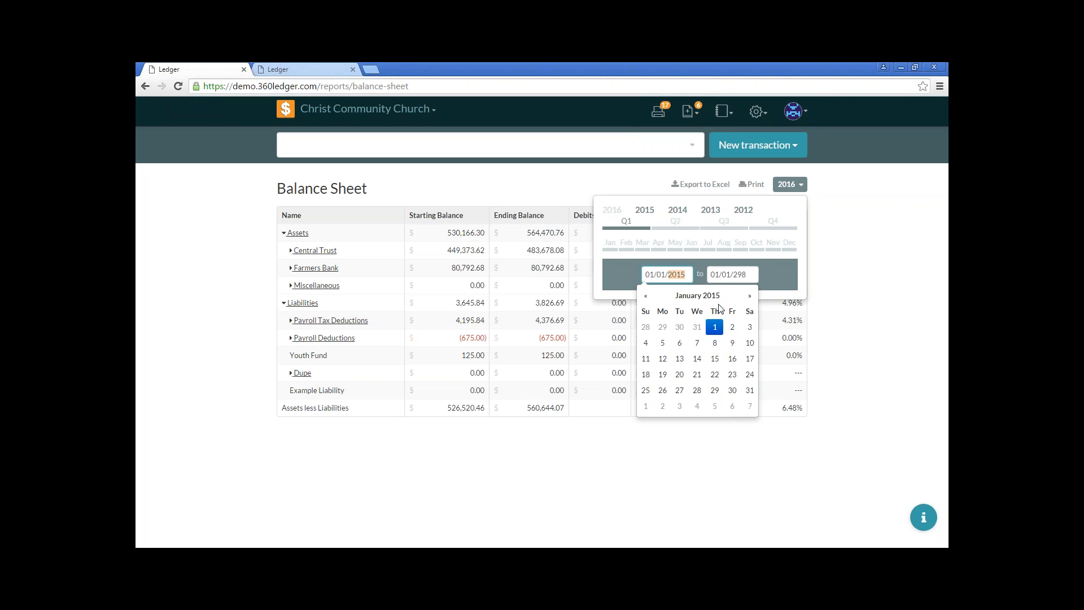
- Try 01/01/2016 as the custom end date for the Balance Sheet, and dismiss the date range options
drag(711, 275, 716, 275)
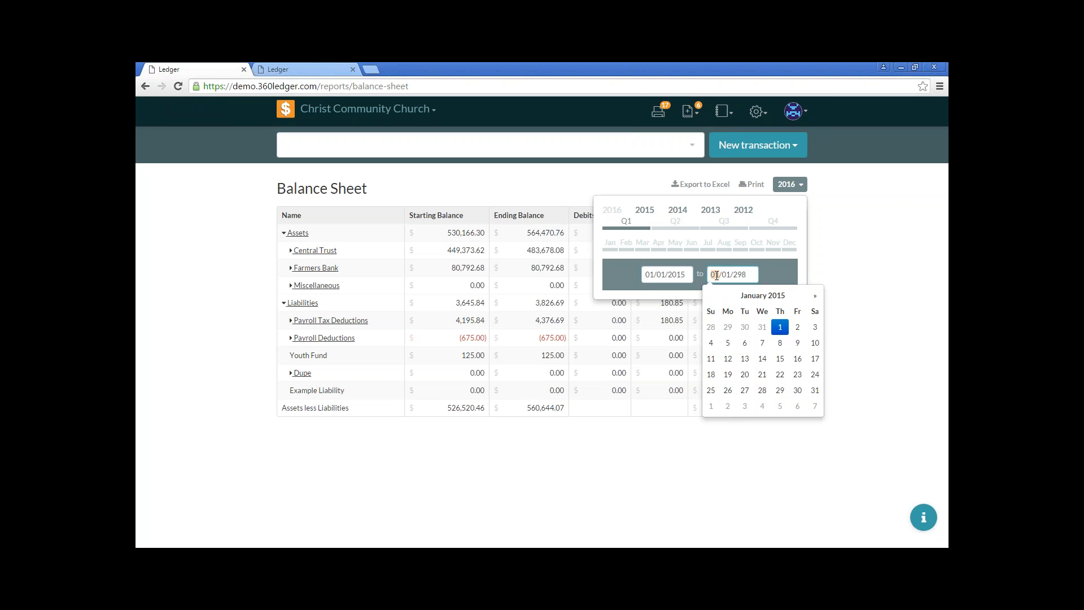
text(3/)
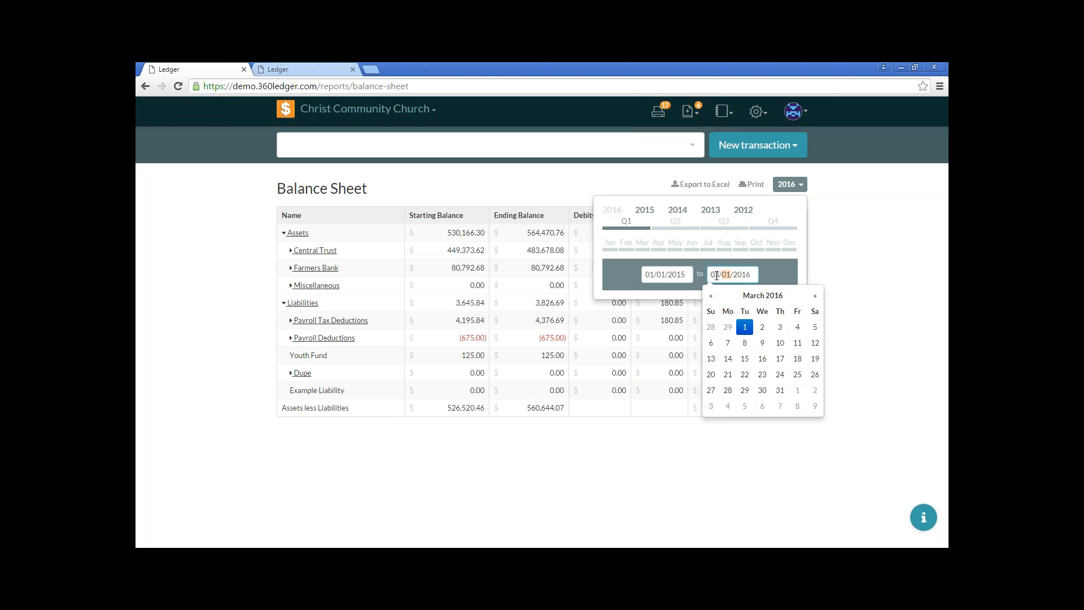
text(01)
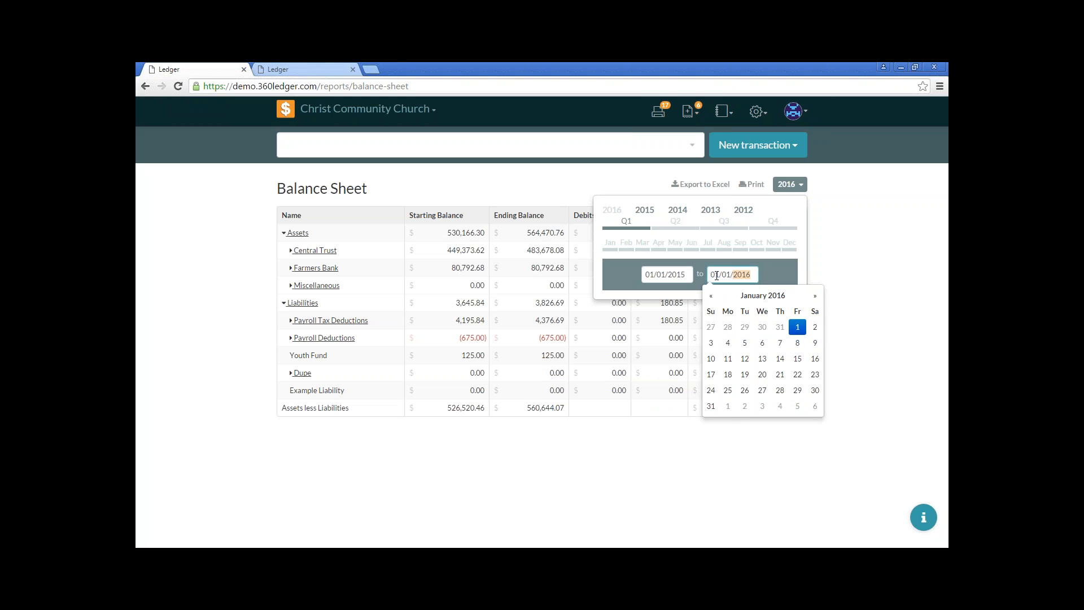
key(Up)
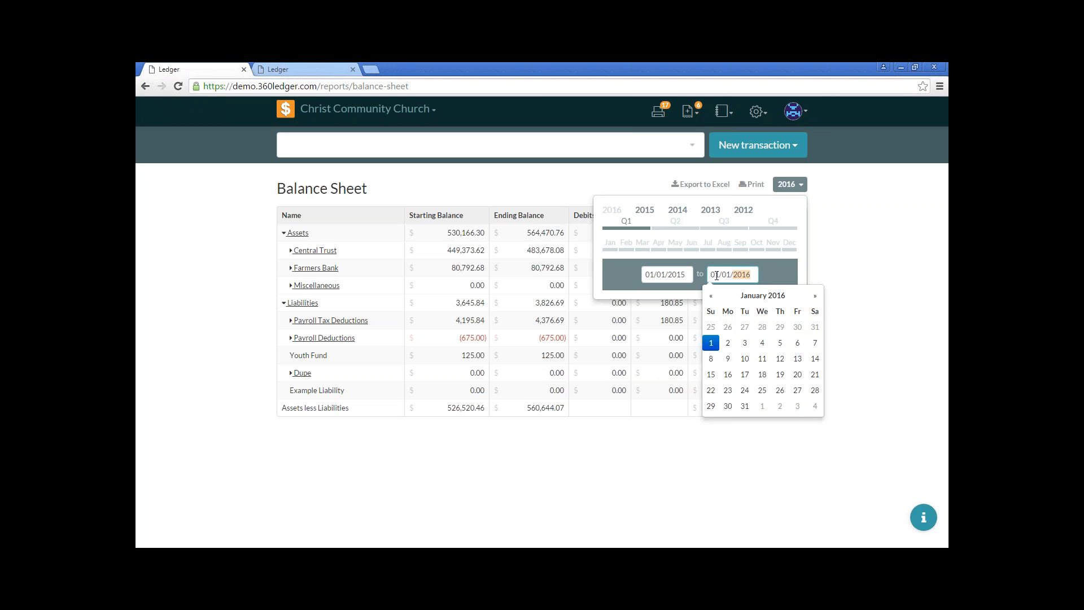
key(Down)
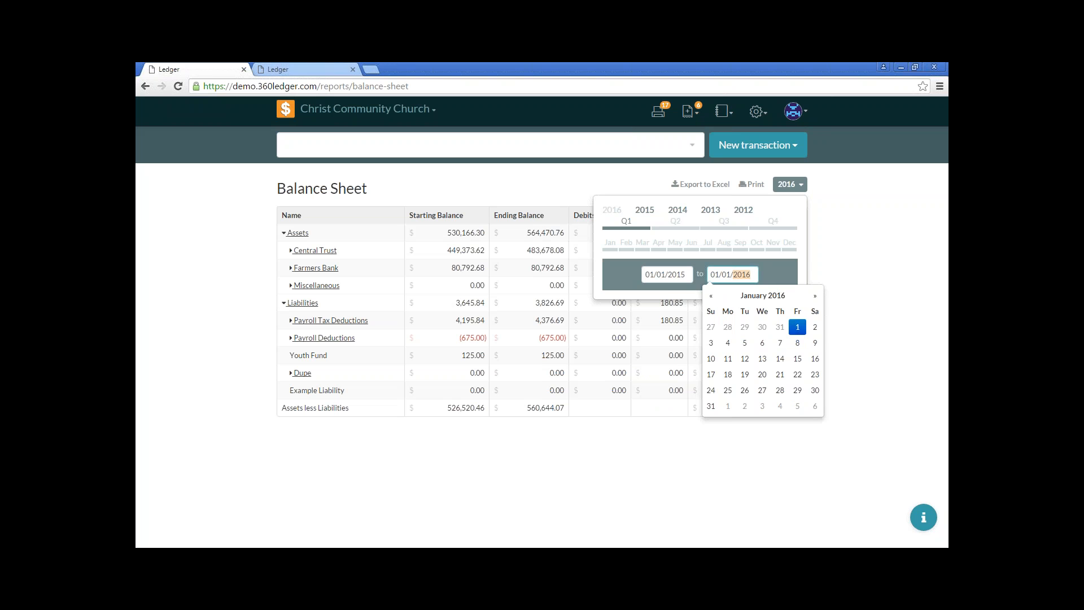
click(646, 212)
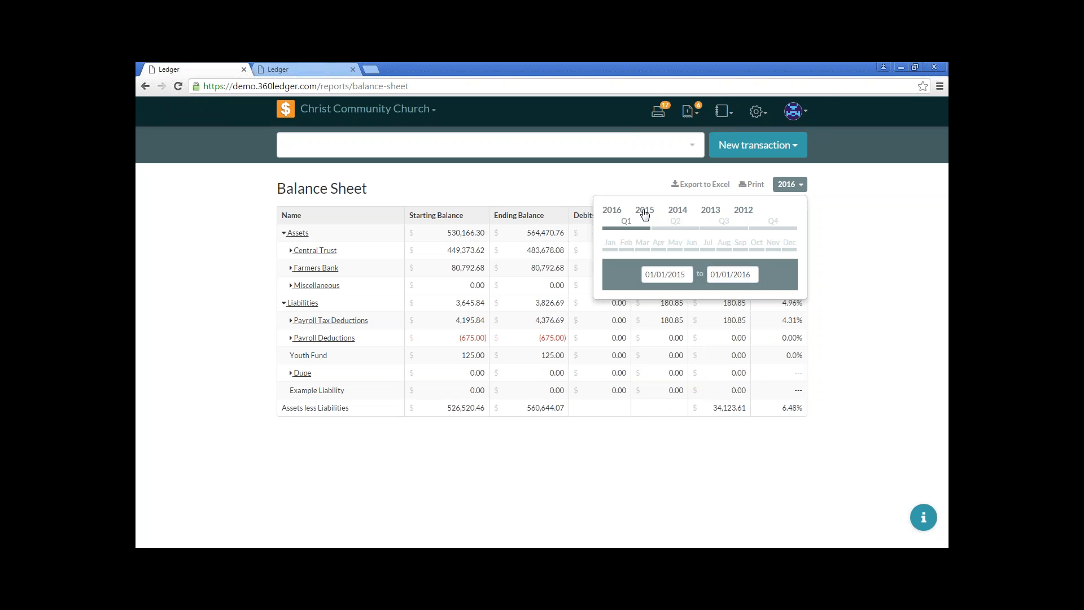
click(746, 274)
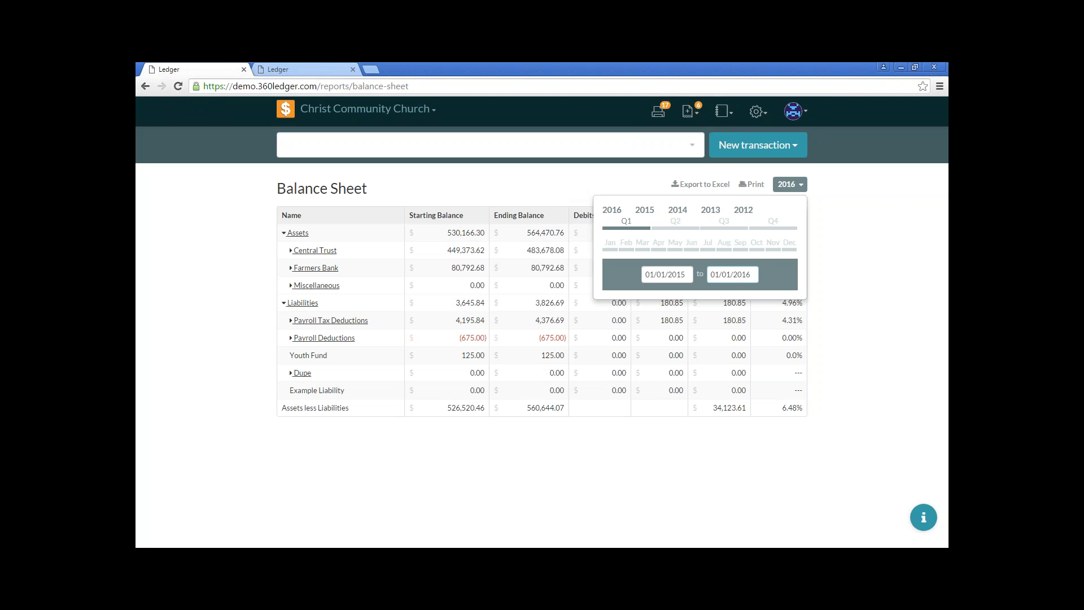
click(812, 187)
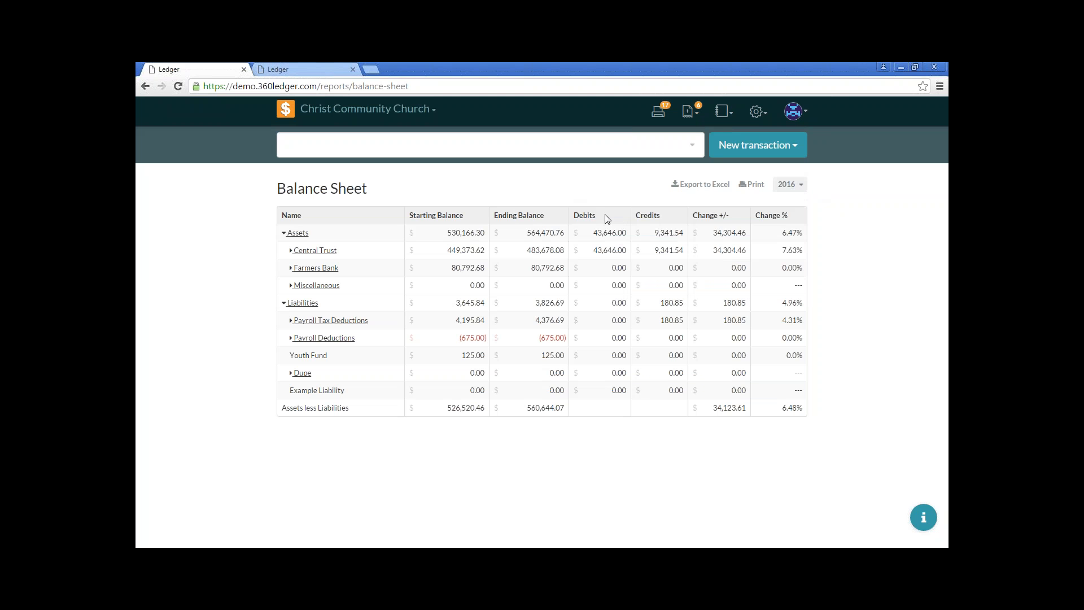